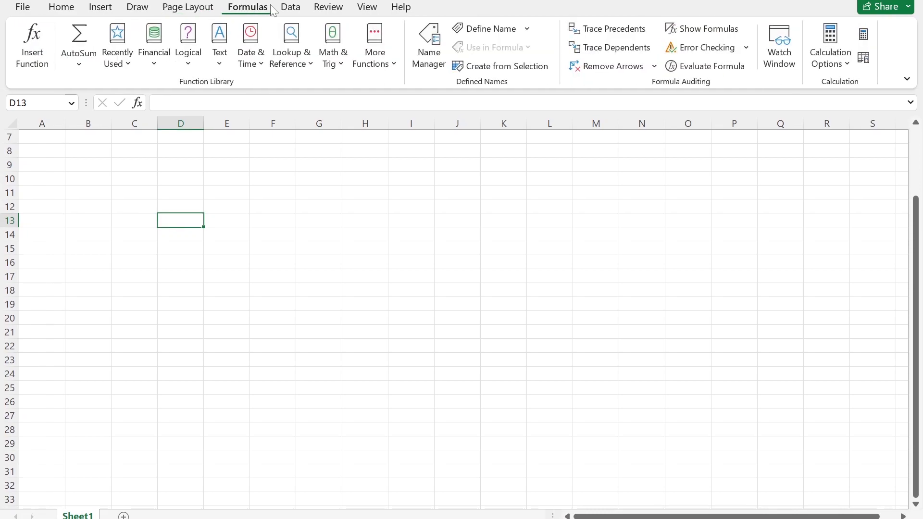
# Enter 18 in cell C2, beside the text entry
pyautogui.click(292, 12)
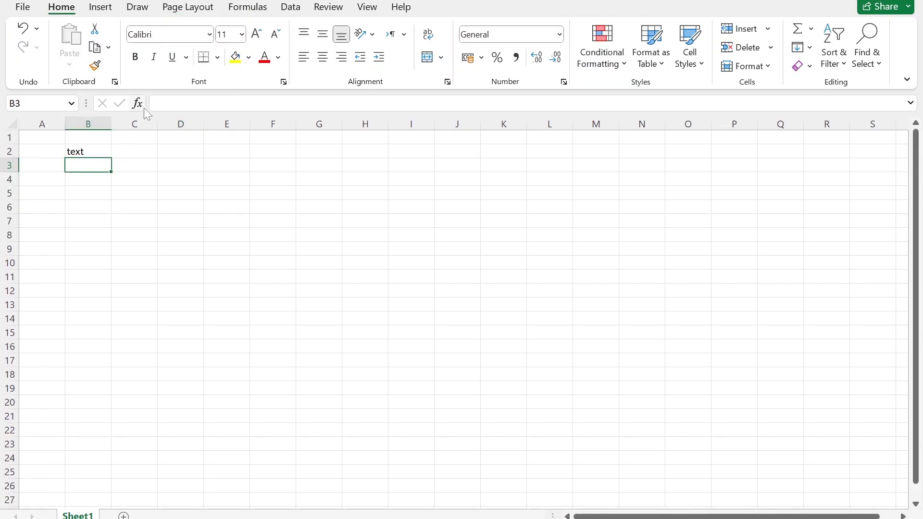
pyautogui.click(138, 154)
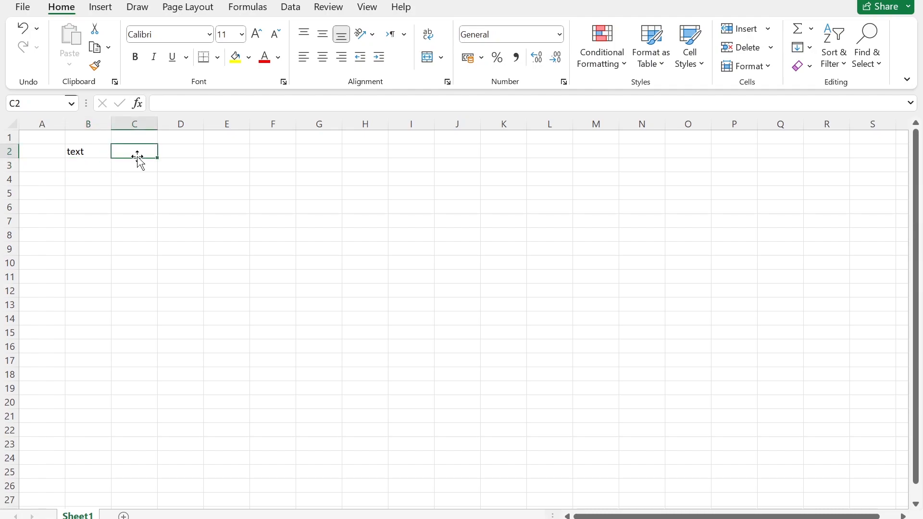
pyautogui.write('18')
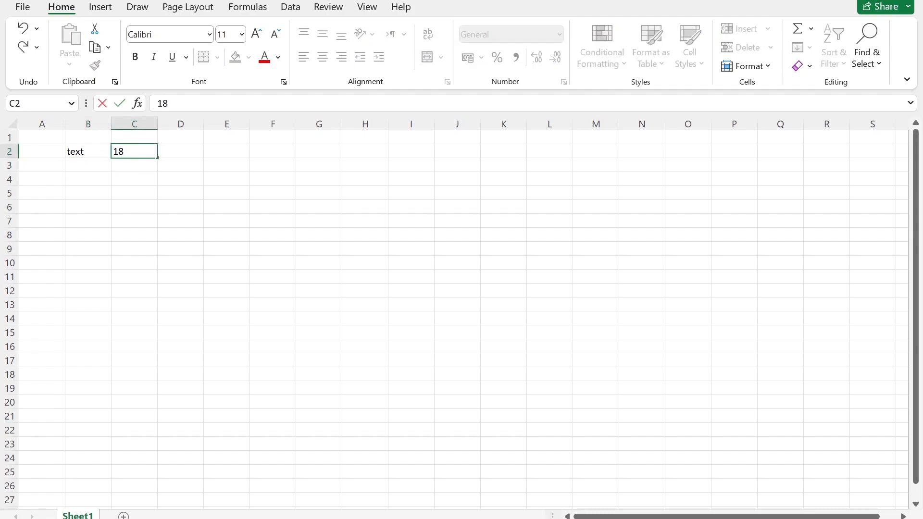
pyautogui.press('Return')
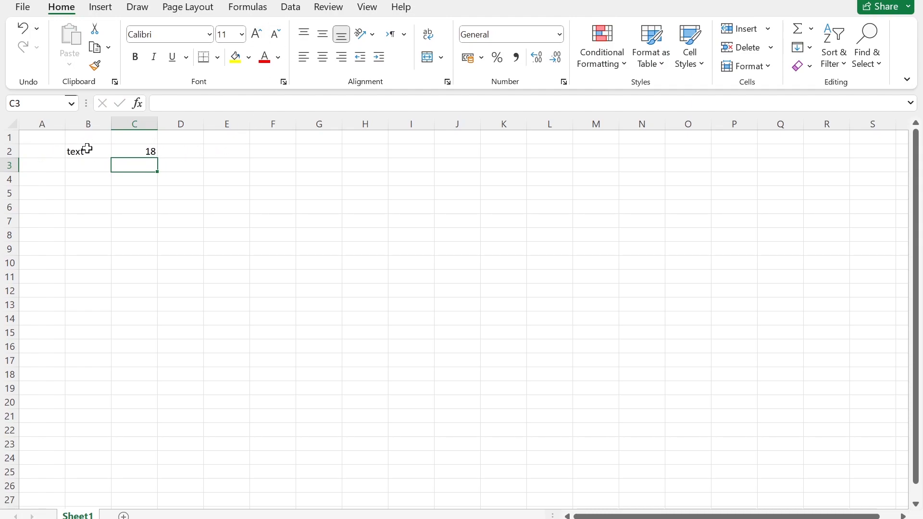
pyautogui.click(216, 373)
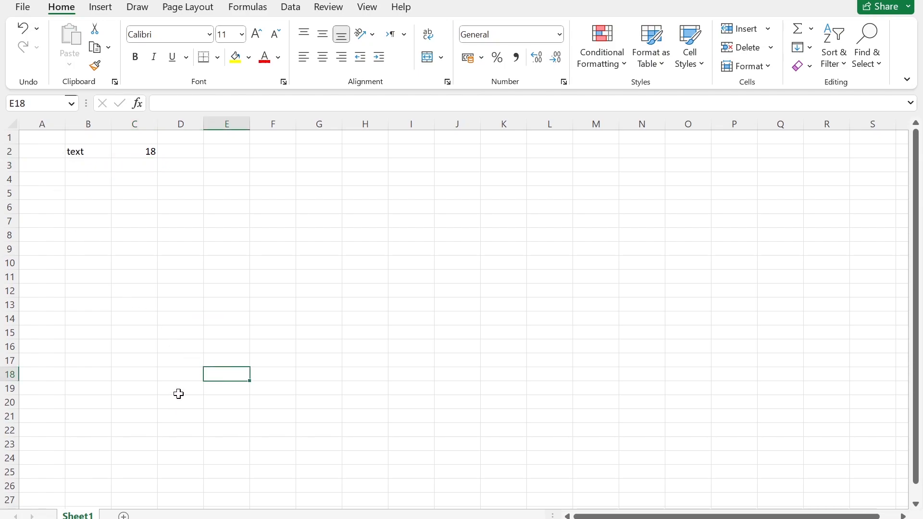
# Enter 16.18 in cell C3 and 16,18 in cell C4, and compare the two entries
pyautogui.click(137, 166)
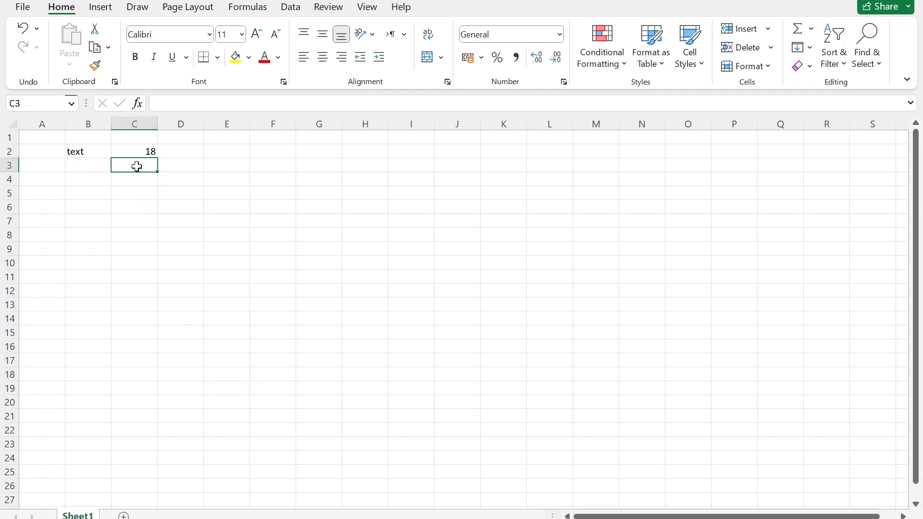
pyautogui.write('16.18')
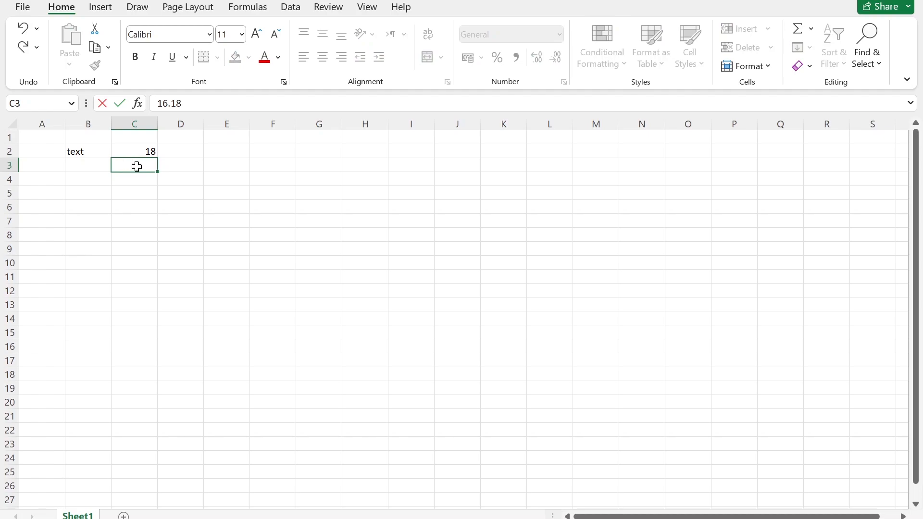
pyautogui.press('Return')
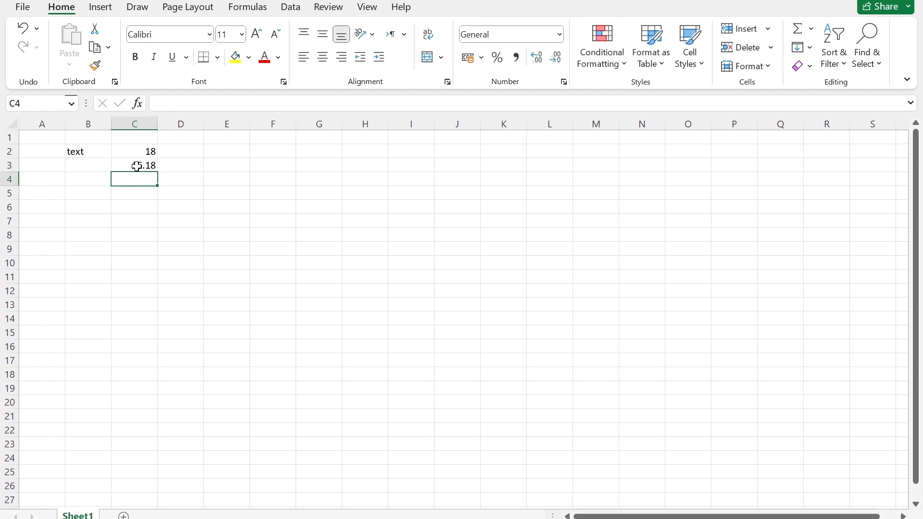
pyautogui.write('16')
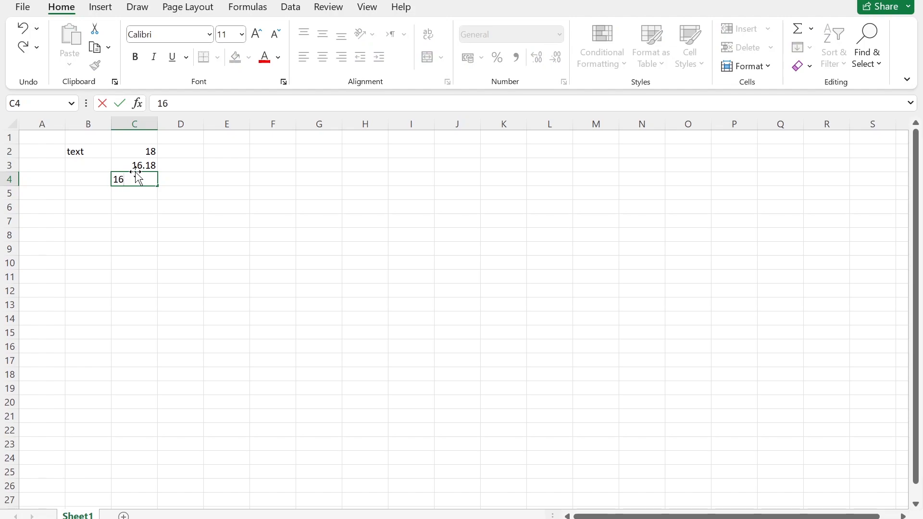
pyautogui.write(',18')
pyautogui.press('Return')
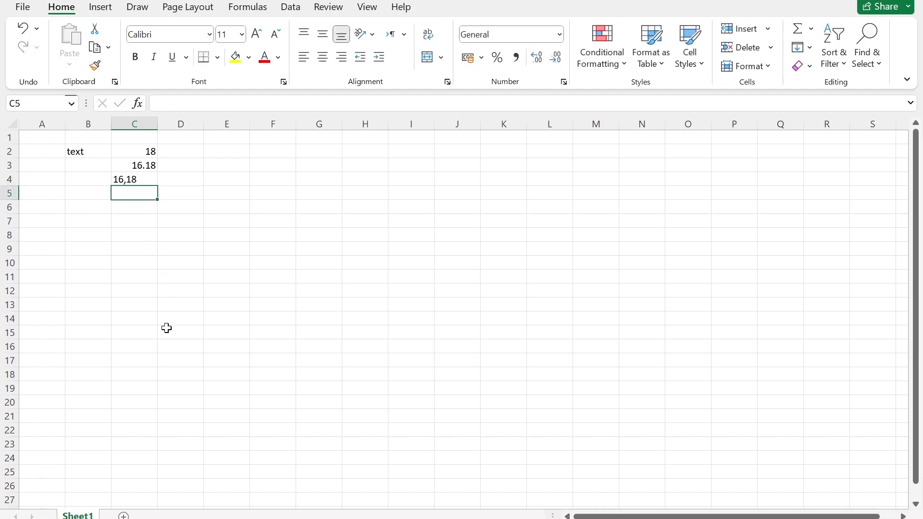
pyautogui.click(152, 166)
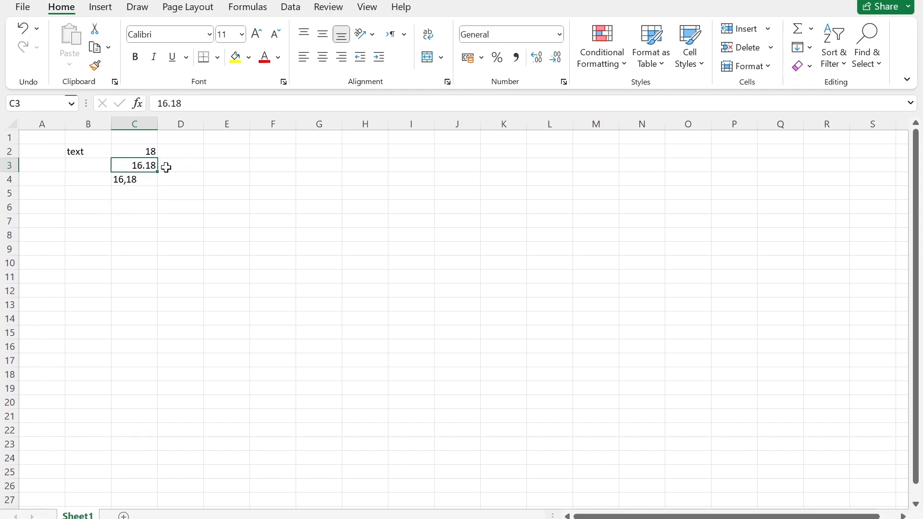
pyautogui.click(138, 178)
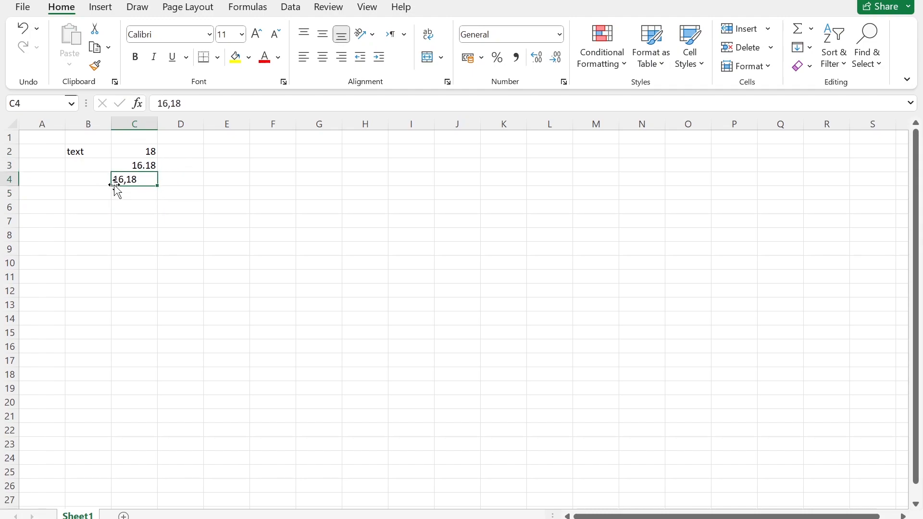
# Add cells C2 and C3 in cell F5 with the formula =C2+C3
pyautogui.click(266, 223)
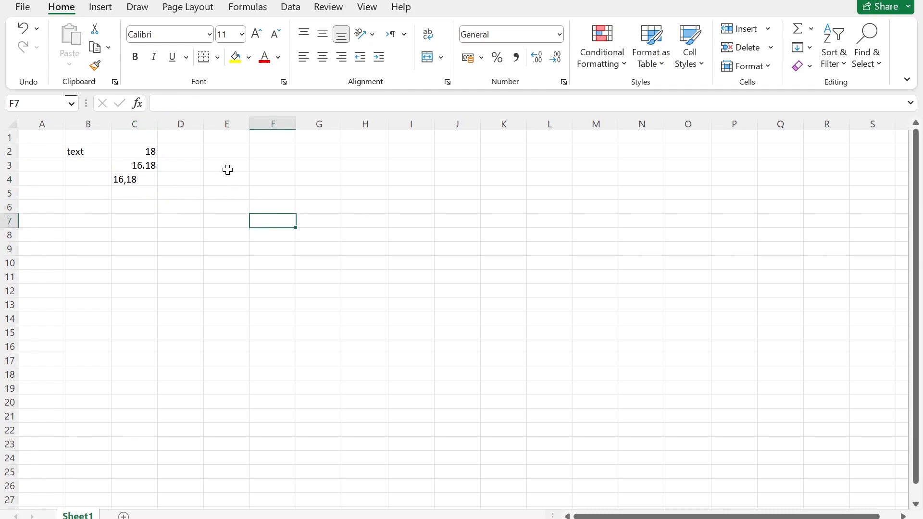
pyautogui.click(271, 194)
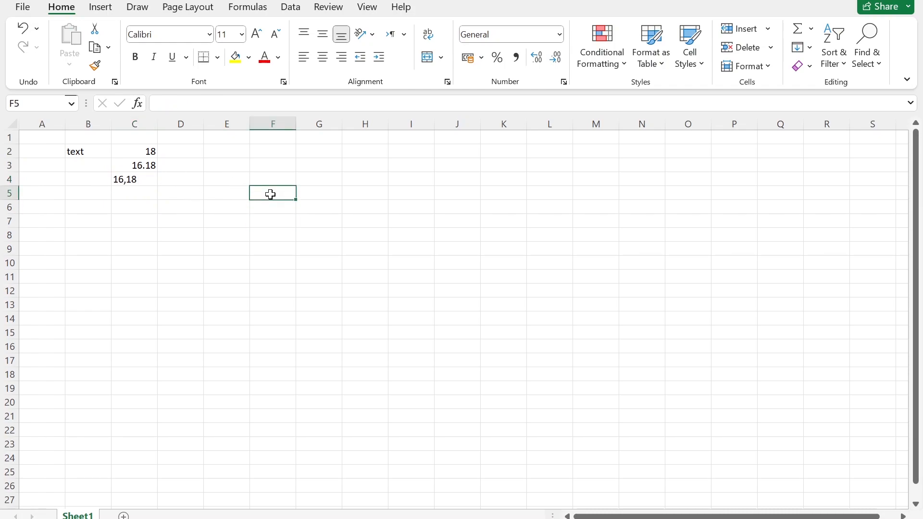
pyautogui.write('+')
pyautogui.press('BackSpace')
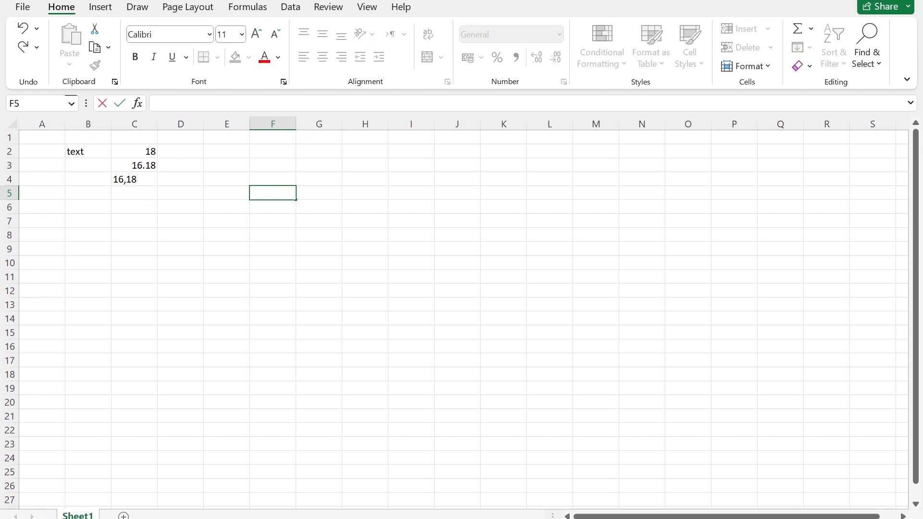
pyautogui.write('=')
pyautogui.click(130, 153)
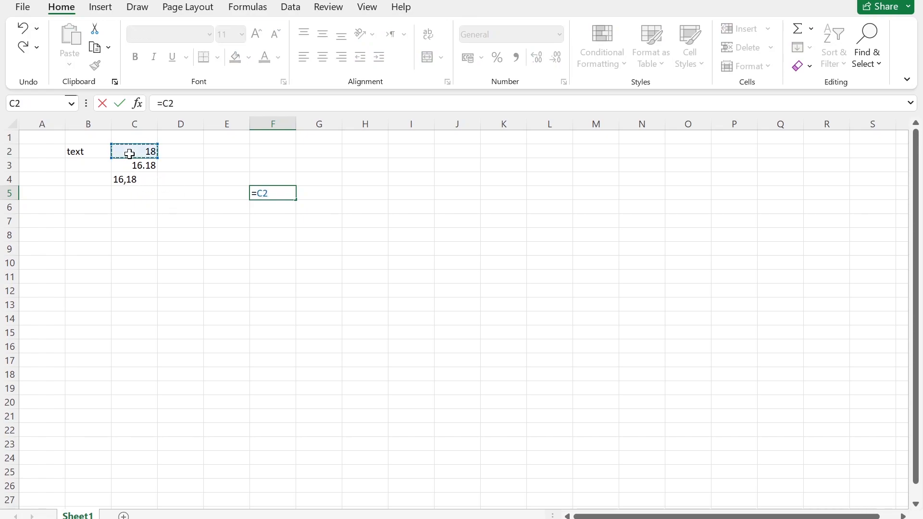
pyautogui.write('+')
pyautogui.click(130, 165)
pyautogui.press('Return')
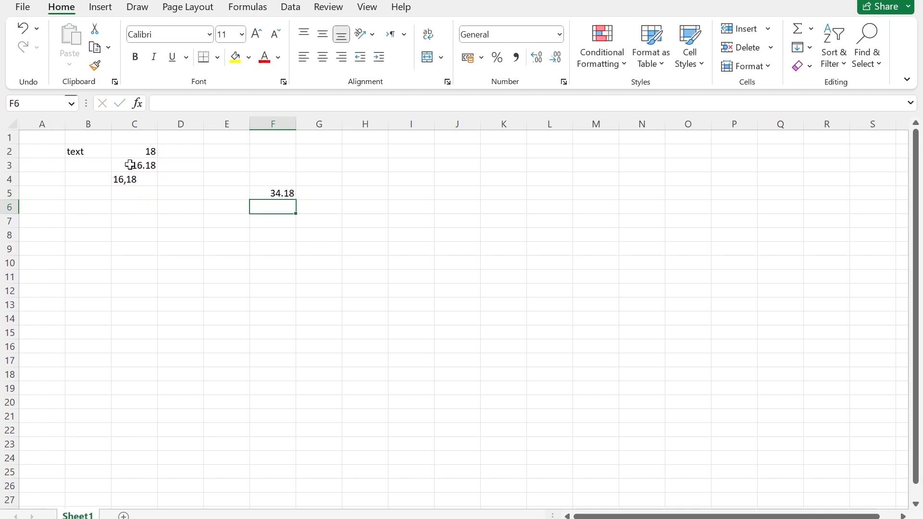
# Add cells C2 and C4 in cell F6 with the formula =C2+C4
pyautogui.write('=')
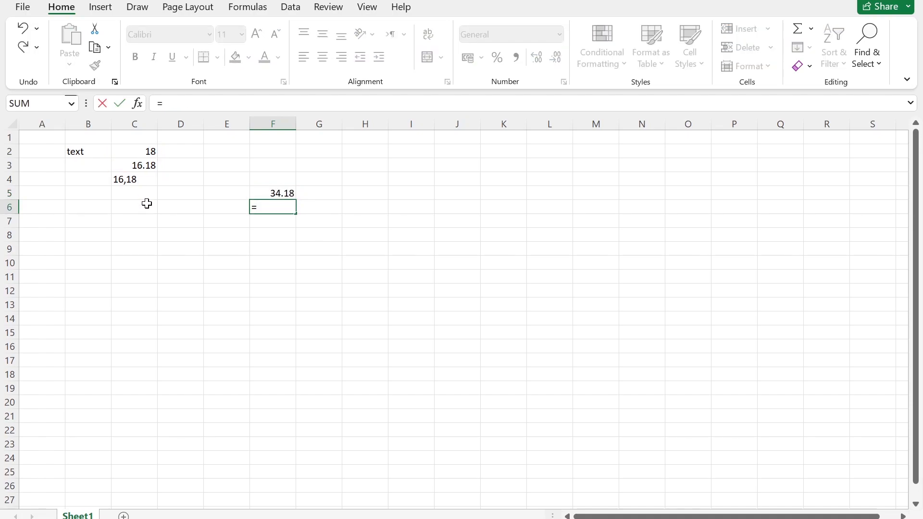
pyautogui.click(129, 153)
pyautogui.write('+')
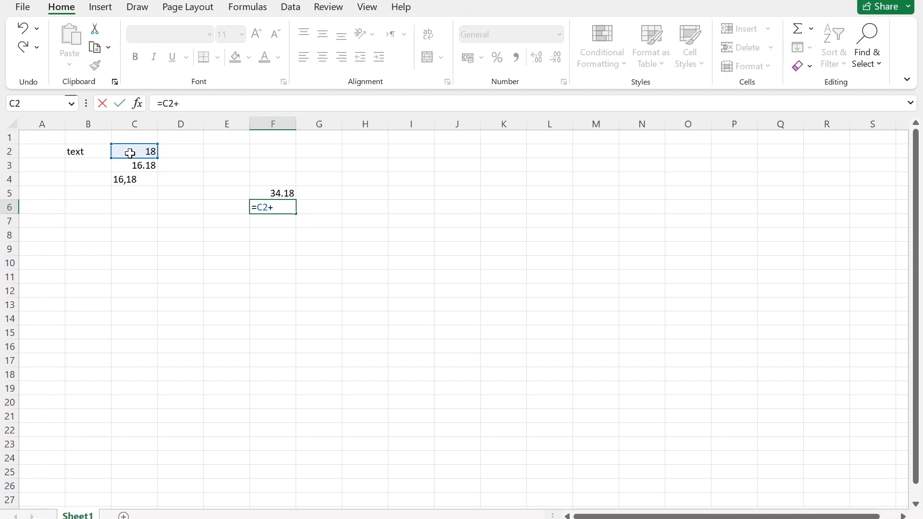
pyautogui.click(123, 180)
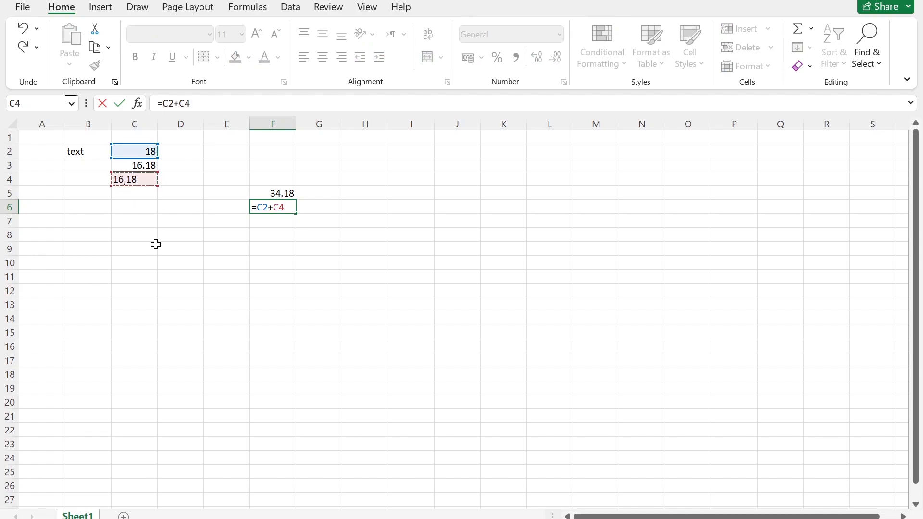
pyautogui.press('Return')
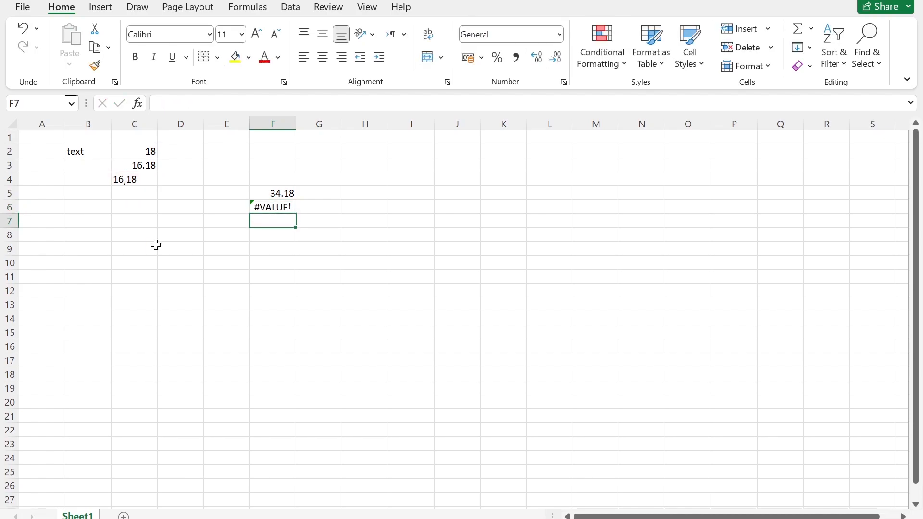
# Widen column F slightly
pyautogui.moveTo(296, 126); pyautogui.dragTo(320, 127)
pyautogui.click(394, 299)
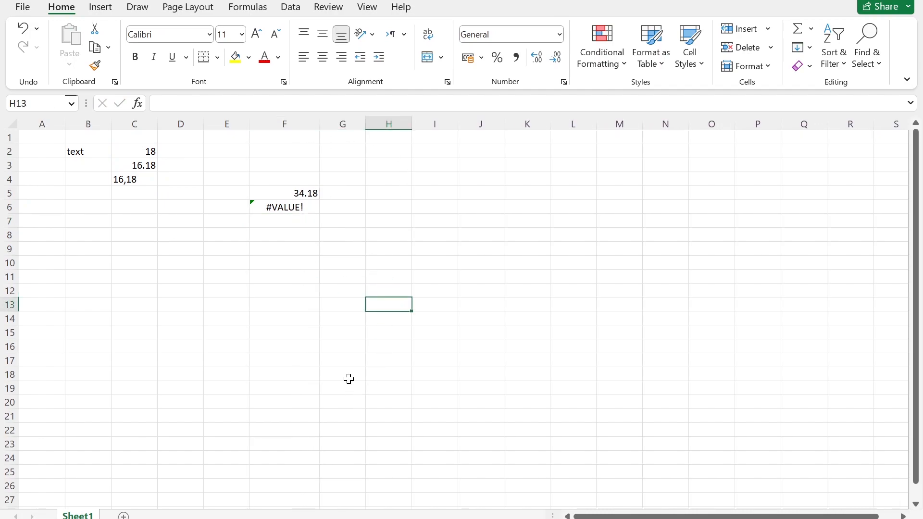
pyautogui.click(333, 347)
pyautogui.moveTo(86, 152); pyautogui.dragTo(530, 297)
pyautogui.click(509, 384)
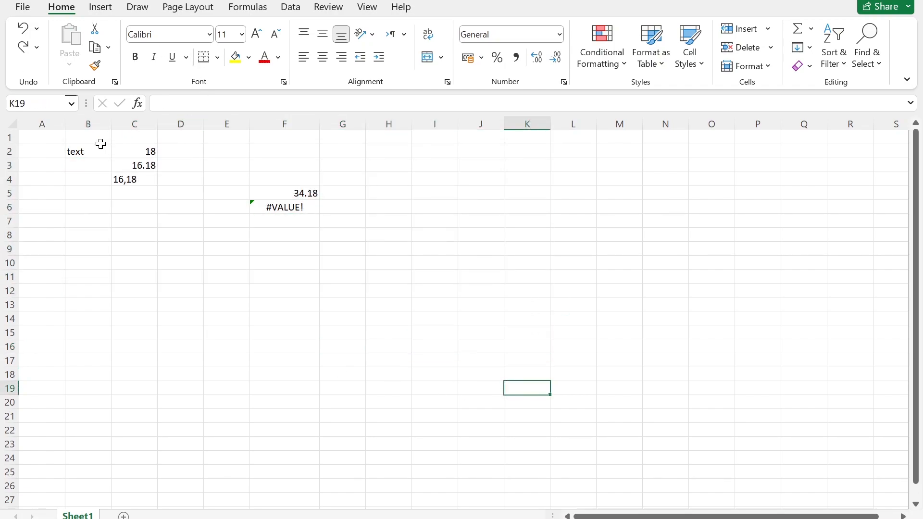
# Select all the filled cells together as separate picks: B2, C2, C3, C4, F6 and F5
pyautogui.click(79, 152)
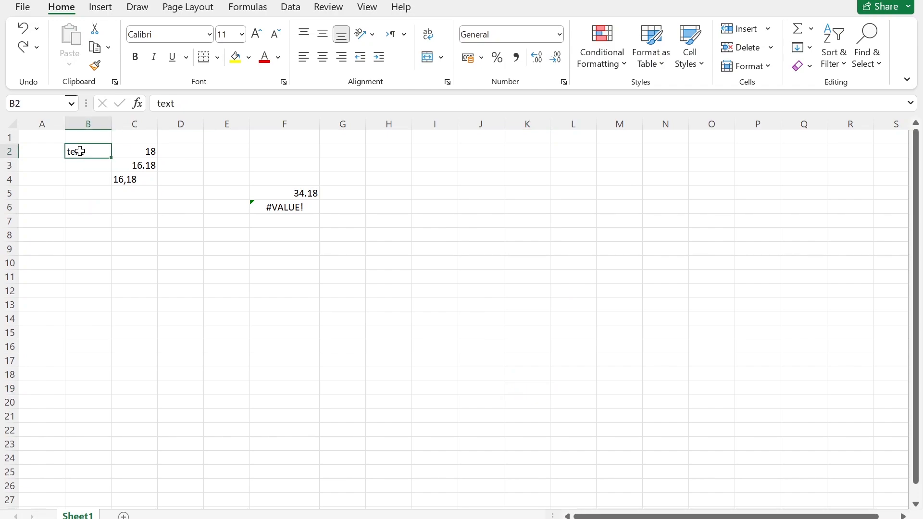
pyautogui.keyDown('ctrl'); pyautogui.click(144, 151); pyautogui.keyUp('ctrl')
pyautogui.keyDown('ctrl'); pyautogui.click(143, 167); pyautogui.keyUp('ctrl')
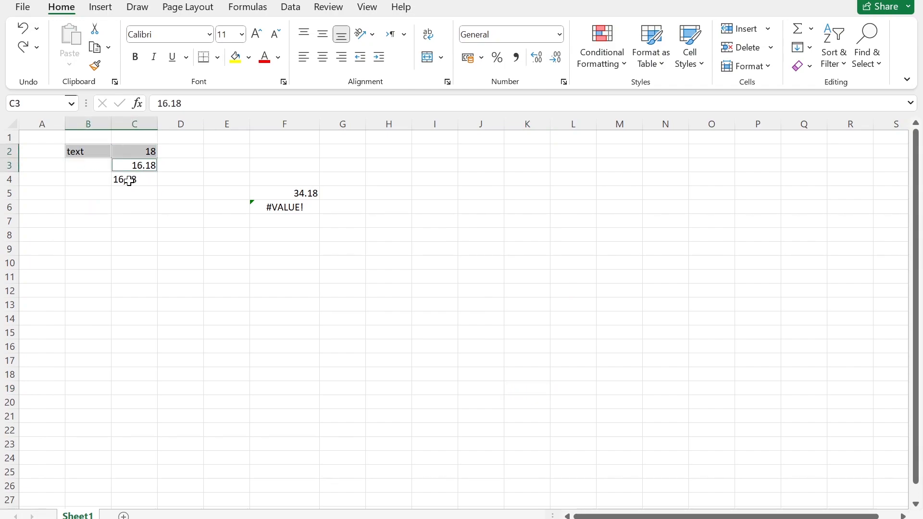
pyautogui.keyDown('ctrl'); pyautogui.click(130, 179); pyautogui.keyUp('ctrl')
pyautogui.keyDown('ctrl'); pyautogui.click(255, 204); pyautogui.keyUp('ctrl')
pyautogui.keyDown('ctrl'); pyautogui.click(281, 191); pyautogui.keyUp('ctrl')
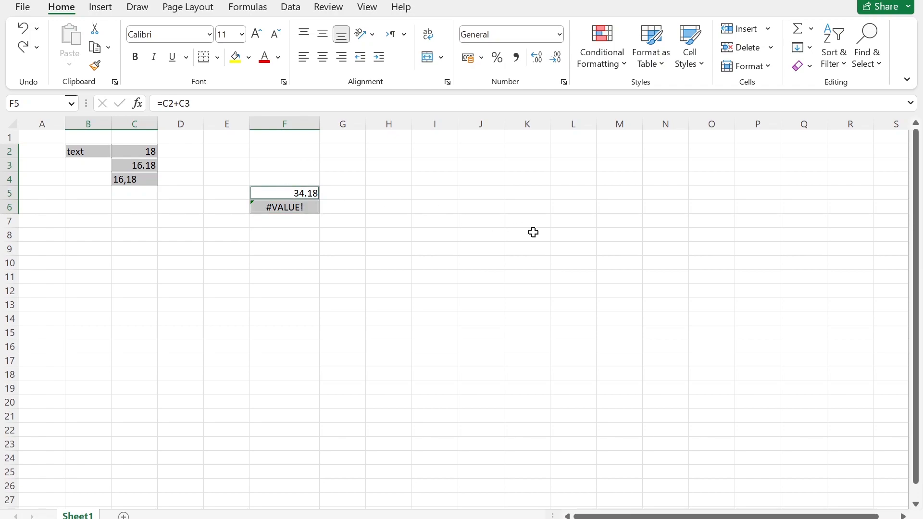
# Add the scattered blank cells K8, J14, E14, H8, I2, N5, N21 and J20 to the current selection
pyautogui.keyDown('ctrl'); pyautogui.click(533, 233); pyautogui.keyUp('ctrl')
pyautogui.keyDown('ctrl'); pyautogui.click(497, 320); pyautogui.keyUp('ctrl')
pyautogui.keyDown('ctrl'); pyautogui.click(247, 321); pyautogui.keyUp('ctrl')
pyautogui.keyDown('ctrl'); pyautogui.click(411, 238); pyautogui.keyUp('ctrl')
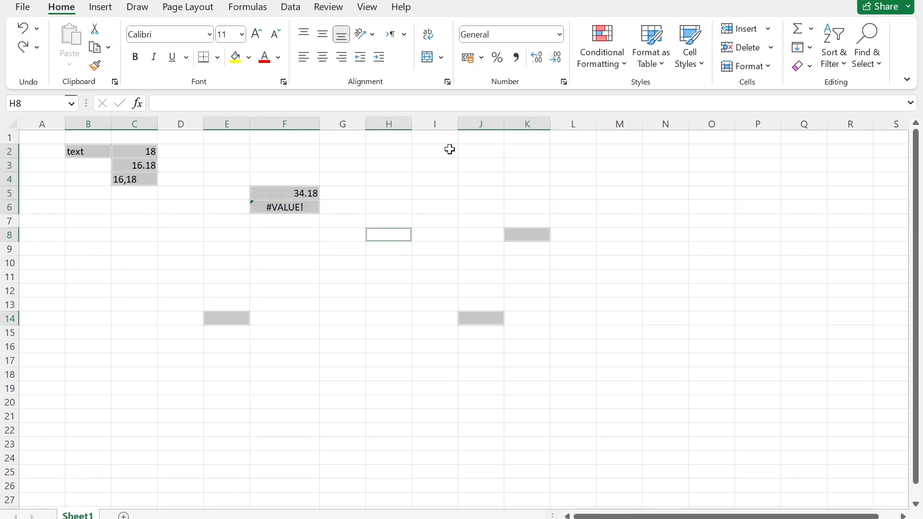
pyautogui.keyDown('ctrl'); pyautogui.click(449, 150); pyautogui.keyUp('ctrl')
pyautogui.keyDown('ctrl'); pyautogui.click(646, 197); pyautogui.keyUp('ctrl')
pyautogui.keyDown('ctrl'); pyautogui.click(683, 414); pyautogui.keyUp('ctrl')
pyautogui.keyDown('ctrl'); pyautogui.click(462, 401); pyautogui.keyUp('ctrl')
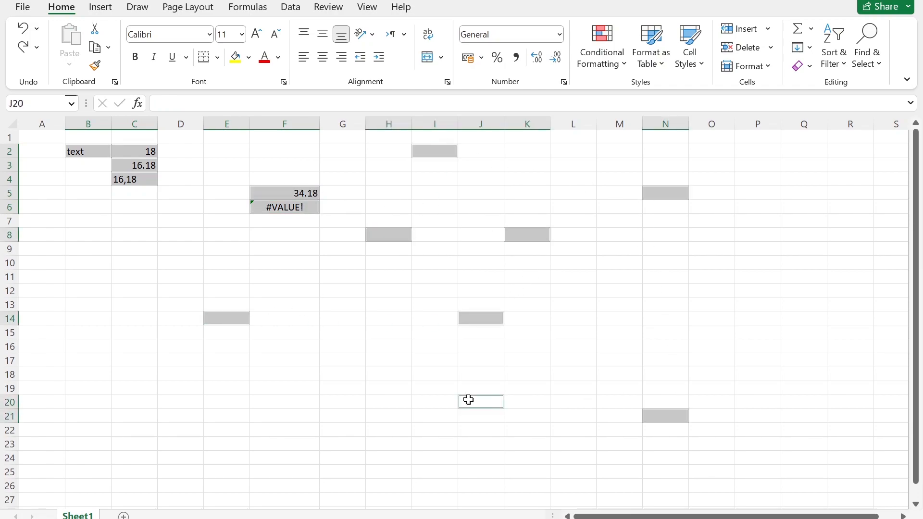
# Cycle the active cell through the non-adjacent selected cells to inspect each one while keeping the selection
pyautogui.press('Return')
pyautogui.press('Return')
pyautogui.press('Return')
pyautogui.press('Return')
pyautogui.press('Return')
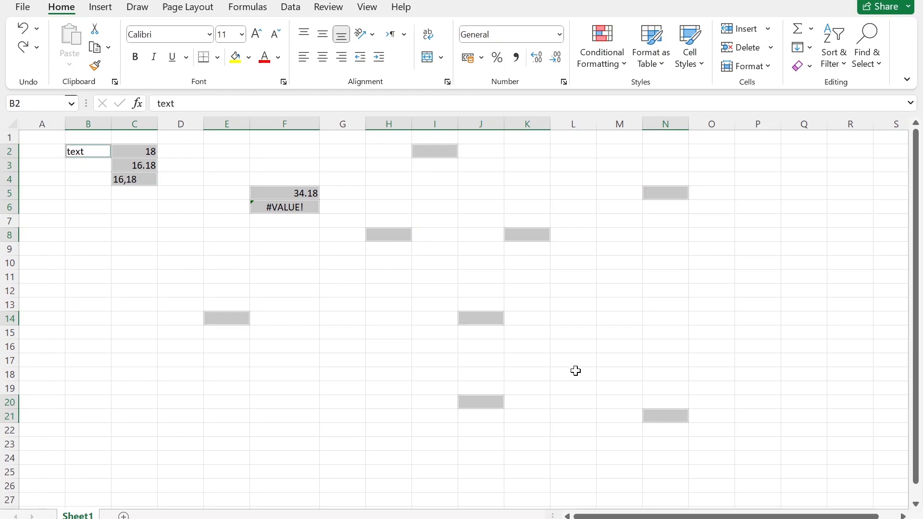
pyautogui.press('Return')
pyautogui.press('Return')
pyautogui.press('Return')
pyautogui.press('Return')
pyautogui.press('Return')
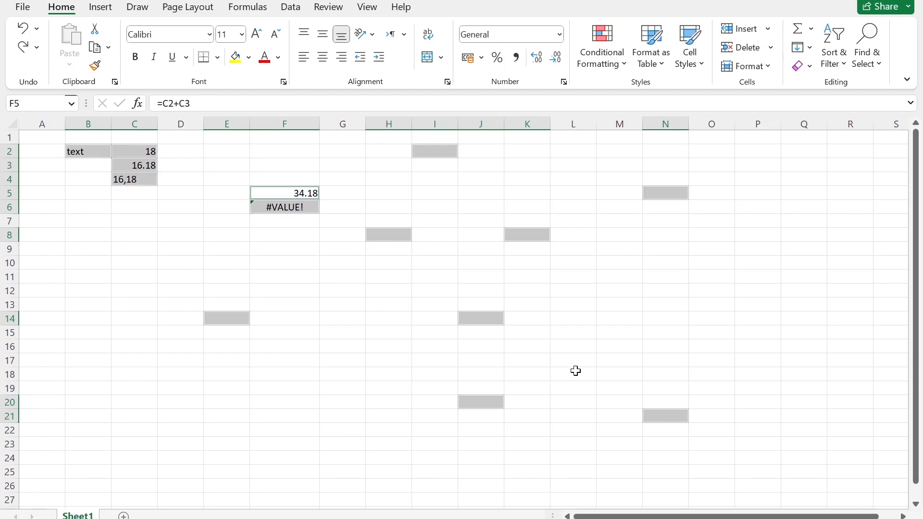
pyautogui.press('Return')
pyautogui.press('Return')
pyautogui.press('Return')
pyautogui.press('Return')
pyautogui.press('Return')
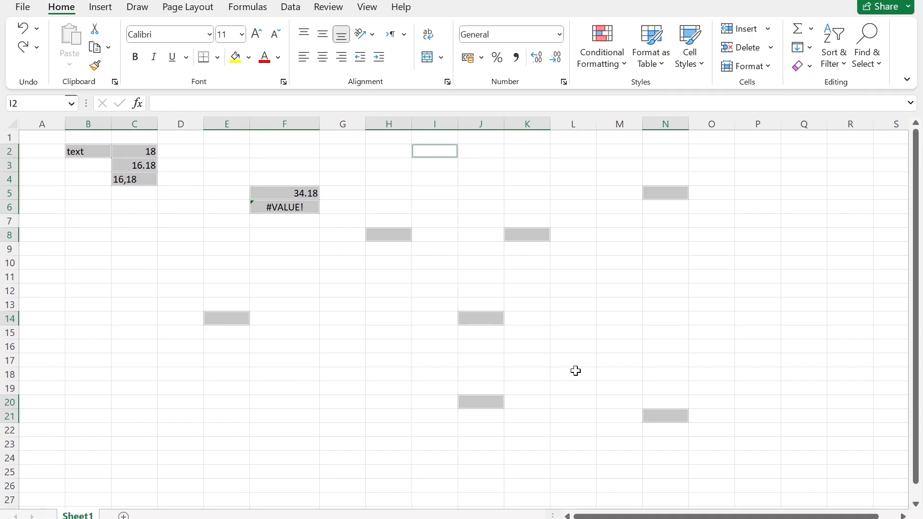
pyautogui.press('Return')
pyautogui.press('Return')
pyautogui.press('Return')
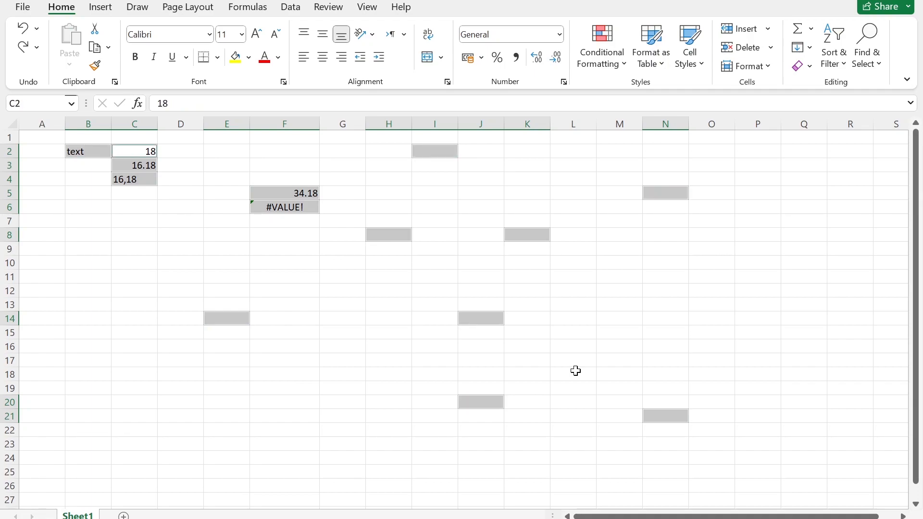
# Clear the contents of C4, F6 and F5 one after another without losing the multi-cell selection
pyautogui.press('BackSpace')
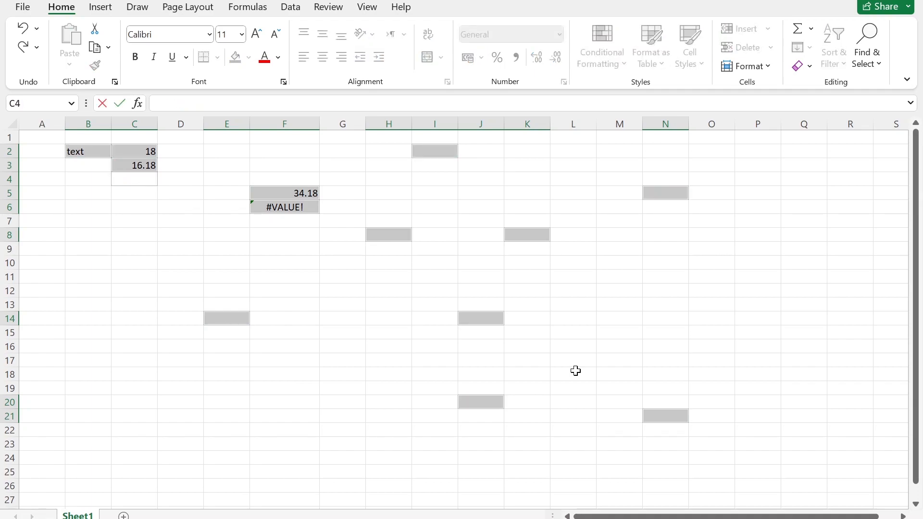
pyautogui.press('Return')
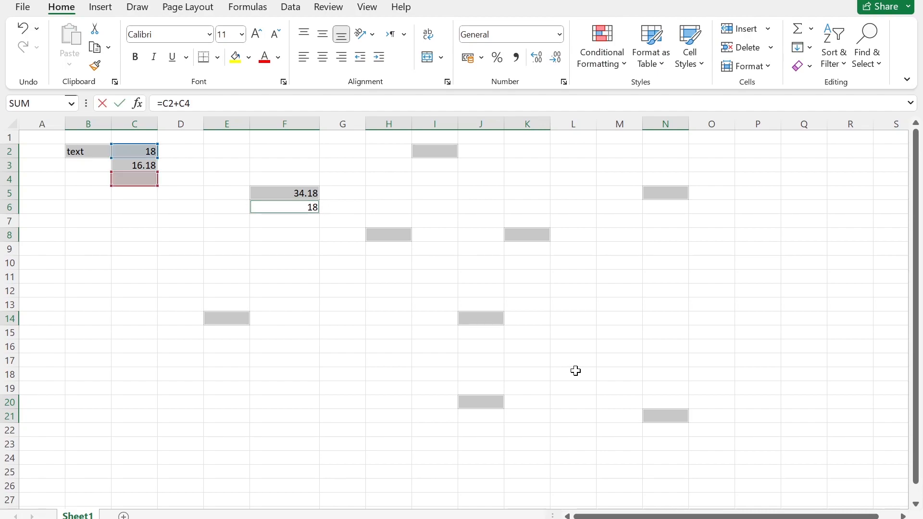
pyautogui.press('Return')
pyautogui.press('Return')
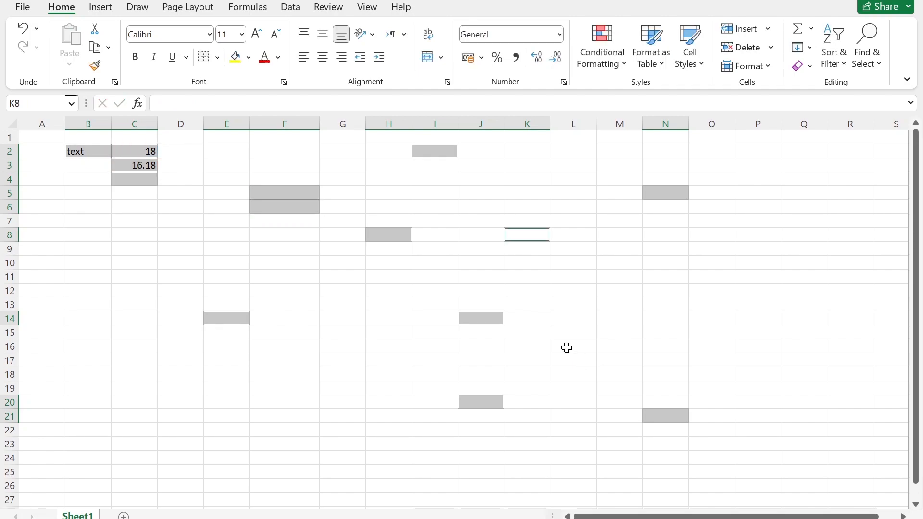
# Enter hello in the active cell K8 and release the multi-cell selection
pyautogui.write('hello')
pyautogui.click(180, 262)
# Open cell C3 for in-cell editing, highlight its value and leave the cell
pyautogui.click(135, 166)
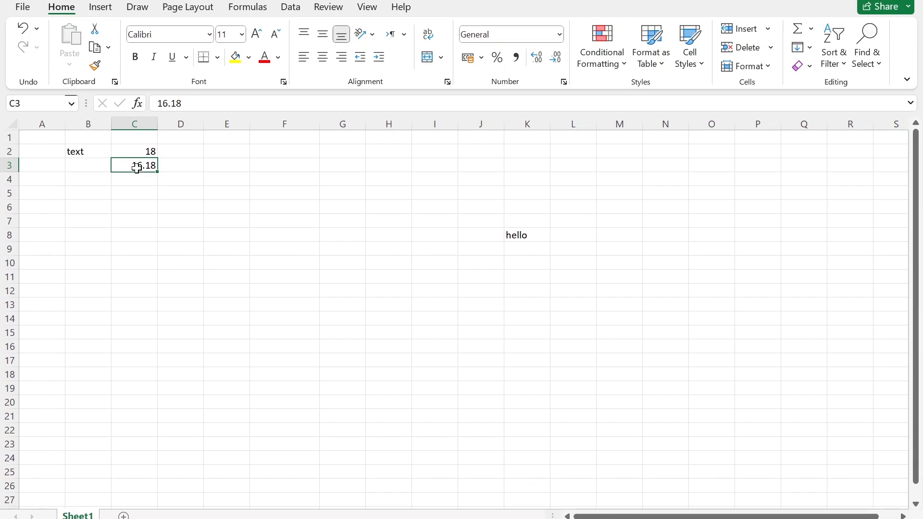
pyautogui.click(150, 184)
pyautogui.doubleClick(136, 166)
pyautogui.moveTo(131, 166); pyautogui.dragTo(165, 169)
pyautogui.click(153, 195)
# Clear the contents of cells C3 and K8
pyautogui.click(129, 162)
pyautogui.press('Delete')
pyautogui.click(154, 234)
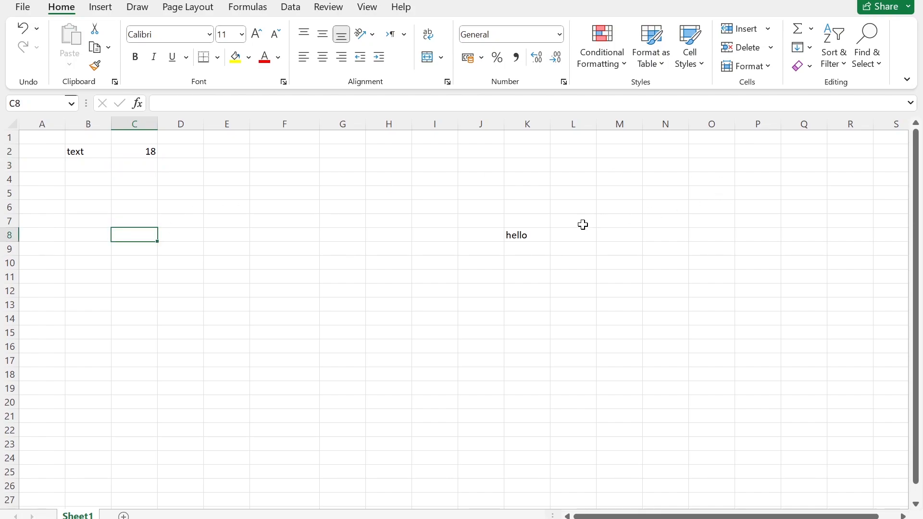
pyautogui.click(536, 237)
pyautogui.press('Delete')
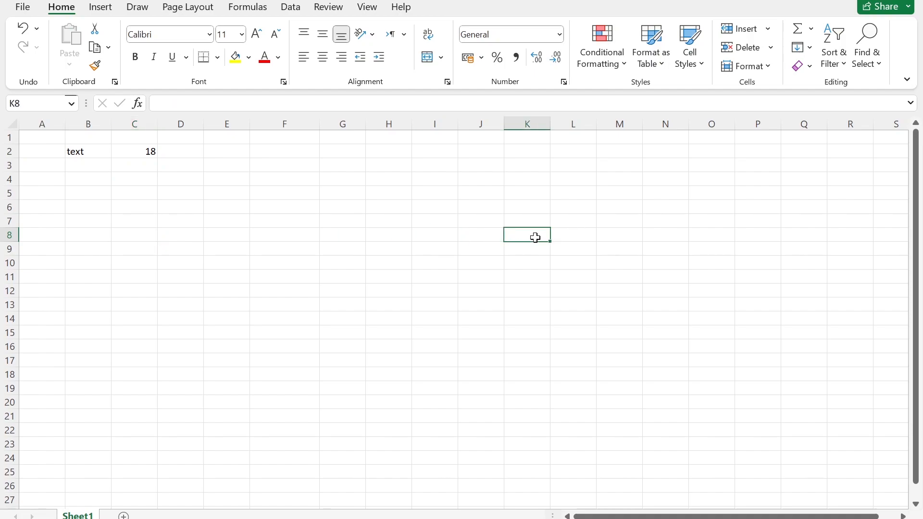
pyautogui.click(479, 316)
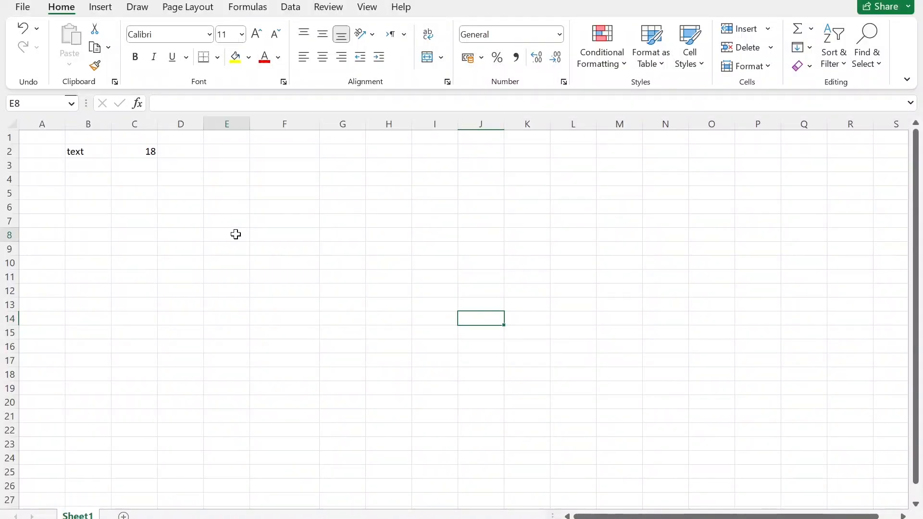
pyautogui.click(237, 233)
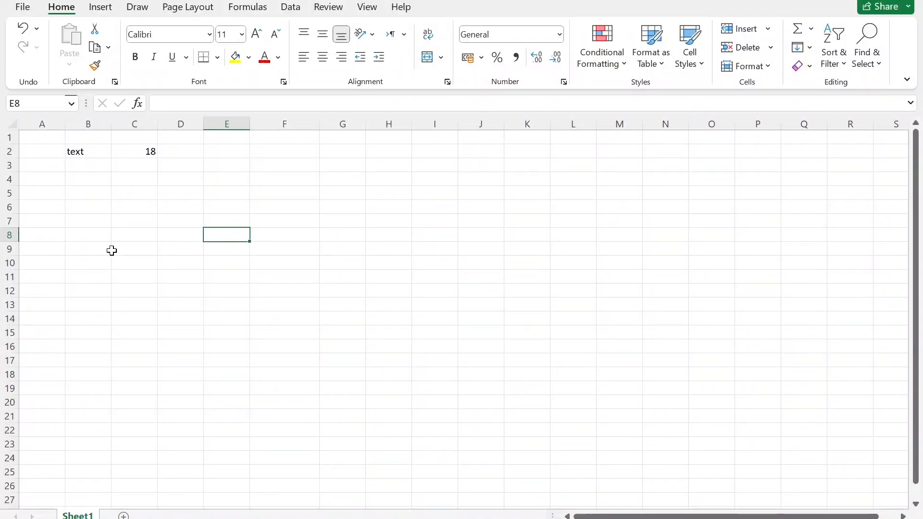
# Copy cell B2 and paste it into I10 using the standard paste option
pyautogui.click(90, 156)
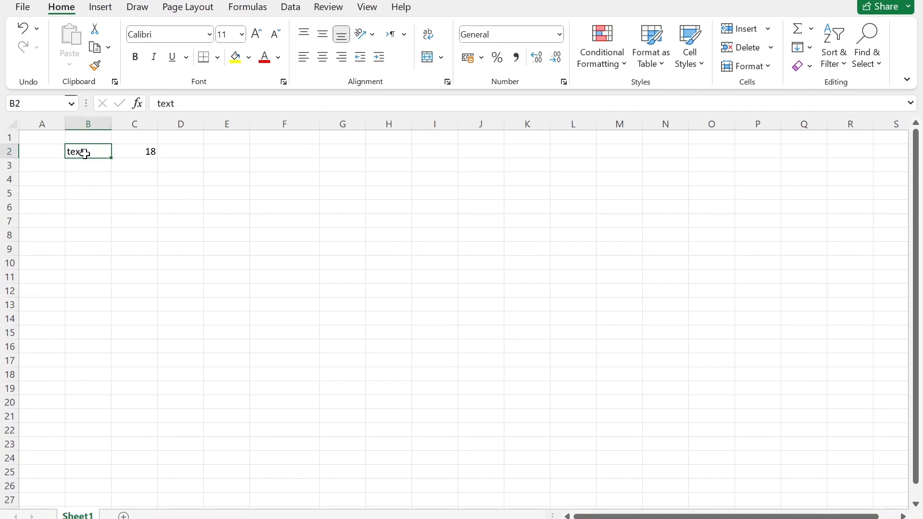
pyautogui.rightClick(85, 153)
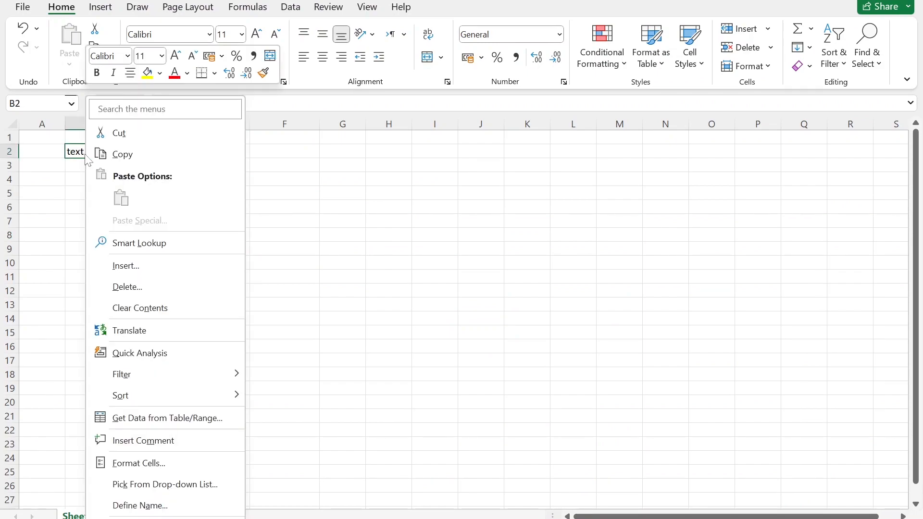
pyautogui.click(122, 155)
pyautogui.click(436, 260)
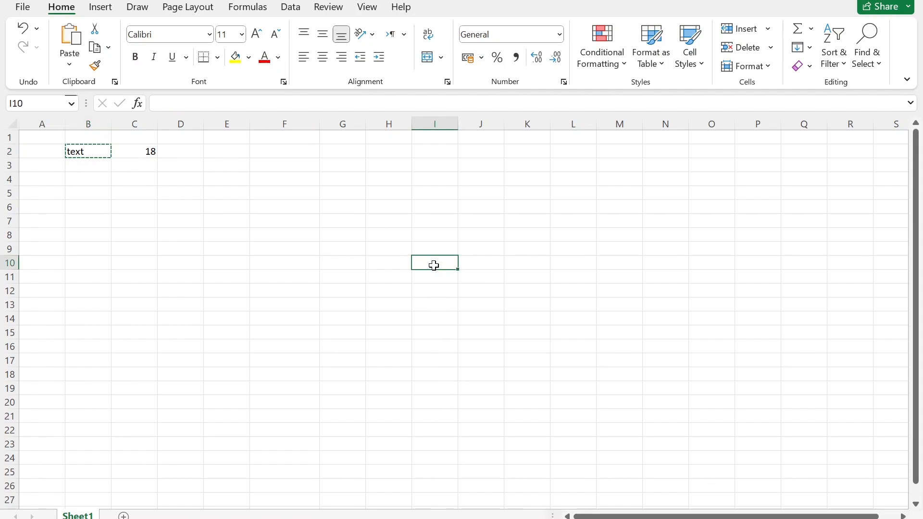
pyautogui.rightClick(434, 266)
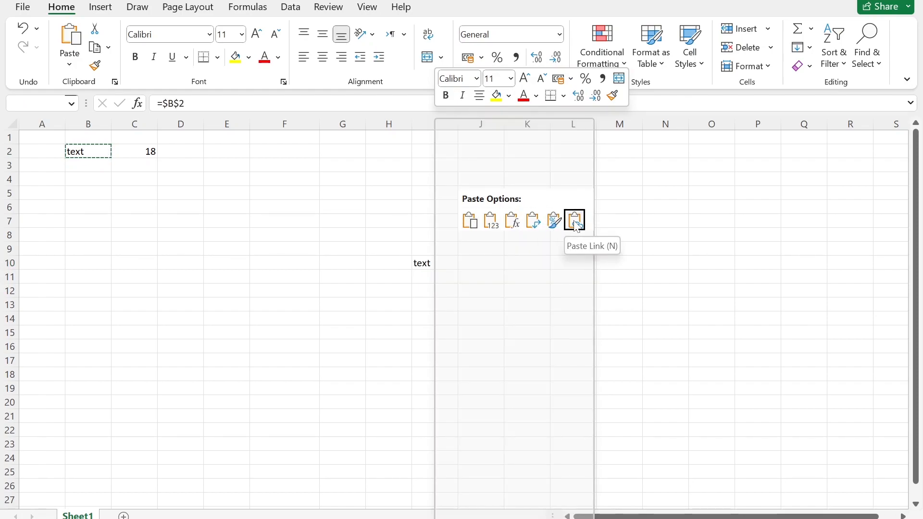
pyautogui.click(470, 220)
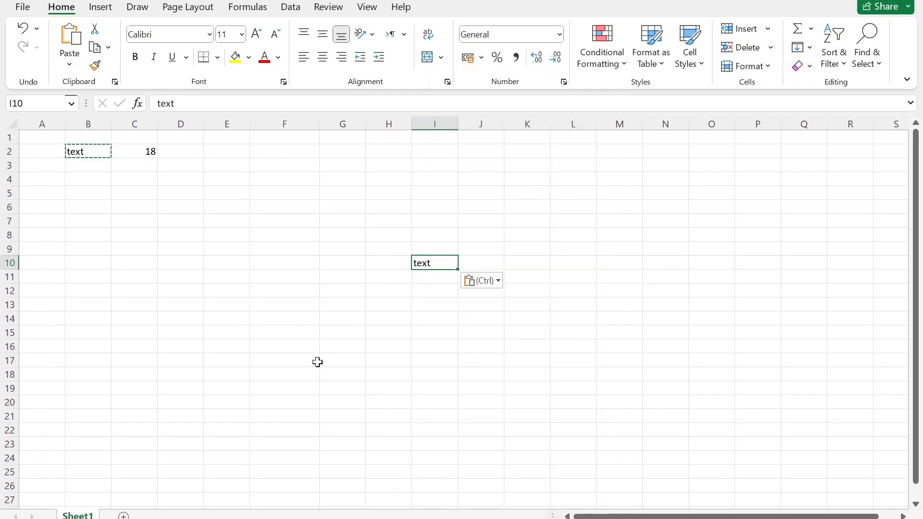
pyautogui.click(290, 373)
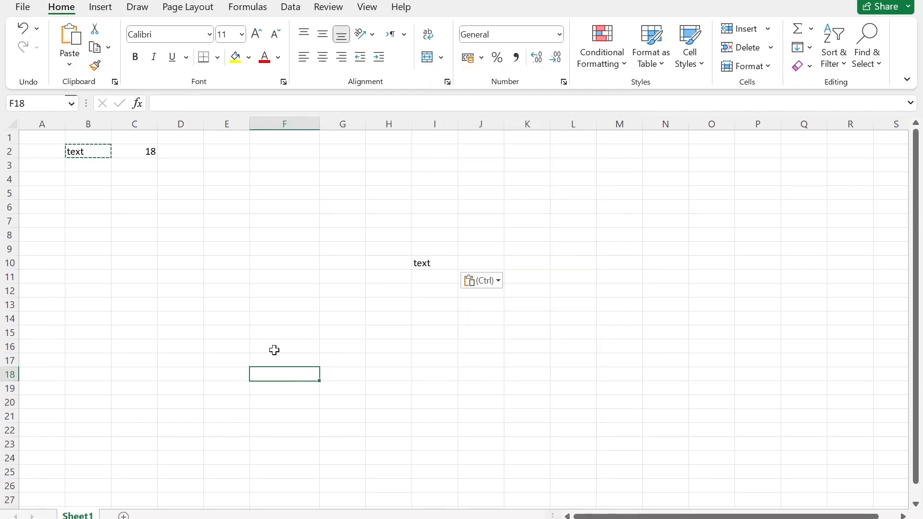
# Copy cell B2 again and paste it into F10
pyautogui.click(103, 152)
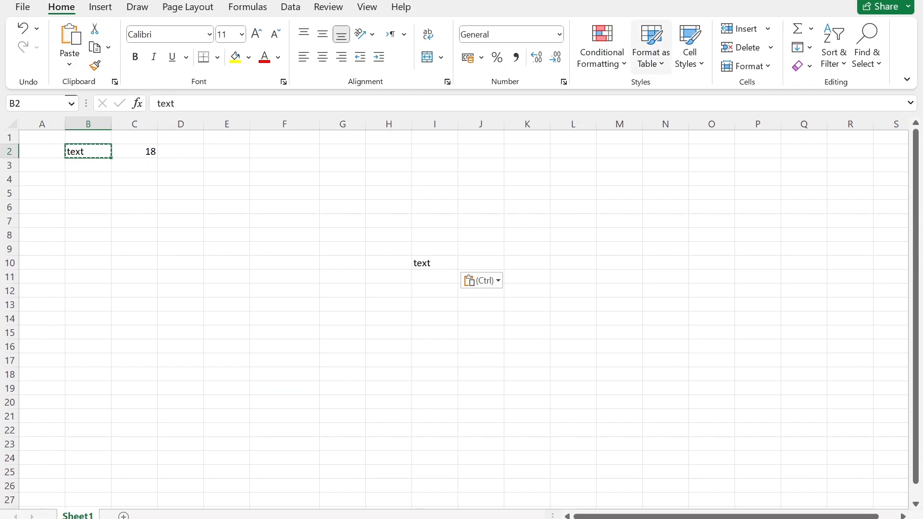
pyautogui.click(94, 47)
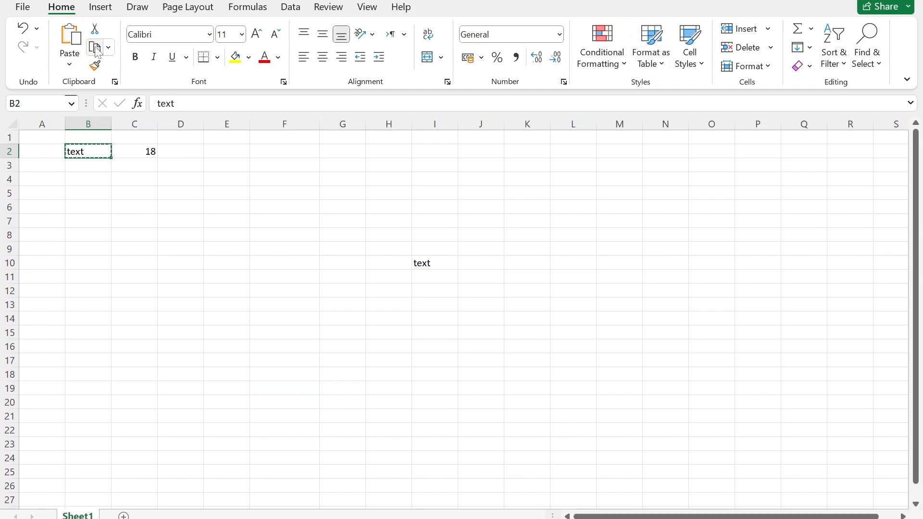
pyautogui.click(293, 259)
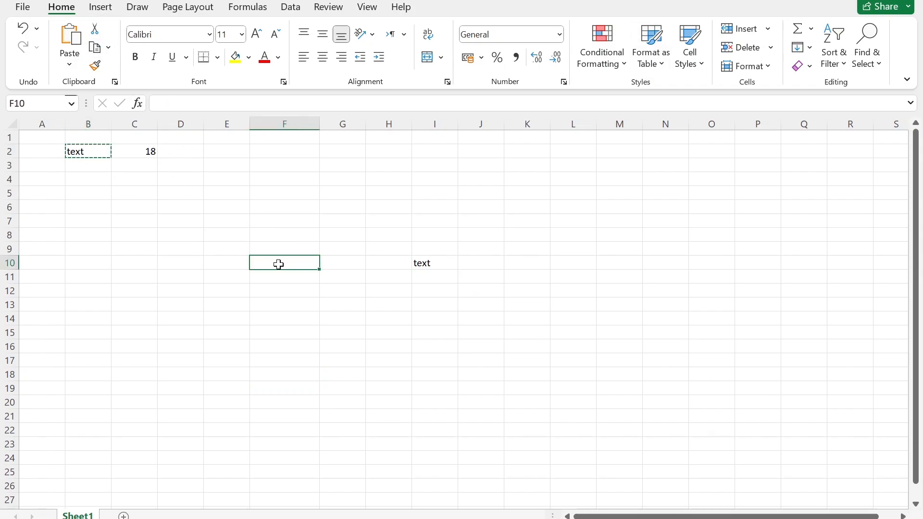
pyautogui.click(70, 36)
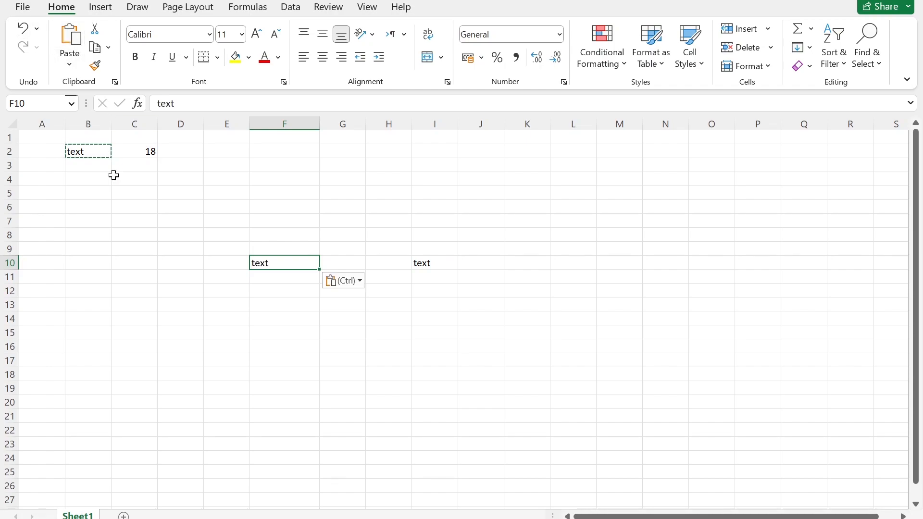
pyautogui.click(221, 304)
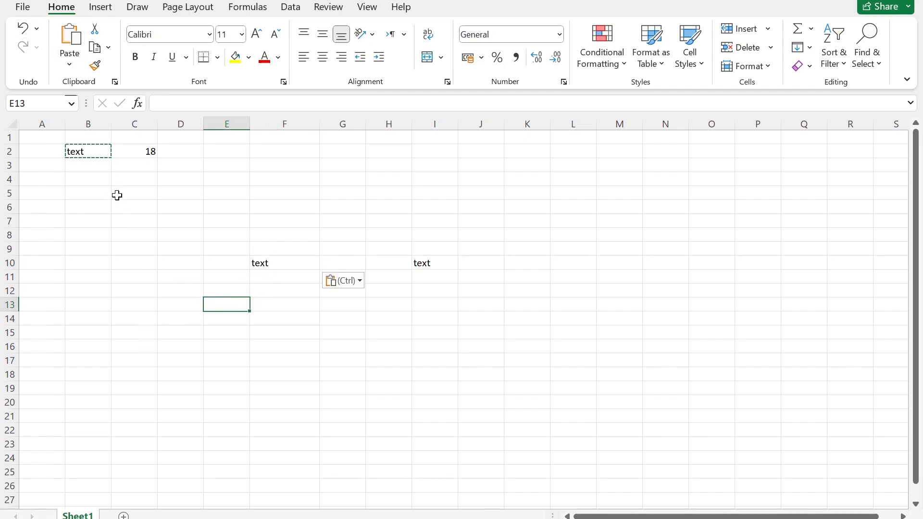
# Place duplicates of cell B2 directly on the grid in C12, F18, G16 and J16
pyautogui.click(96, 157)
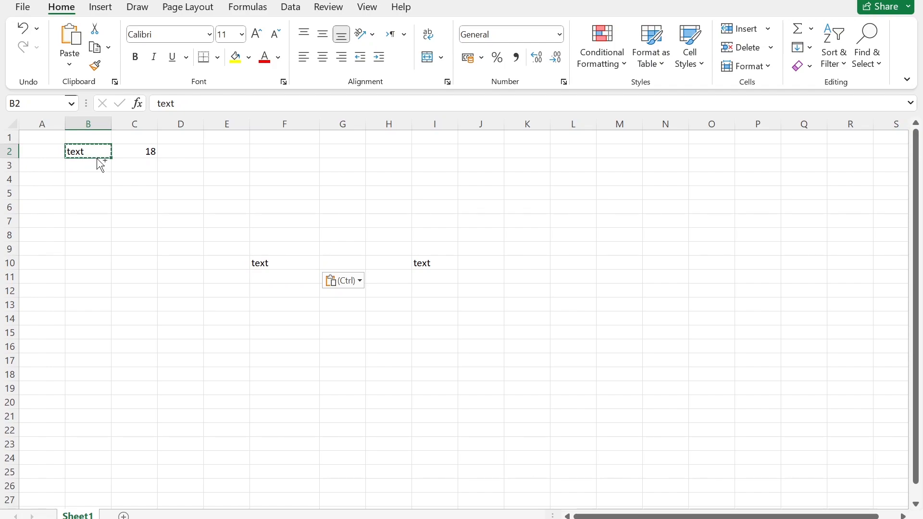
pyautogui.moveTo(101, 164); pyautogui.dragTo(507, 346)
pyautogui.click(517, 402)
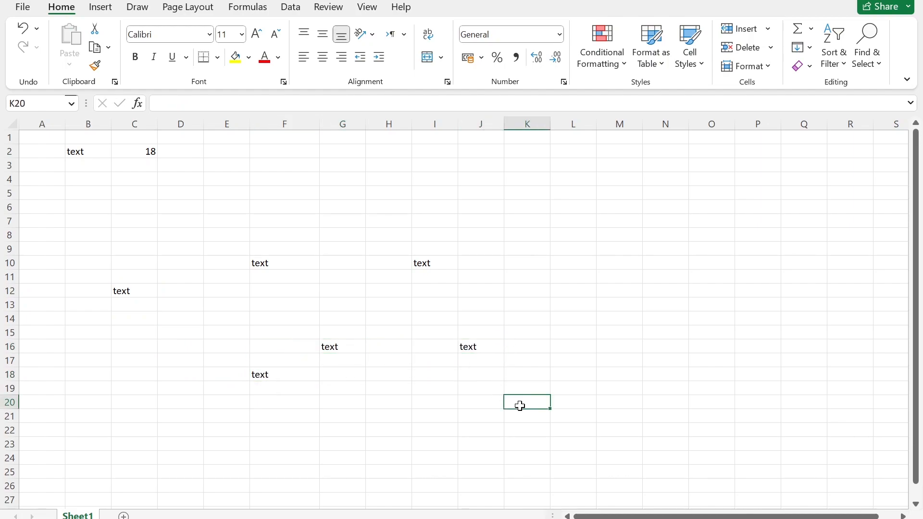
pyautogui.click(584, 358)
# Cut the text in cell B2 and paste it into N7
pyautogui.click(85, 153)
pyautogui.rightClick(84, 154)
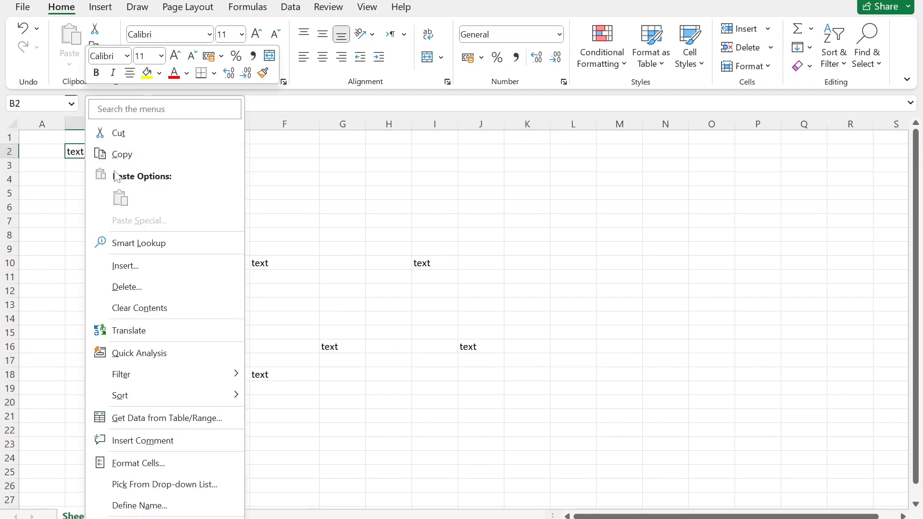
pyautogui.click(129, 139)
pyautogui.click(668, 215)
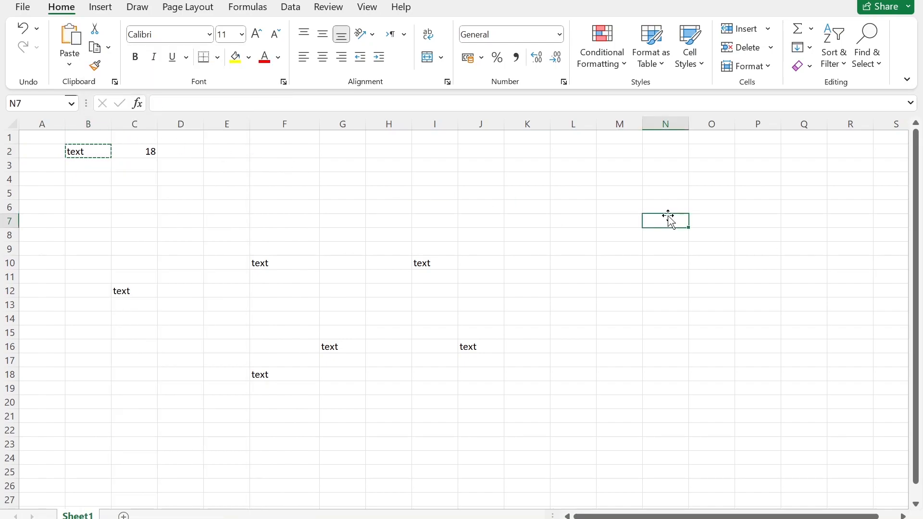
pyautogui.rightClick(670, 218)
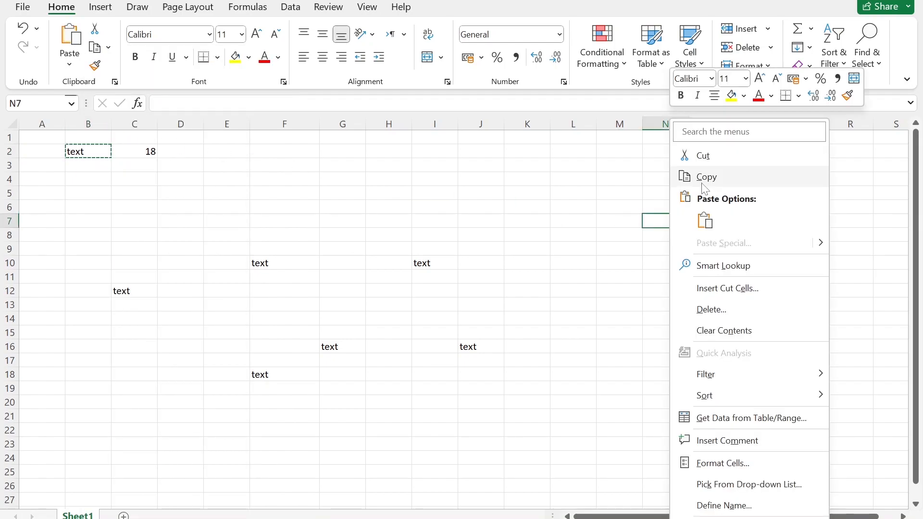
pyautogui.click(705, 220)
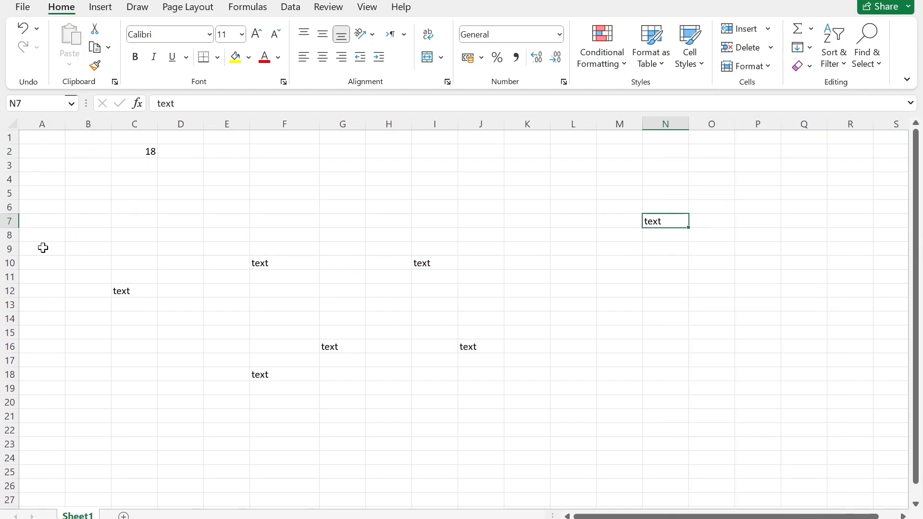
# Cut the text in cell C12 and paste it into F3
pyautogui.click(126, 156)
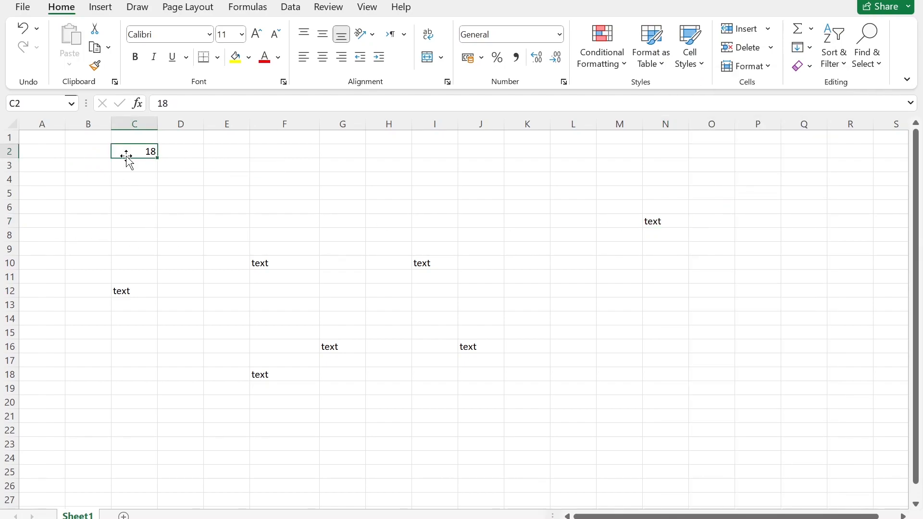
pyautogui.click(126, 295)
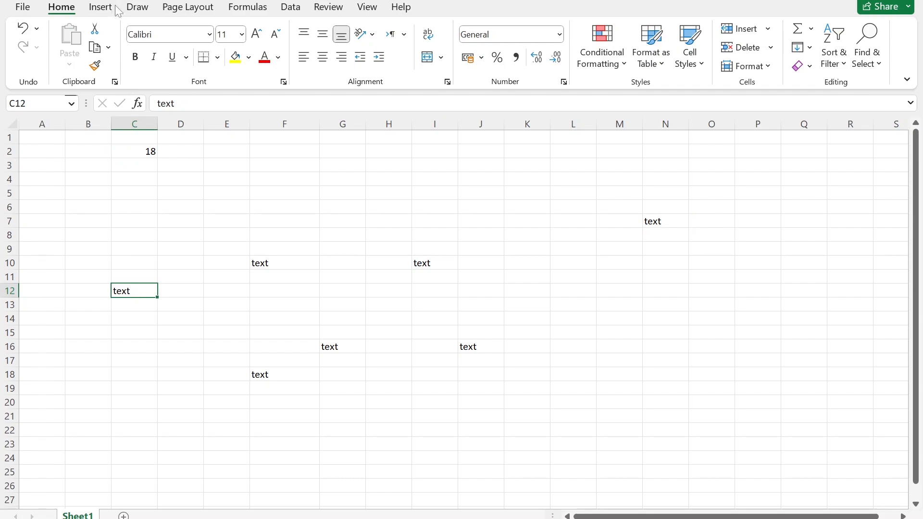
pyautogui.click(94, 30)
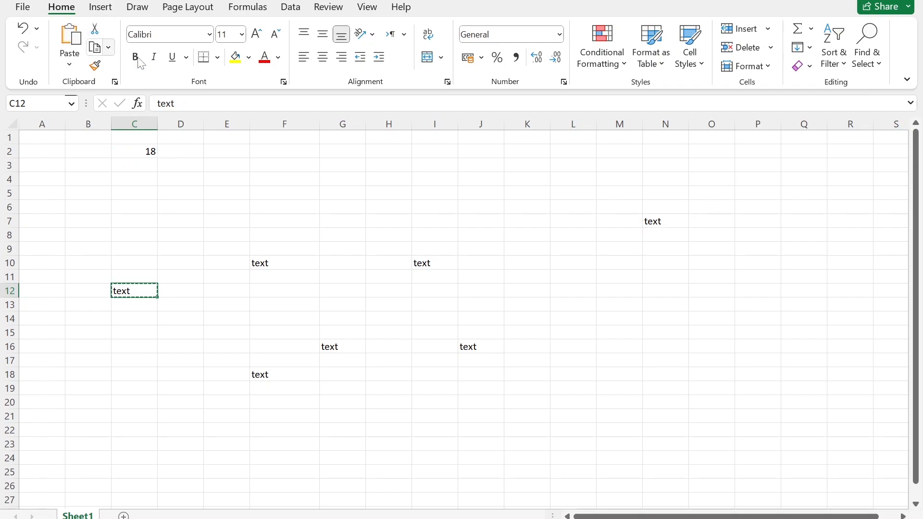
pyautogui.click(300, 164)
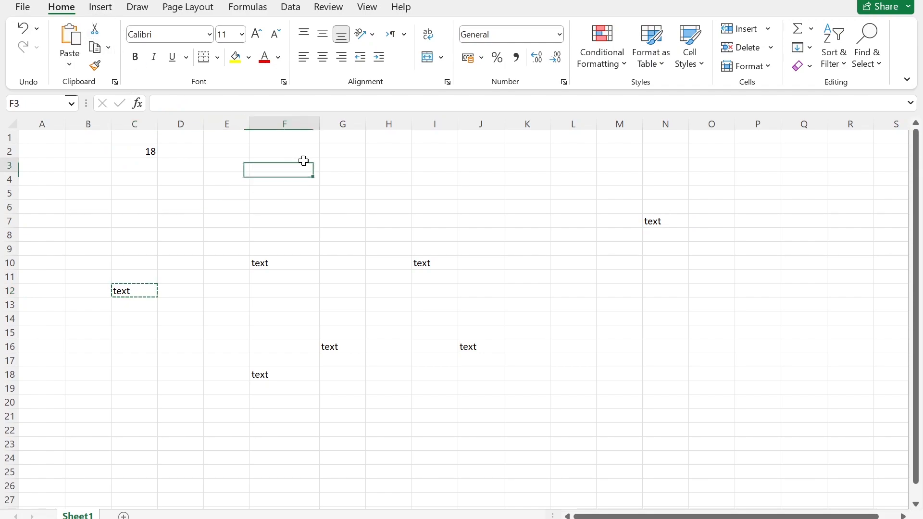
pyautogui.click(56, 51)
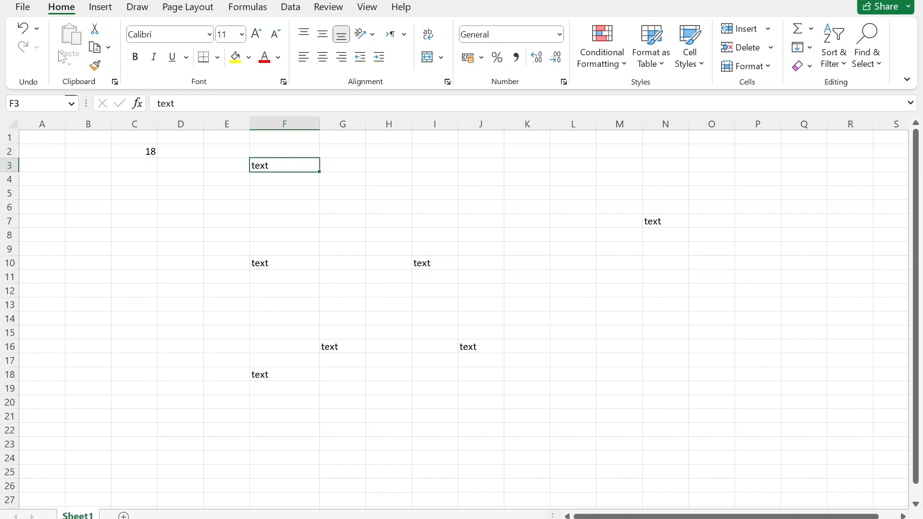
pyautogui.click(361, 164)
# Move the text in cell F3 directly across the grid to N16
pyautogui.click(283, 161)
pyautogui.moveTo(288, 165); pyautogui.dragTo(639, 306)
pyautogui.moveTo(680, 347); pyautogui.dragTo(681, 346)
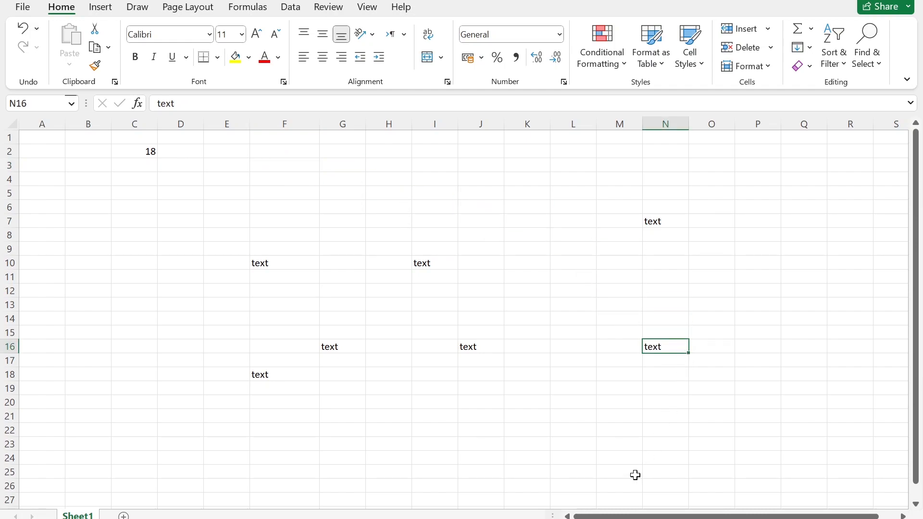
# Enter the weekday Monday in cell B2 of the empty sheet
pyautogui.click(91, 155)
pyautogui.write('mo')
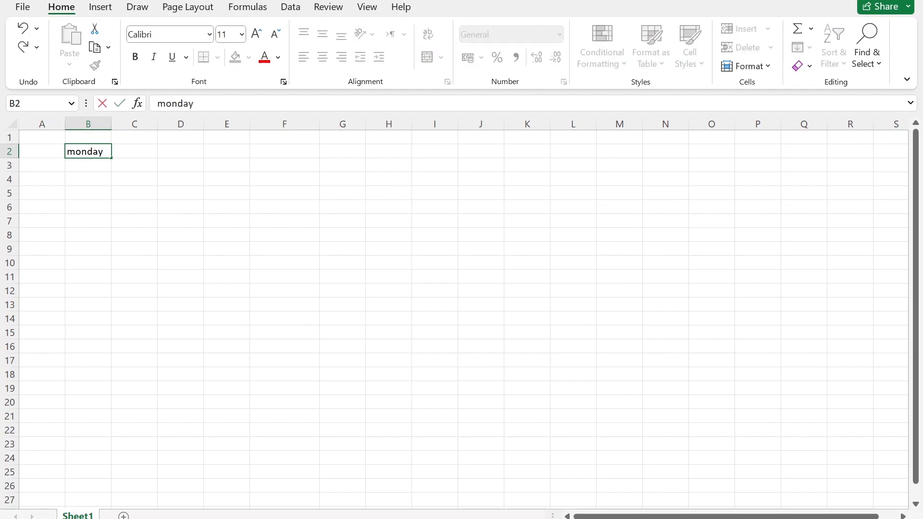
pyautogui.write('nday')
pyautogui.press('Return')
pyautogui.click(183, 258)
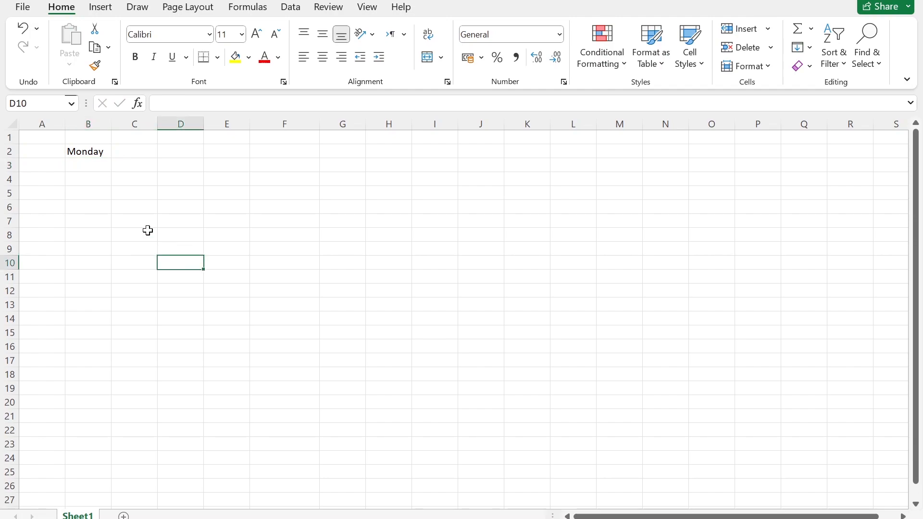
# AutoFill the weekday series from Monday in B2 down to Saturday in B7
pyautogui.click(90, 152)
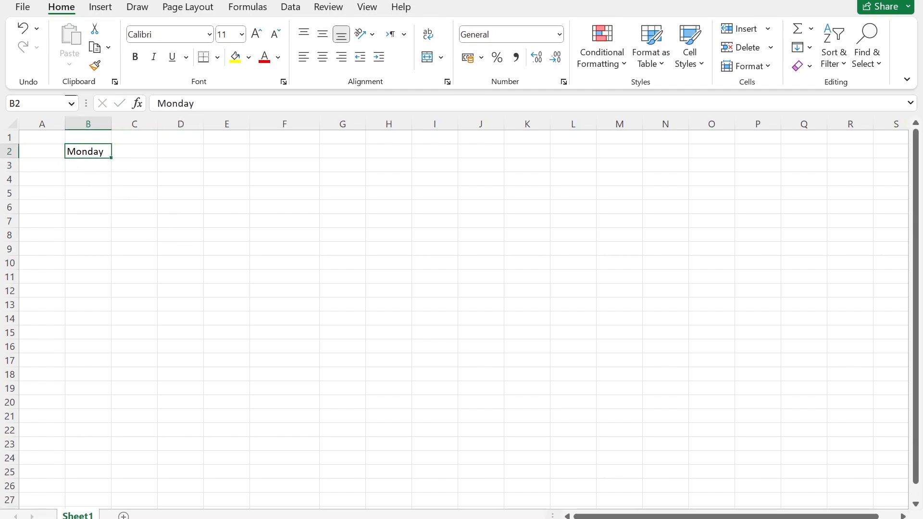
pyautogui.scroll(15, 455, 313)
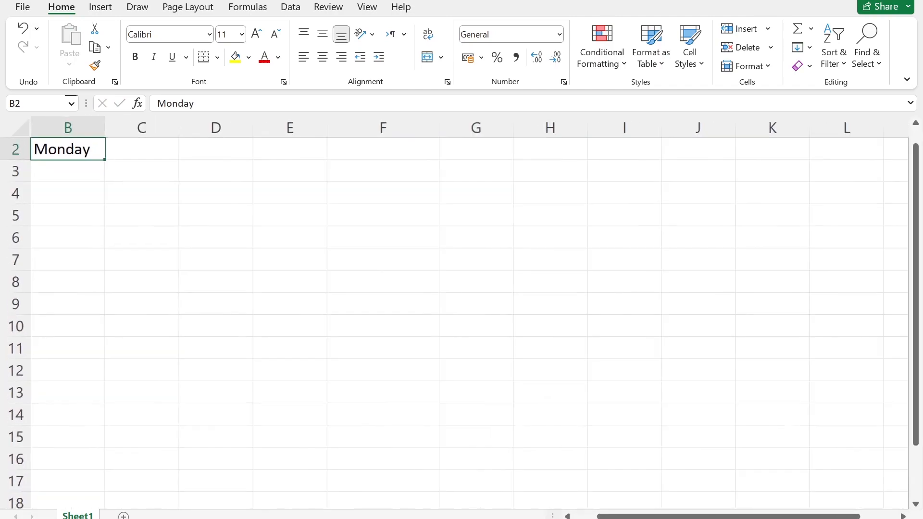
pyautogui.scroll(3, 454, 313)
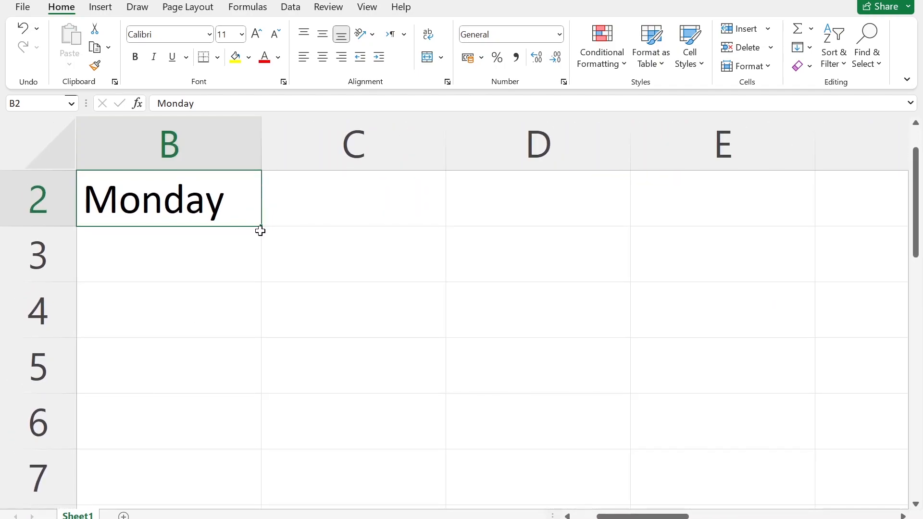
pyautogui.moveTo(260, 227); pyautogui.dragTo(229, 488)
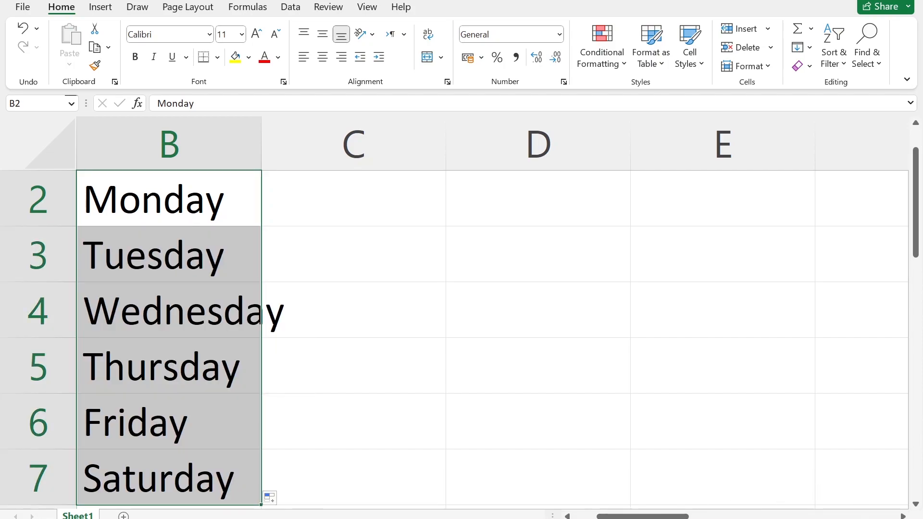
pyautogui.scroll(-15, 461, 313)
pyautogui.click(227, 311)
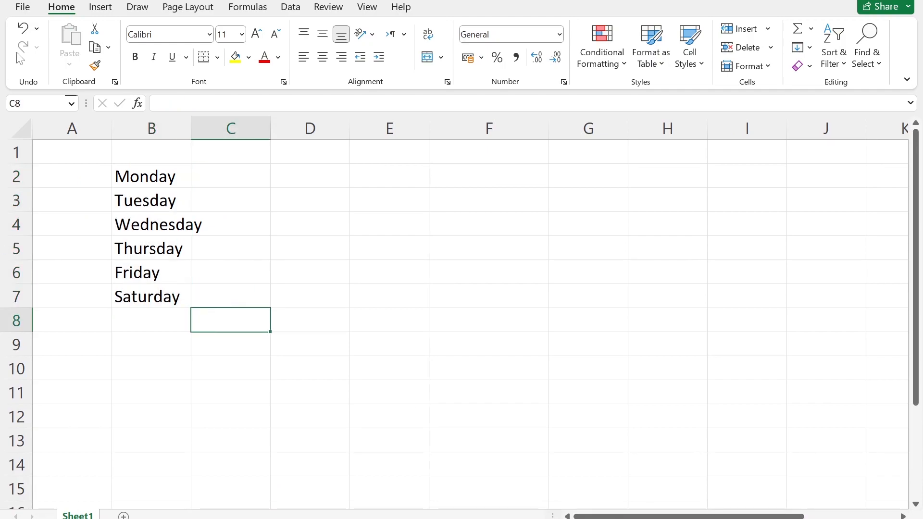
# AutoFit the width of column B to its longest weekday name
pyautogui.click(165, 224)
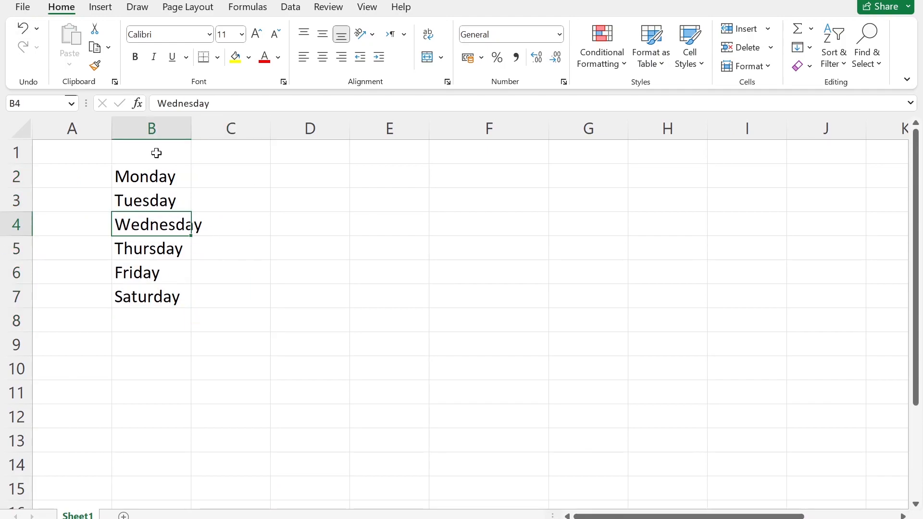
pyautogui.click(218, 231)
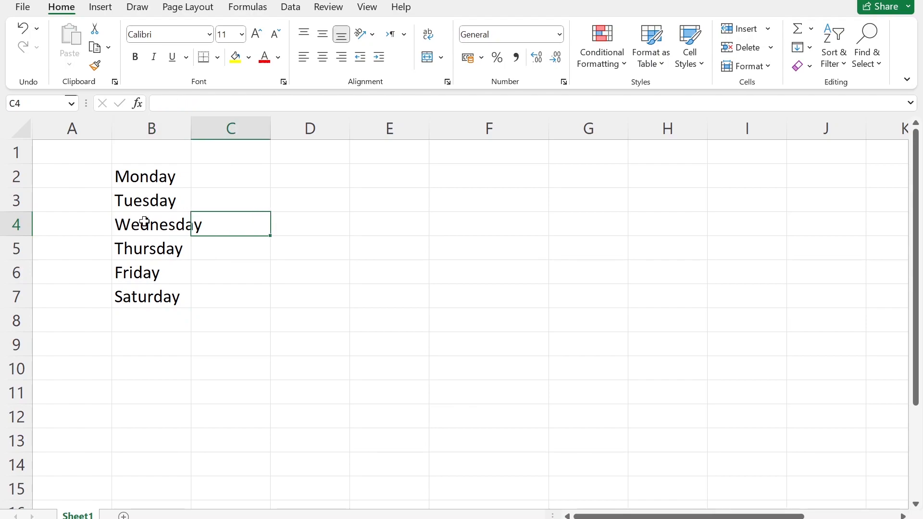
pyautogui.click(221, 268)
pyautogui.click(155, 225)
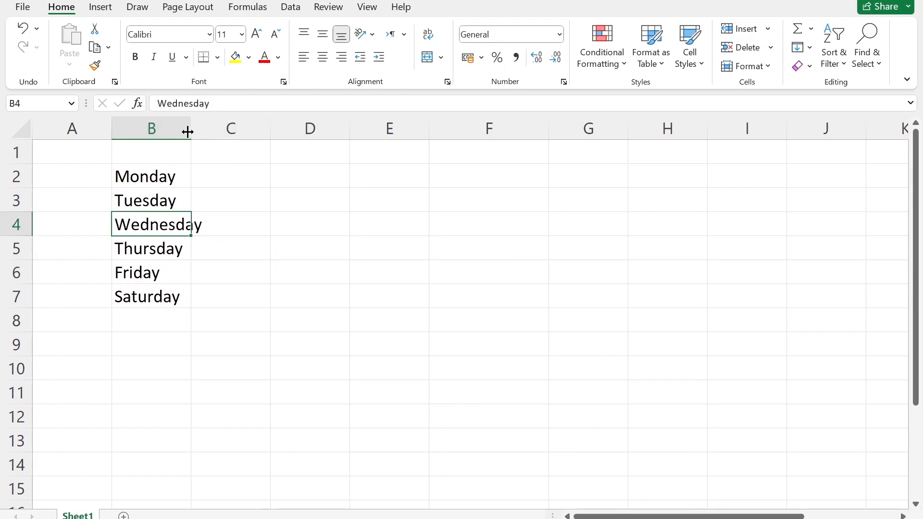
pyautogui.click(251, 228)
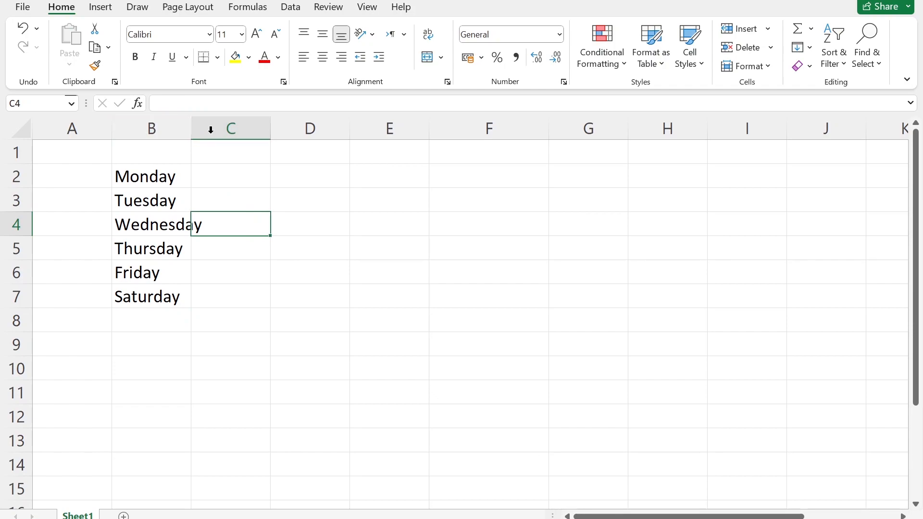
pyautogui.doubleClick(191, 132)
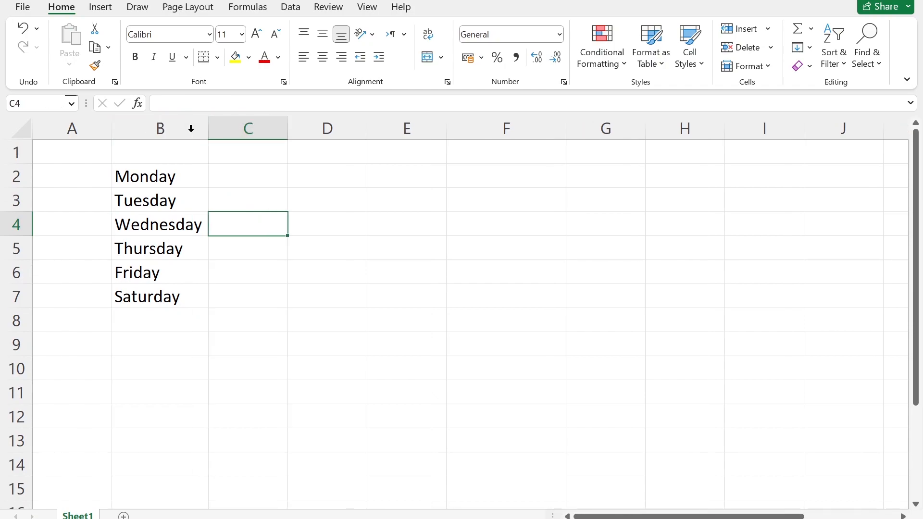
pyautogui.moveTo(206, 132)
pyautogui.mouseDown()
pyautogui.moveTo(333, 142)
pyautogui.moveTo(326, 128)
pyautogui.moveTo(214, 142)
pyautogui.mouseUp()
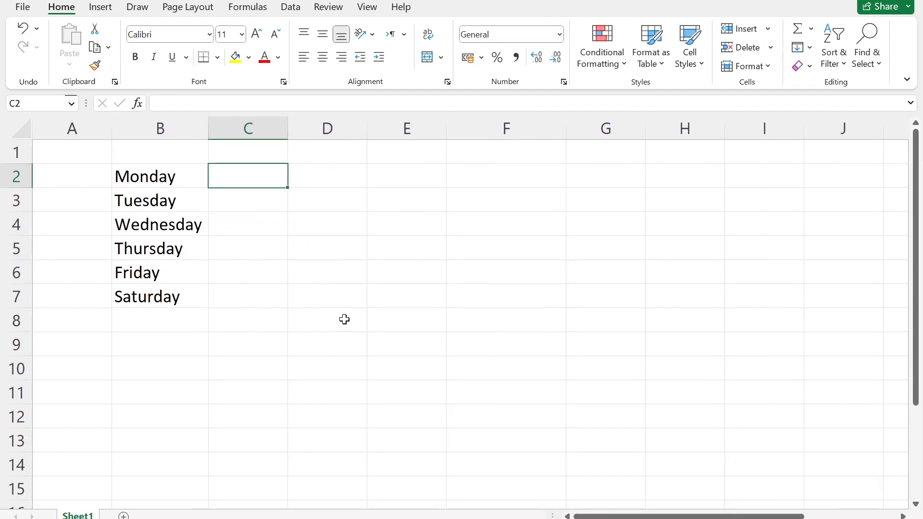
# Enter 1 in C2 and AutoFill that single value down to C7 beside the weekdays
pyautogui.write('1')
pyautogui.press('Return')
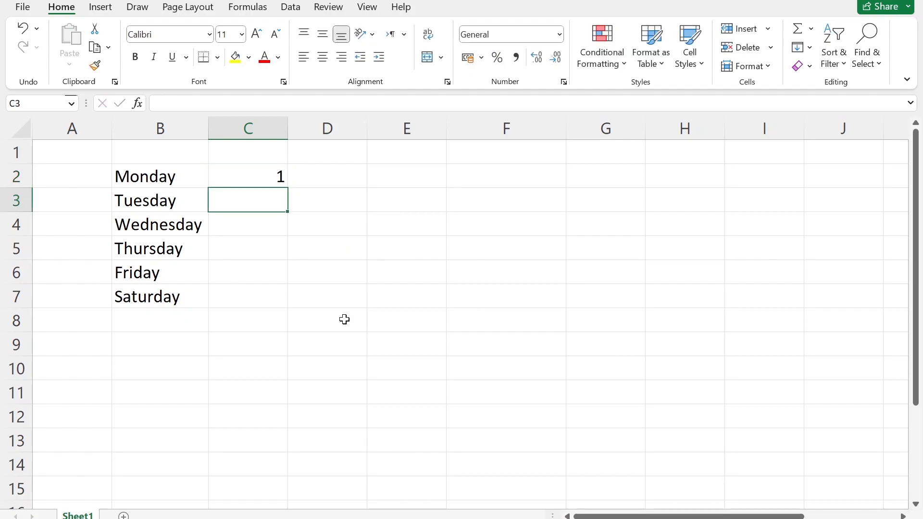
pyautogui.click(274, 180)
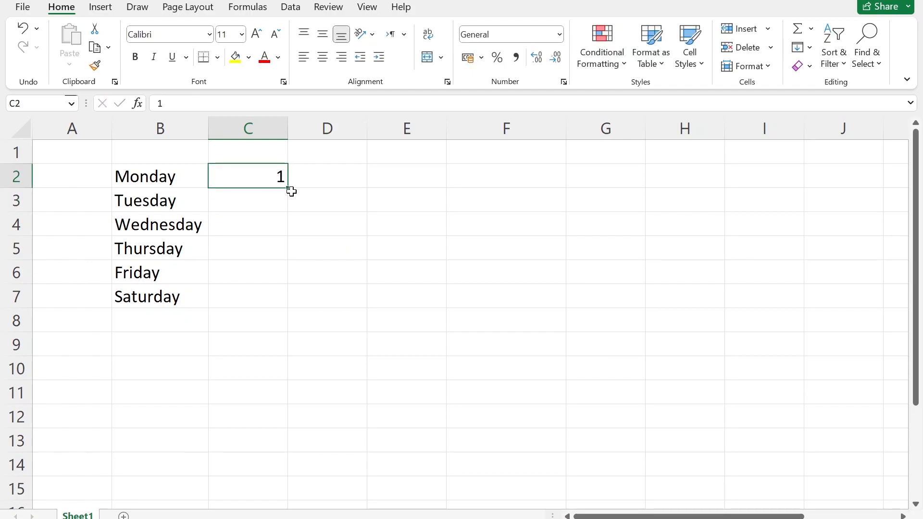
pyautogui.moveTo(291, 190); pyautogui.dragTo(294, 303)
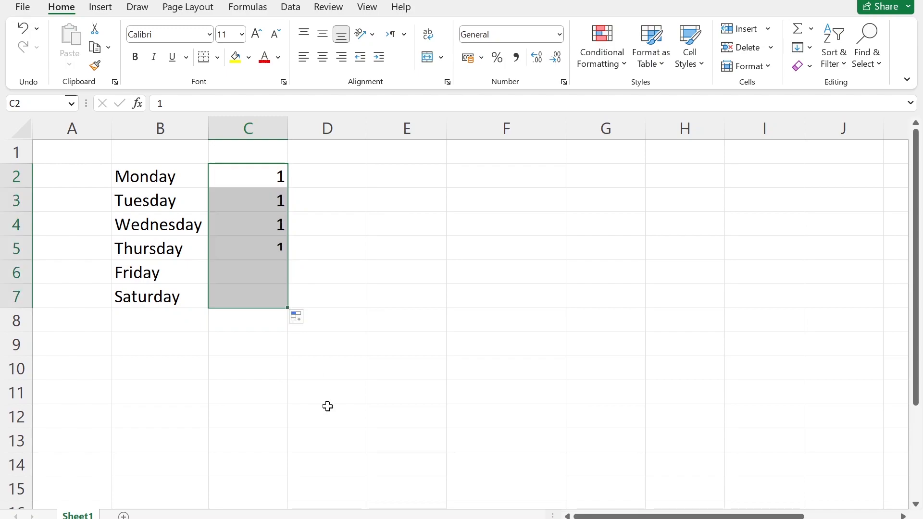
pyautogui.click(327, 440)
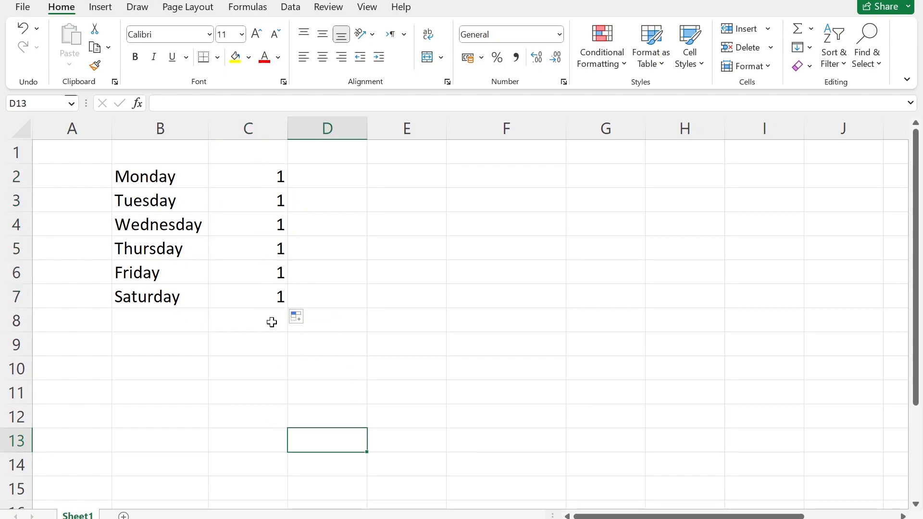
# Clear the contents of cells C2 through C7
pyautogui.click(272, 322)
pyautogui.moveTo(264, 294); pyautogui.dragTo(280, 179)
pyautogui.press('Delete')
# Enter 1 in C2 and 2 in C3, and AutoFill the number series down to C7
pyautogui.click(280, 179)
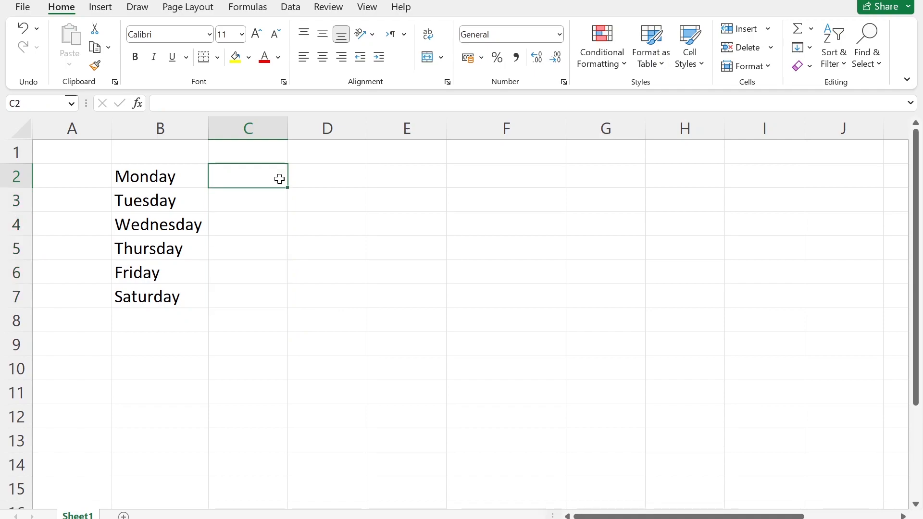
pyautogui.write('1')
pyautogui.press('Return')
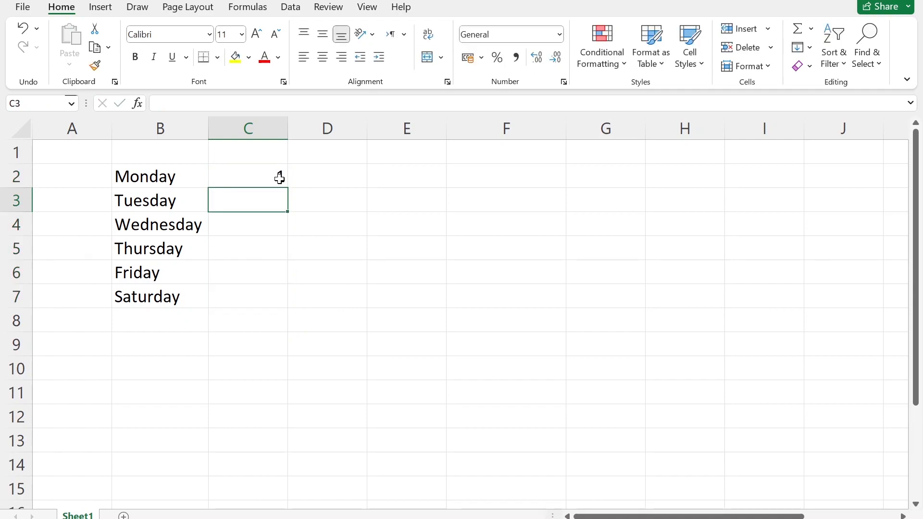
pyautogui.write('2')
pyautogui.press('Return')
pyautogui.moveTo(279, 179); pyautogui.dragTo(287, 308)
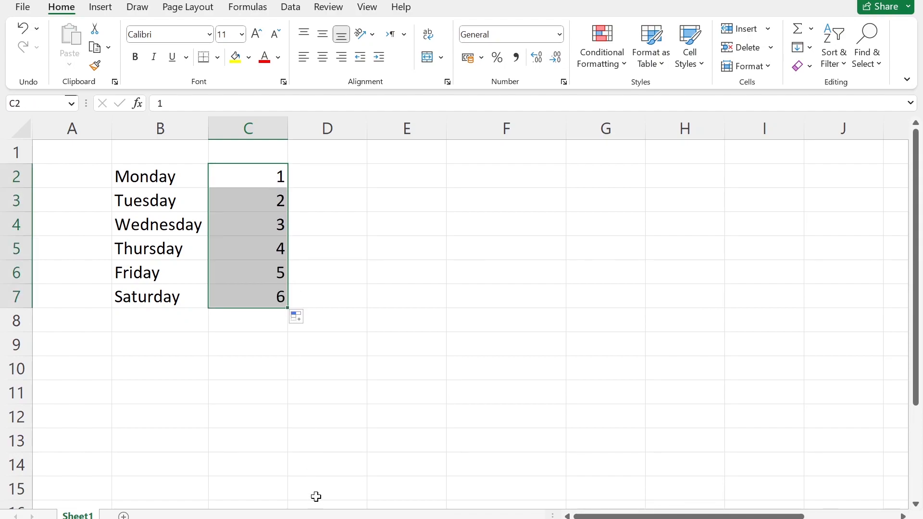
pyautogui.click(325, 437)
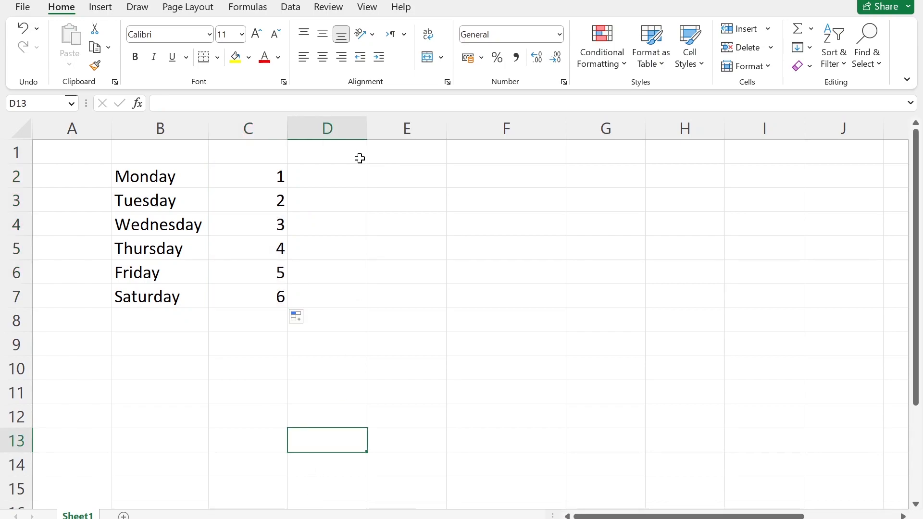
# Enter 1 in D2 and 5 in D3, and AutoFill the series in steps of four down to D7
pyautogui.click(352, 172)
pyautogui.write('1')
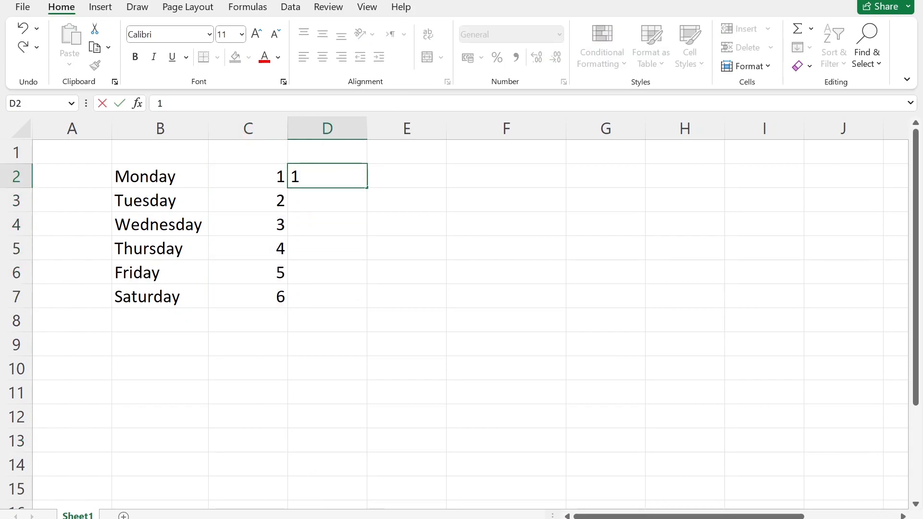
pyautogui.press('Return')
pyautogui.write('5')
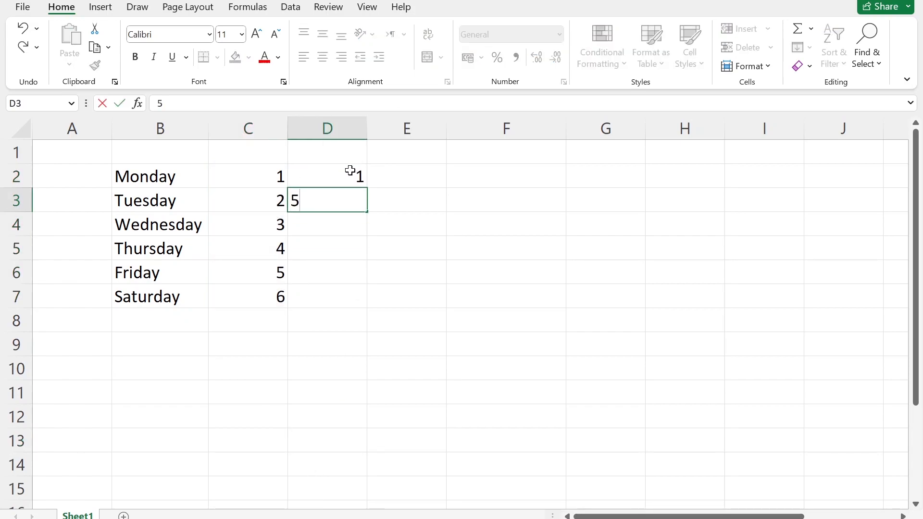
pyautogui.press('Return')
pyautogui.click(452, 264)
pyautogui.moveTo(334, 177); pyautogui.dragTo(361, 306)
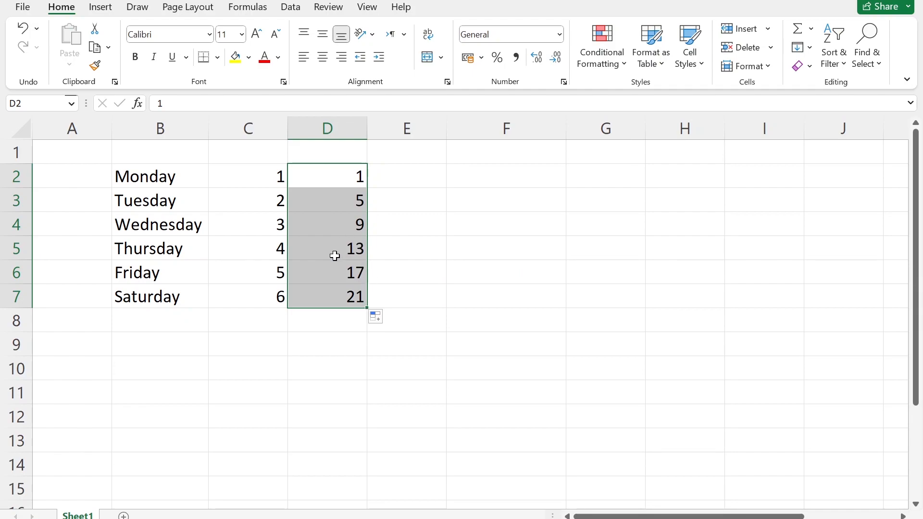
pyautogui.click(416, 235)
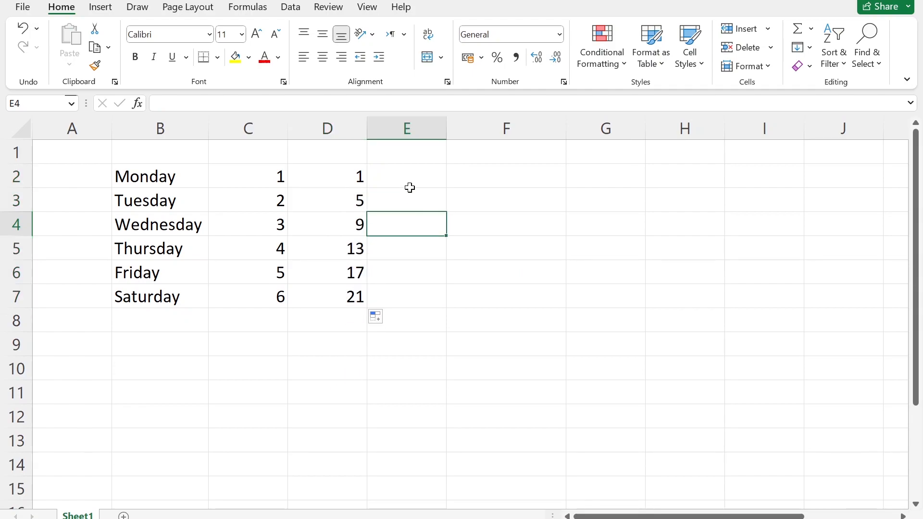
# Enter 1 in E2 and 3 in E3
pyautogui.click(410, 184)
pyautogui.write('1')
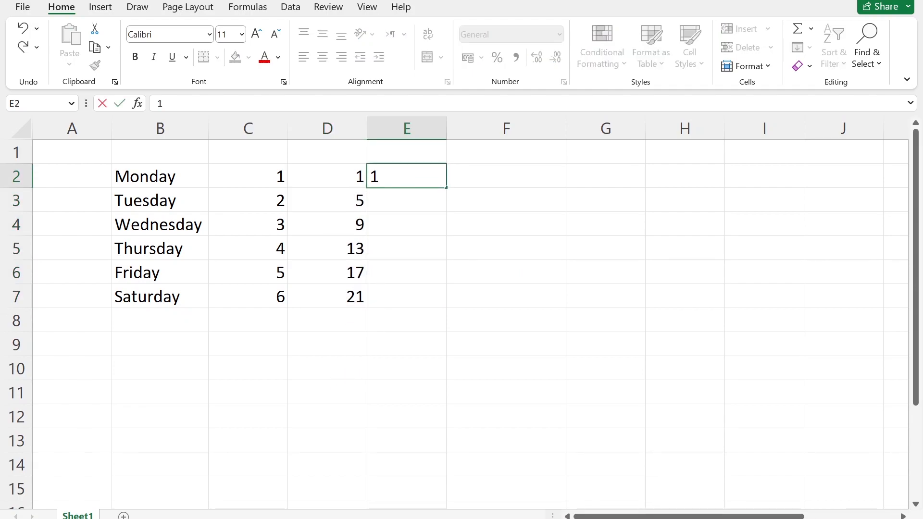
pyautogui.press('Return')
pyautogui.write('3')
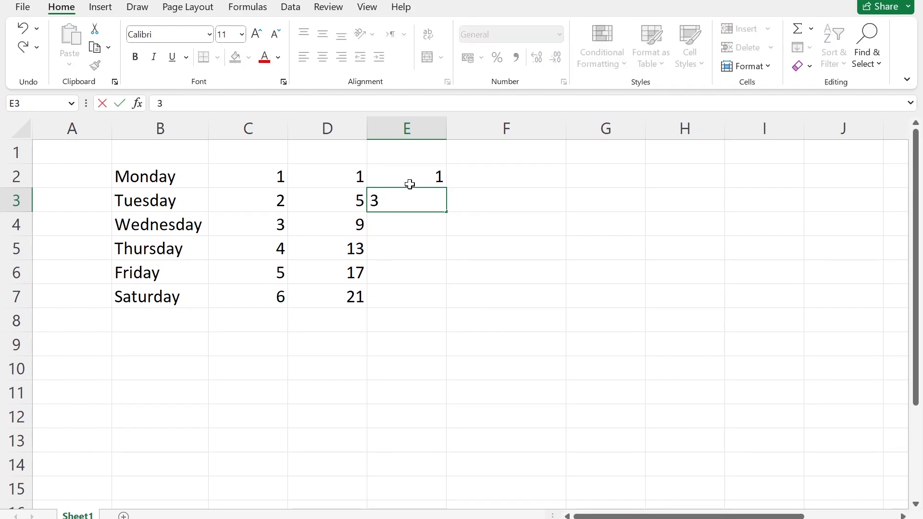
pyautogui.press('Return')
# Review the Quick Analysis options for E2:E3: formatting, charts, totals, tables and sparklines, without applying any
pyautogui.moveTo(409, 180); pyautogui.dragTo(410, 198)
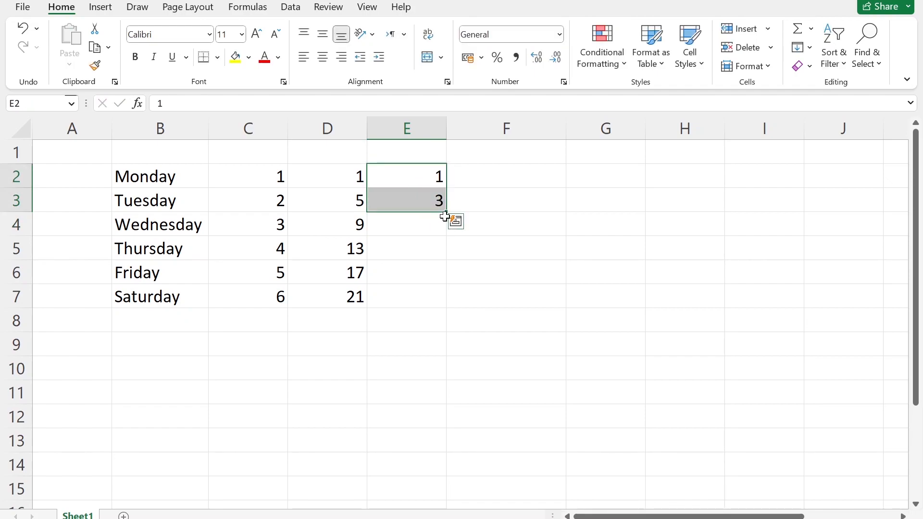
pyautogui.click(463, 228)
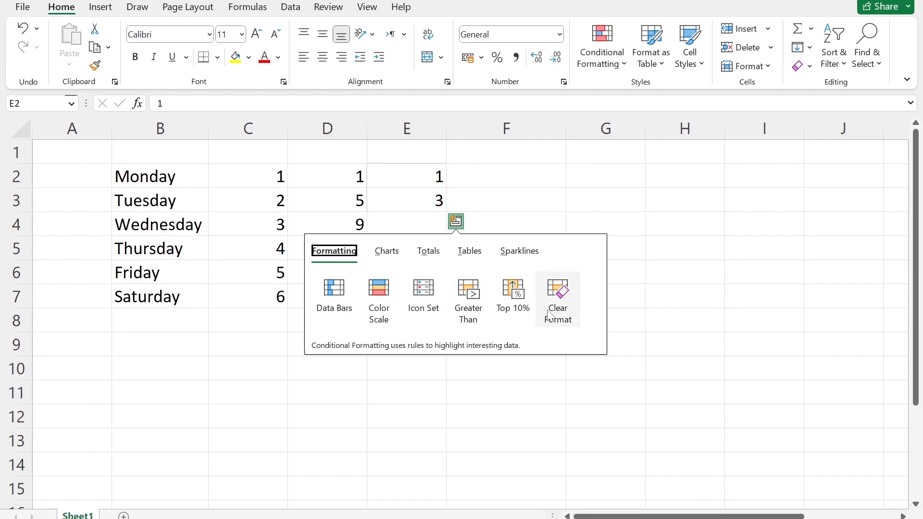
pyautogui.click(387, 251)
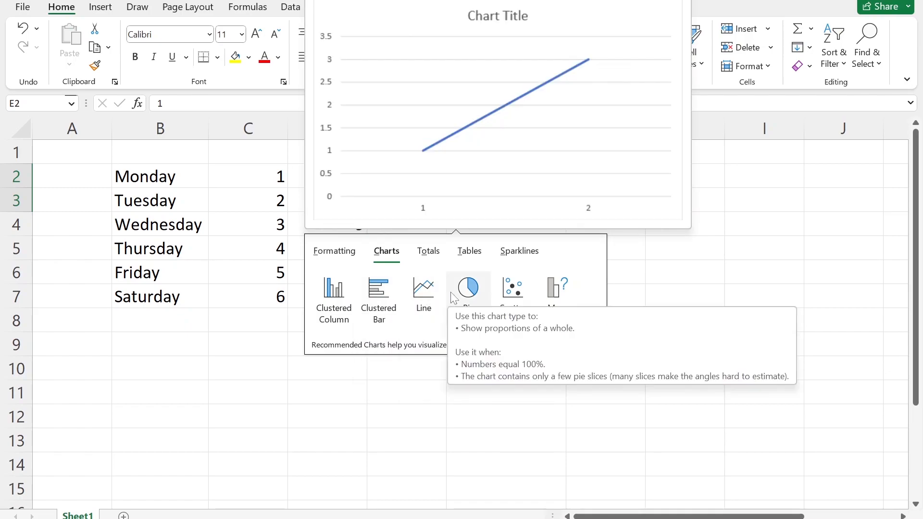
pyautogui.click(428, 251)
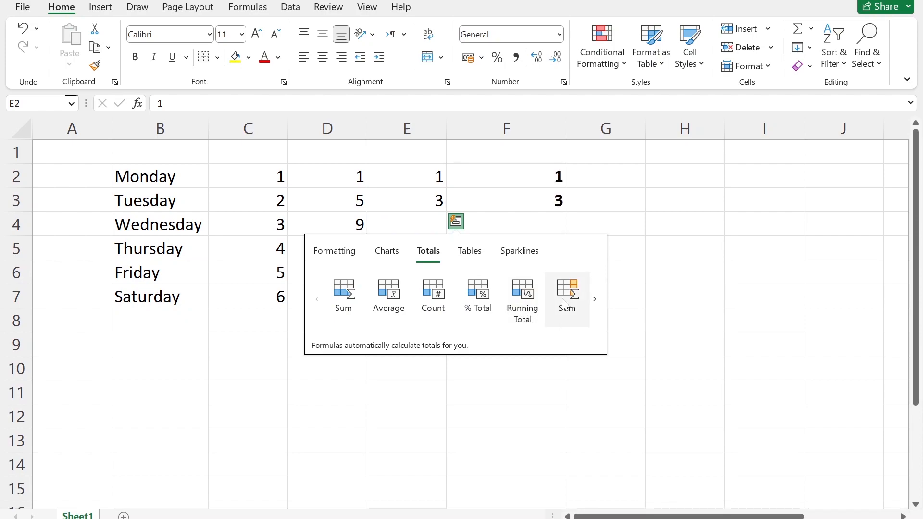
pyautogui.click(466, 260)
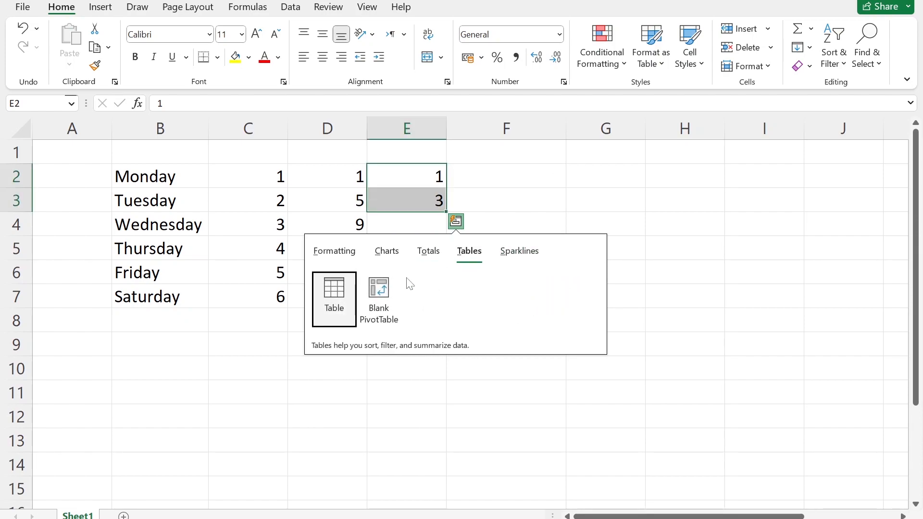
pyautogui.click(527, 251)
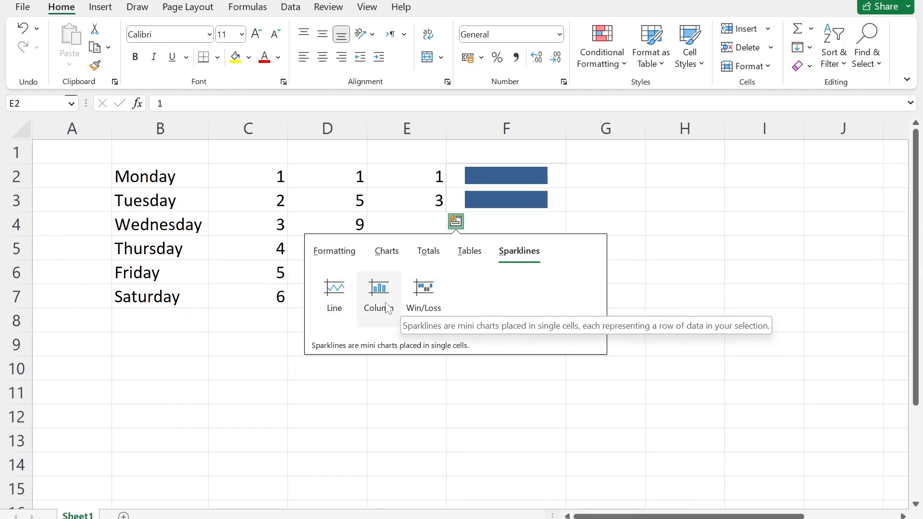
pyautogui.click(698, 299)
pyautogui.click(529, 311)
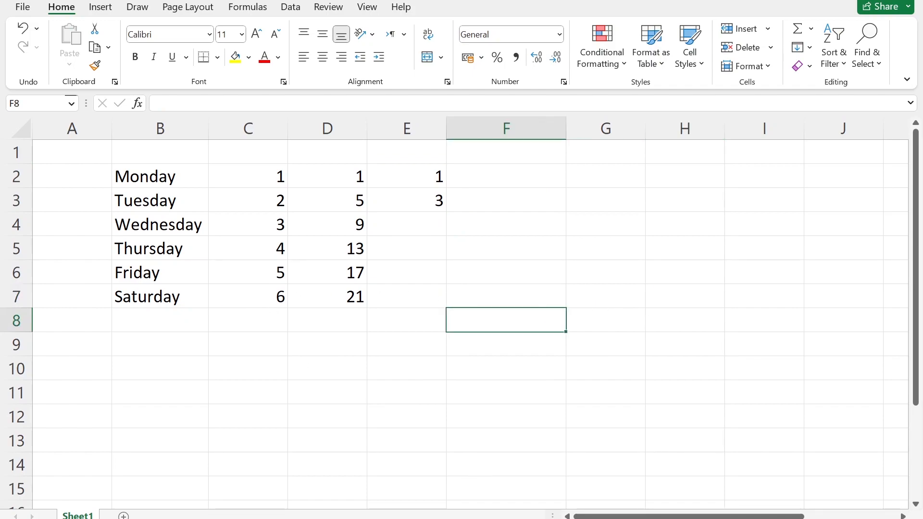
# Select the entire columns A through F one after another on the empty sheet
pyautogui.click(96, 128)
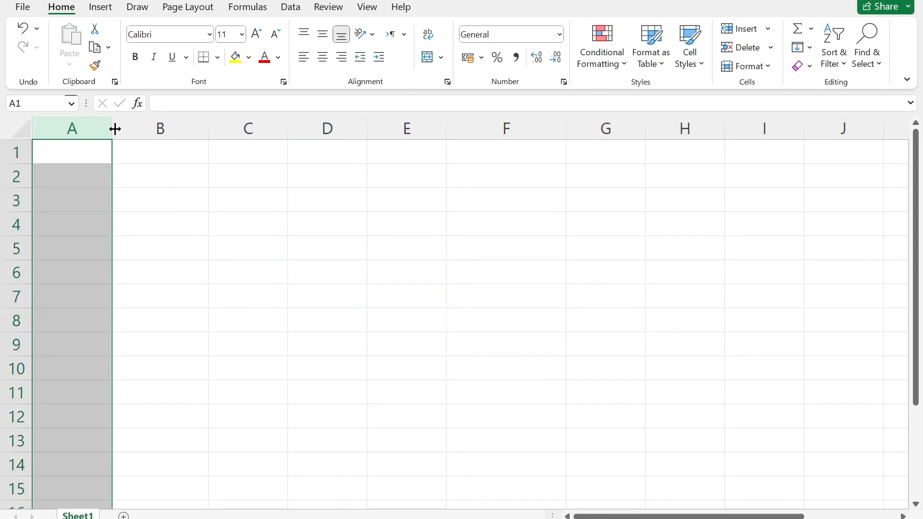
pyautogui.click(183, 128)
pyautogui.click(269, 128)
pyautogui.click(346, 128)
pyautogui.click(385, 127)
pyautogui.click(490, 126)
pyautogui.click(243, 291)
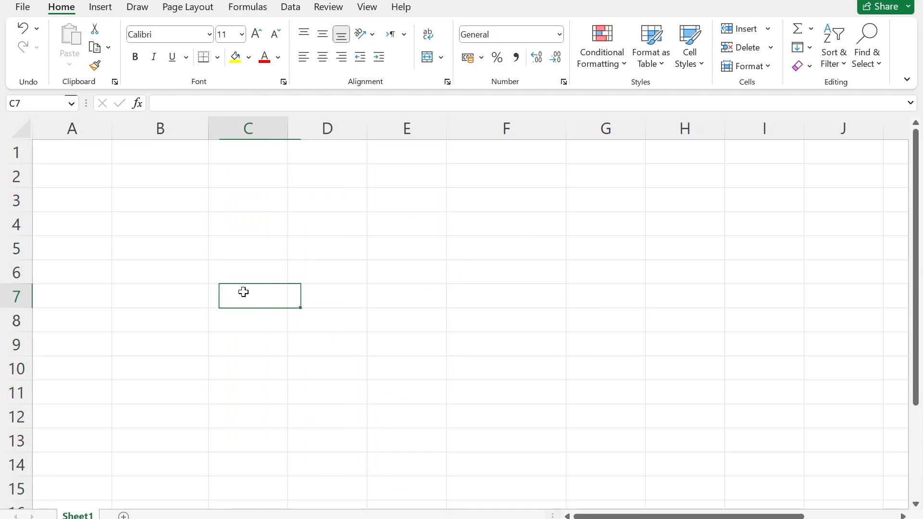
# Jump from B5 to the sheet's last column and select that entire column
pyautogui.click(89, 135)
pyautogui.click(180, 241)
pyautogui.hotkey('ctrl', 'Right')
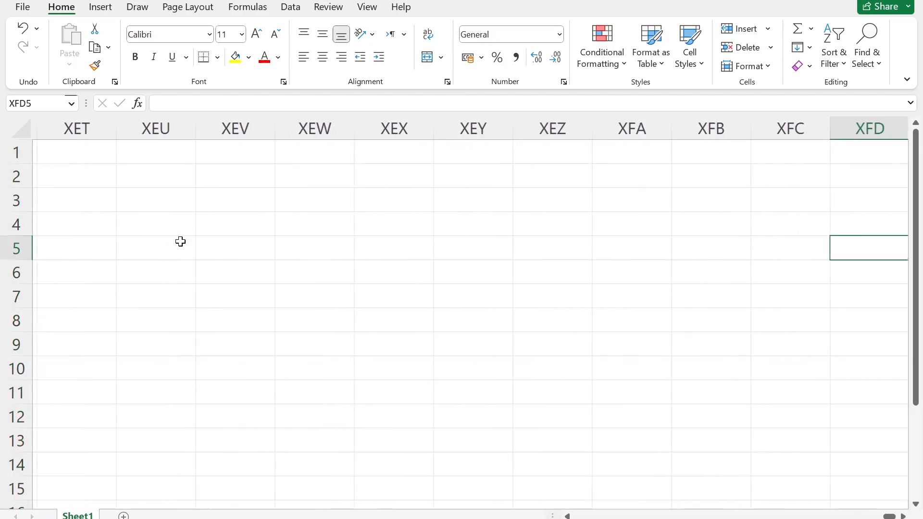
pyautogui.click(878, 130)
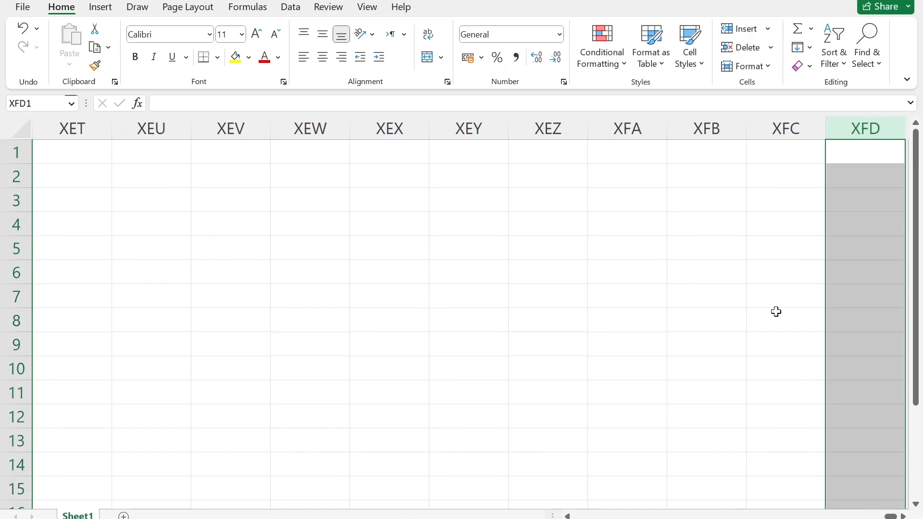
pyautogui.click(776, 312)
# Select the entire rows 1 through 4 one after another
pyautogui.click(15, 152)
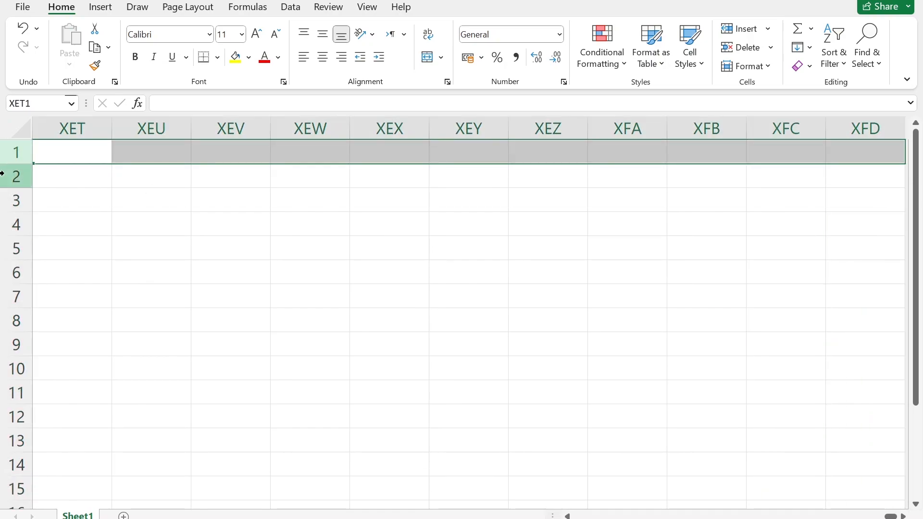
pyautogui.click(16, 176)
pyautogui.click(15, 200)
pyautogui.click(15, 225)
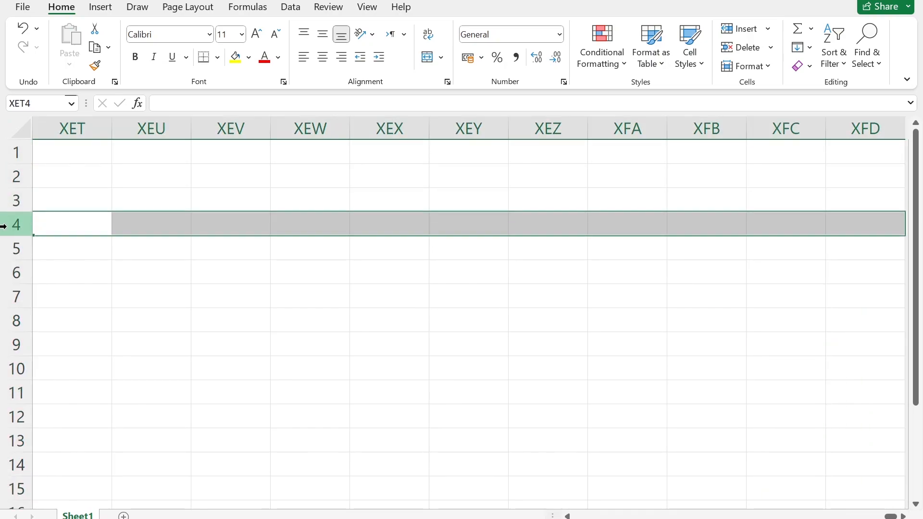
pyautogui.click(130, 256)
# Select row 1 and jump from it to the last row of the sheet
pyautogui.click(26, 165)
pyautogui.click(19, 152)
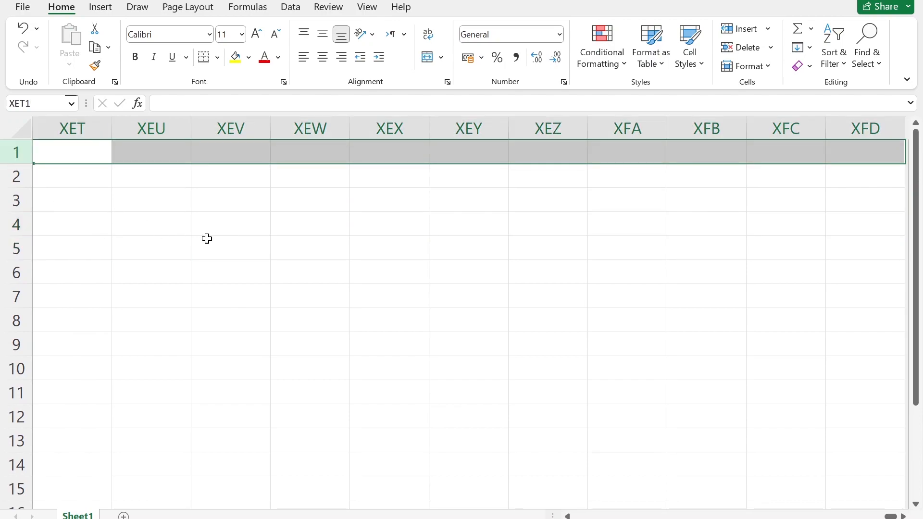
pyautogui.hotkey('ctrl', 'Down')
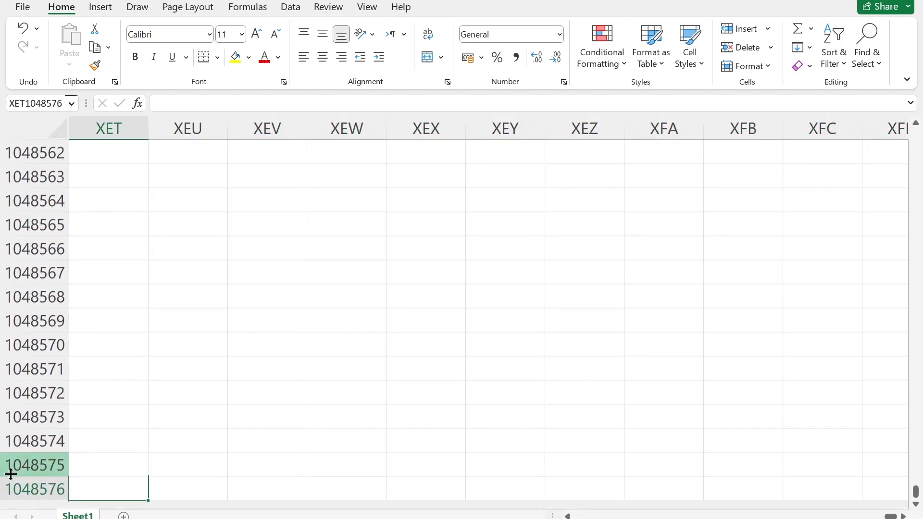
# Select the sheet's last row and the very last cell at its end
pyautogui.click(12, 490)
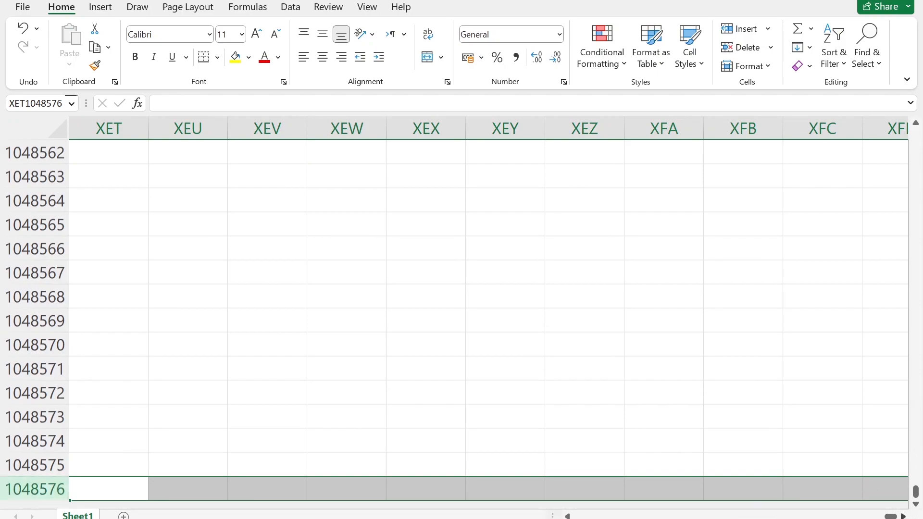
pyautogui.click(904, 516)
pyautogui.click(805, 495)
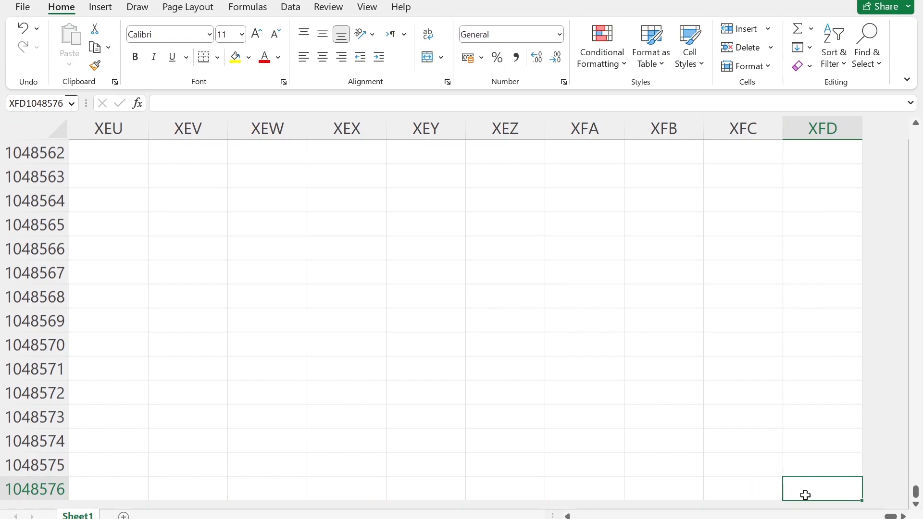
# Jump from the sheet's last cell back to the first column and up to the first rows
pyautogui.hotkey('ctrl', 'Left')
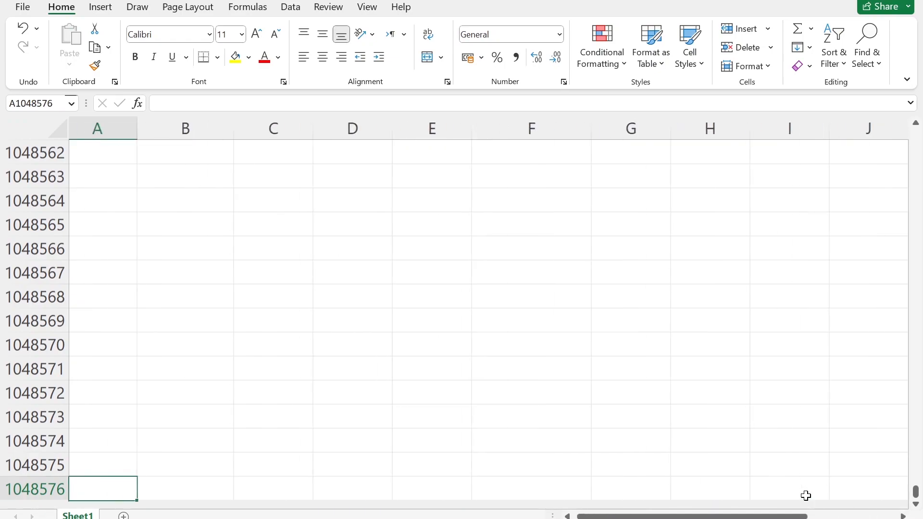
pyautogui.hotkey('ctrl', 'Up')
pyautogui.click(376, 340)
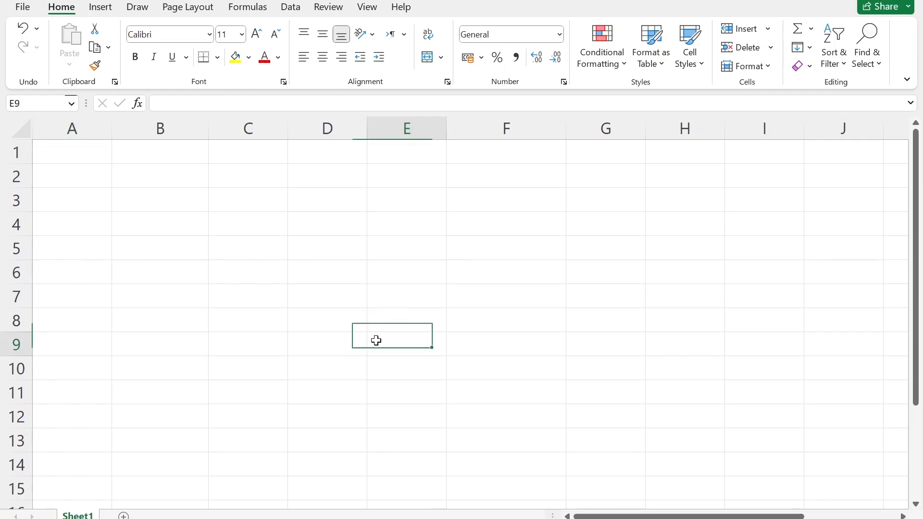
# Enter "text" in cell B3 and reselect the cell to check its content
pyautogui.click(174, 195)
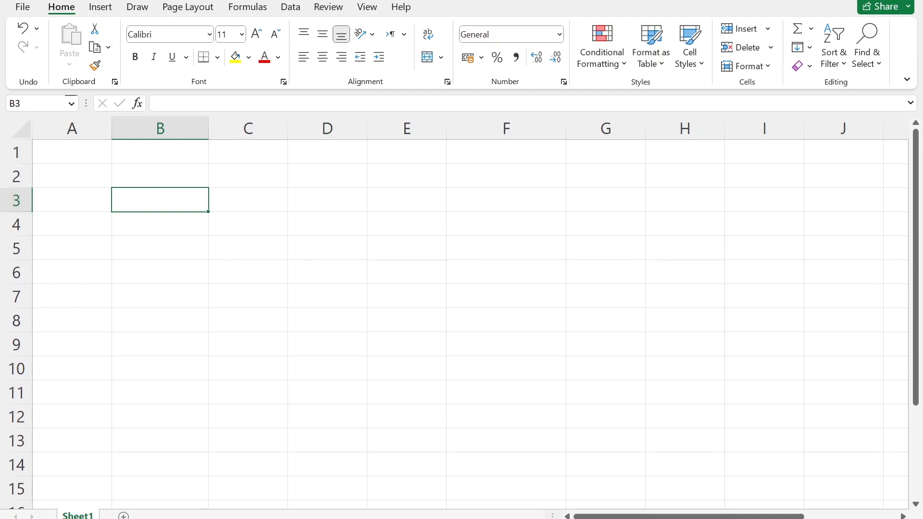
pyautogui.click(231, 311)
pyautogui.click(158, 192)
pyautogui.write('text')
pyautogui.press('Return')
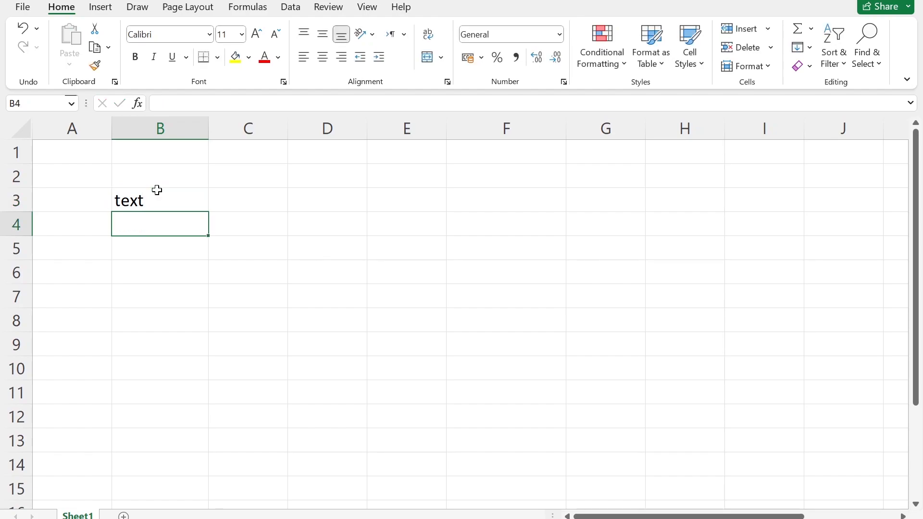
pyautogui.click(165, 200)
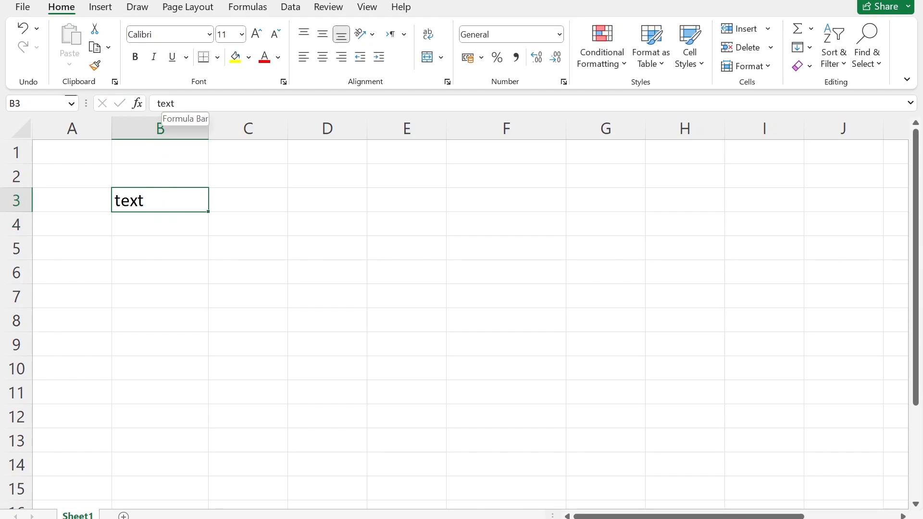
pyautogui.click(301, 336)
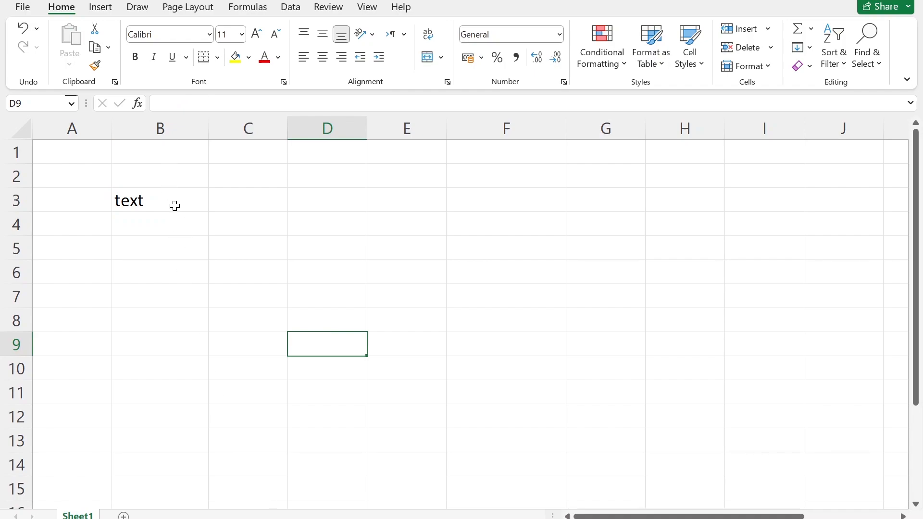
# Enter "test" in cell C3
pyautogui.click(309, 245)
pyautogui.click(251, 201)
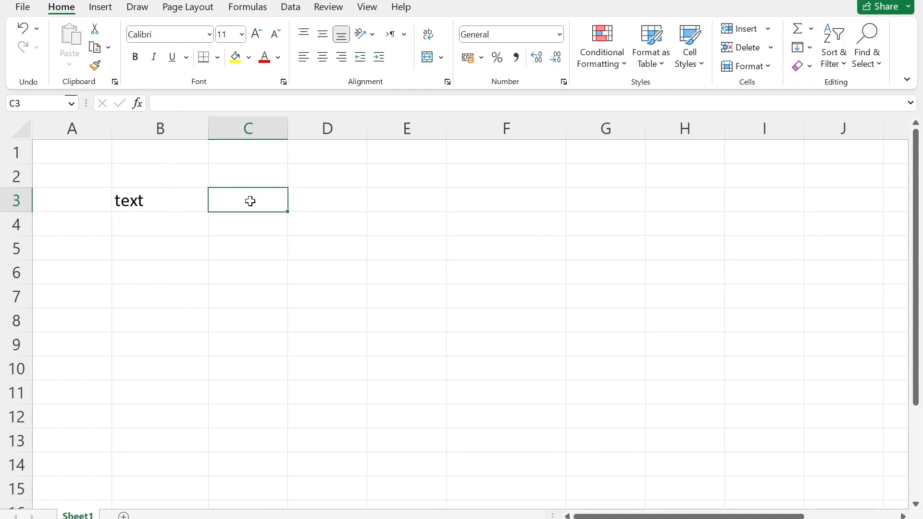
pyautogui.write('test')
pyautogui.press('Return')
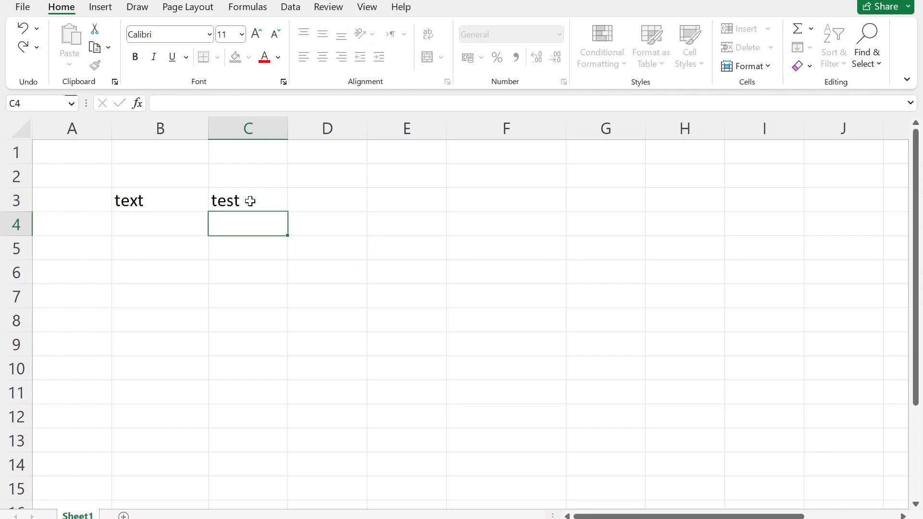
# Insert a blank column between columns B and C
pyautogui.click(237, 335)
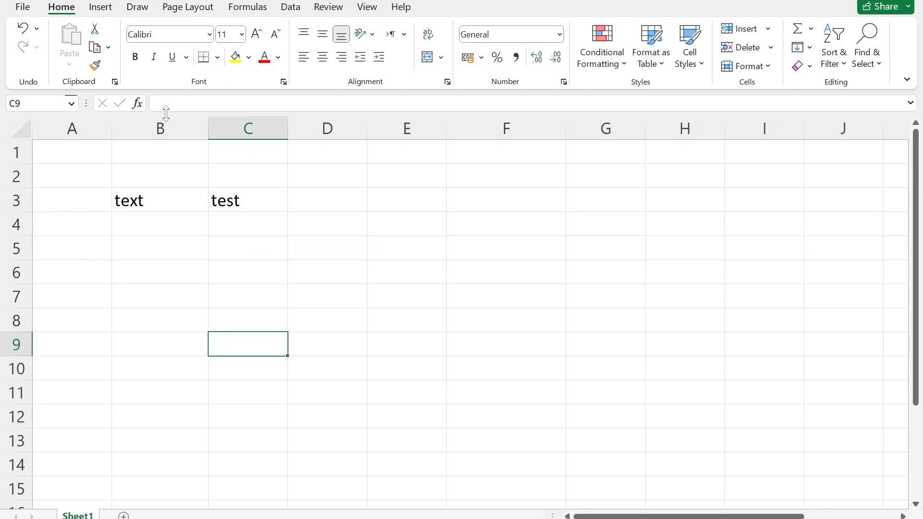
pyautogui.click(163, 127)
pyautogui.click(235, 125)
pyautogui.click(179, 123)
pyautogui.click(247, 128)
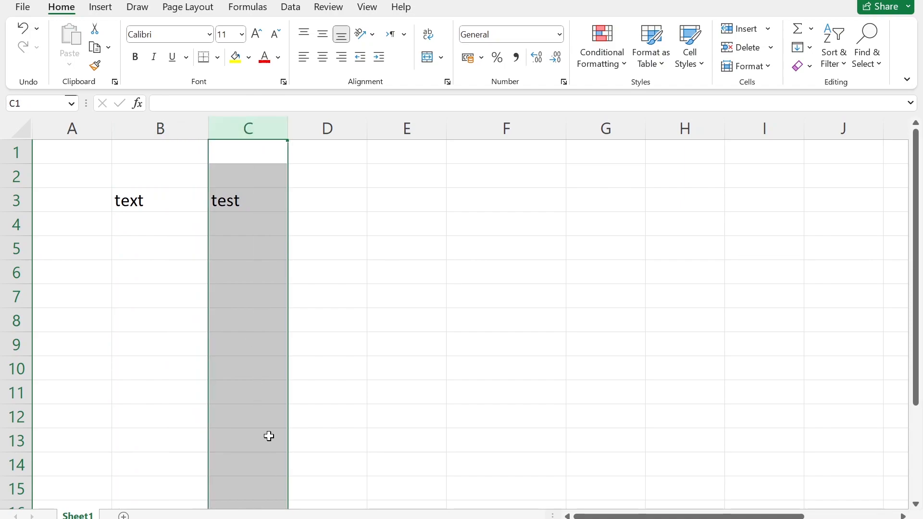
pyautogui.rightClick(244, 134)
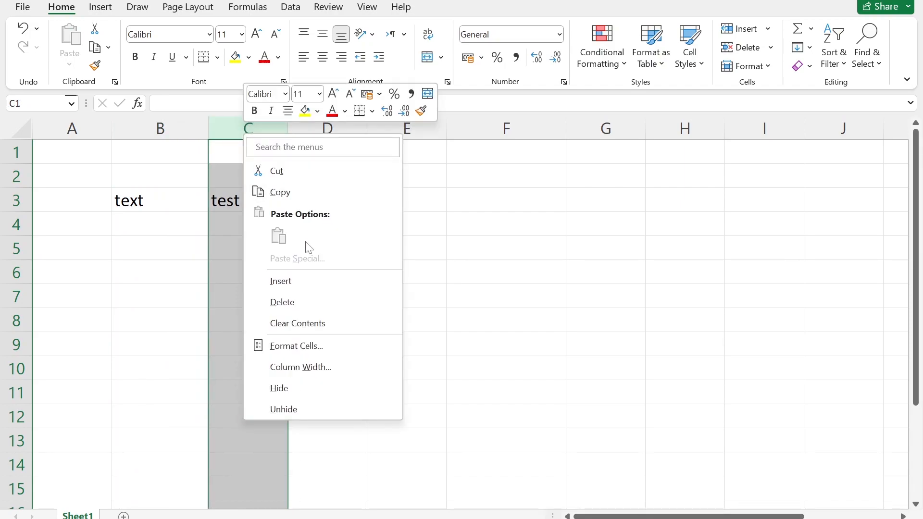
pyautogui.click(306, 292)
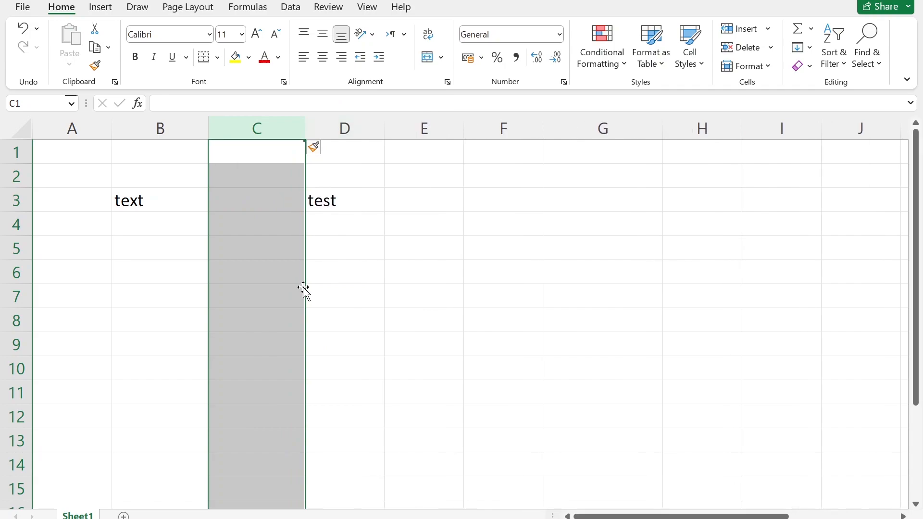
pyautogui.click(342, 288)
# Examine columns A through D around the inserted column by selecting whole columns and cells in C and D
pyautogui.click(101, 128)
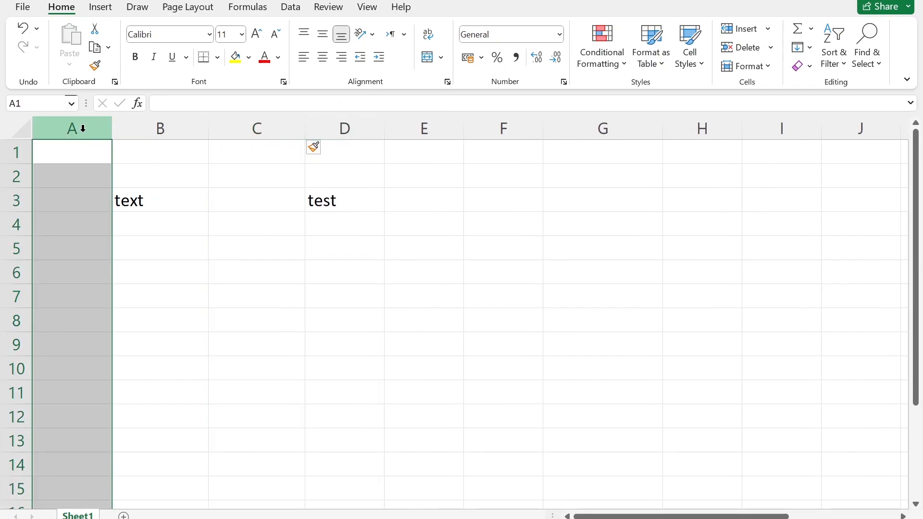
pyautogui.click(197, 127)
pyautogui.click(255, 128)
pyautogui.click(255, 169)
pyautogui.moveTo(255, 156); pyautogui.dragTo(253, 330)
pyautogui.click(254, 343)
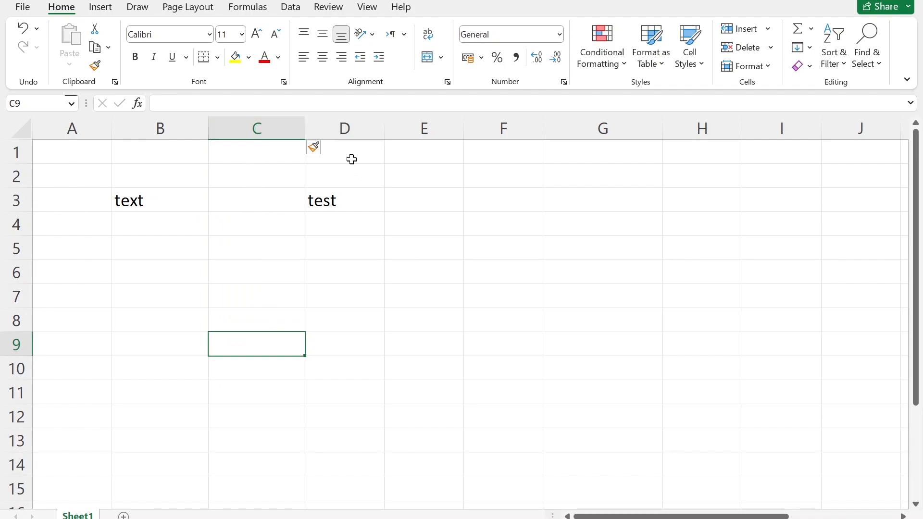
pyautogui.moveTo(351, 161); pyautogui.dragTo(362, 270)
pyautogui.click(336, 296)
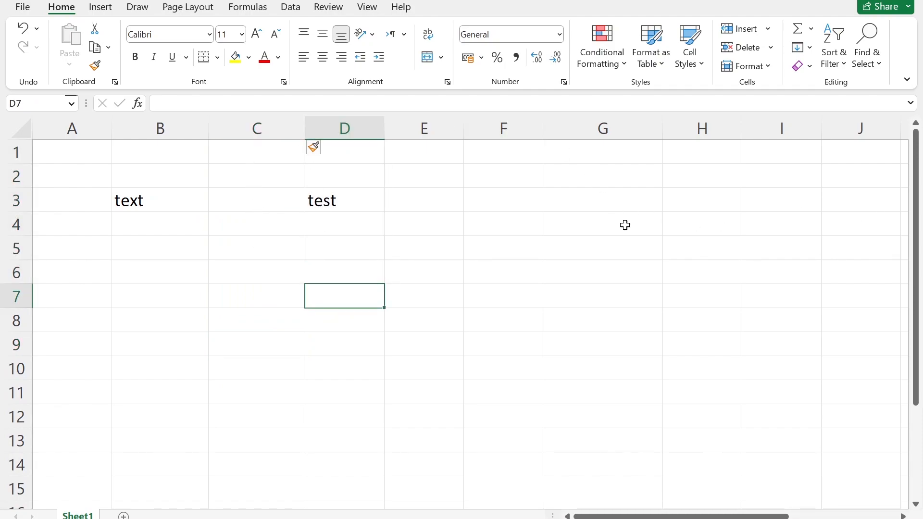
pyautogui.click(446, 217)
# Delete the blank column C
pyautogui.click(236, 123)
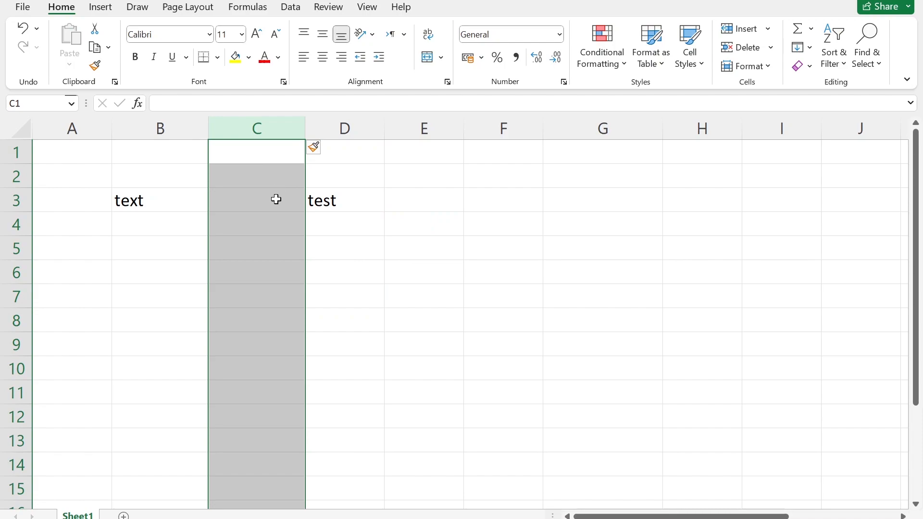
pyautogui.rightClick(251, 131)
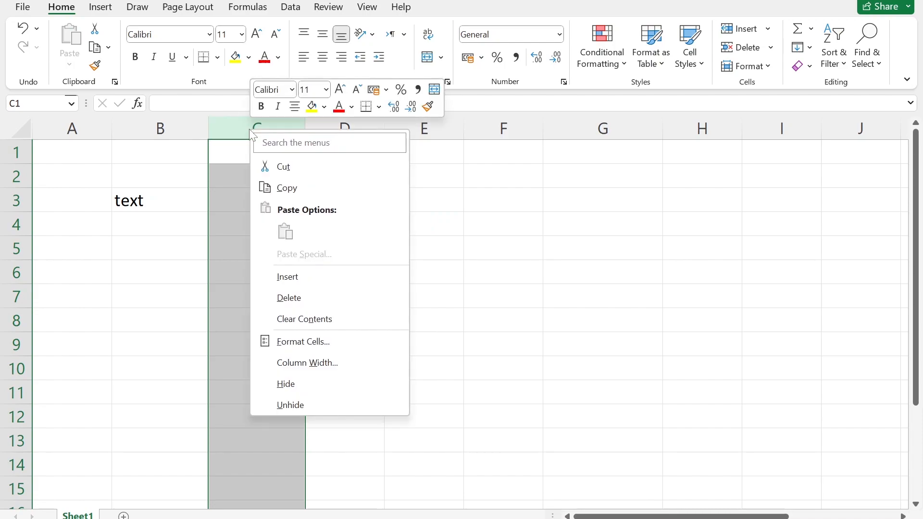
pyautogui.click(290, 298)
pyautogui.click(163, 266)
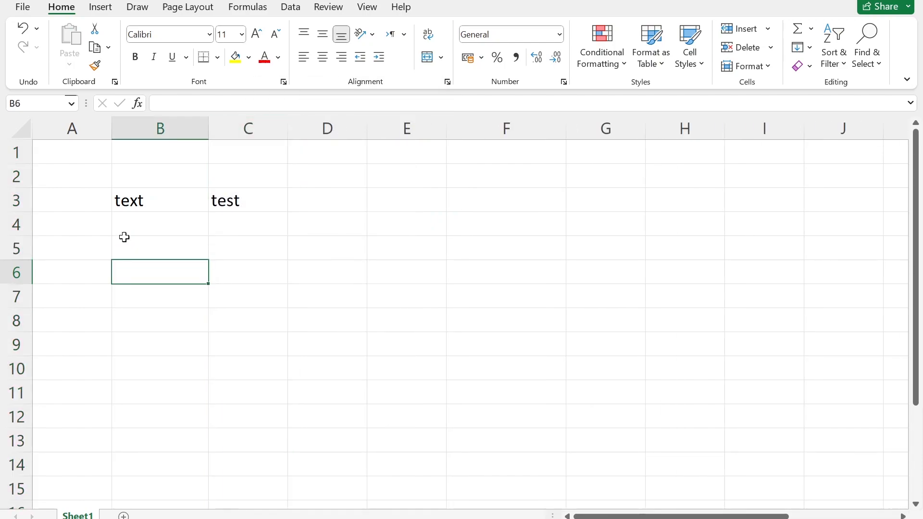
# Enter "test" in cell B4
pyautogui.click(144, 228)
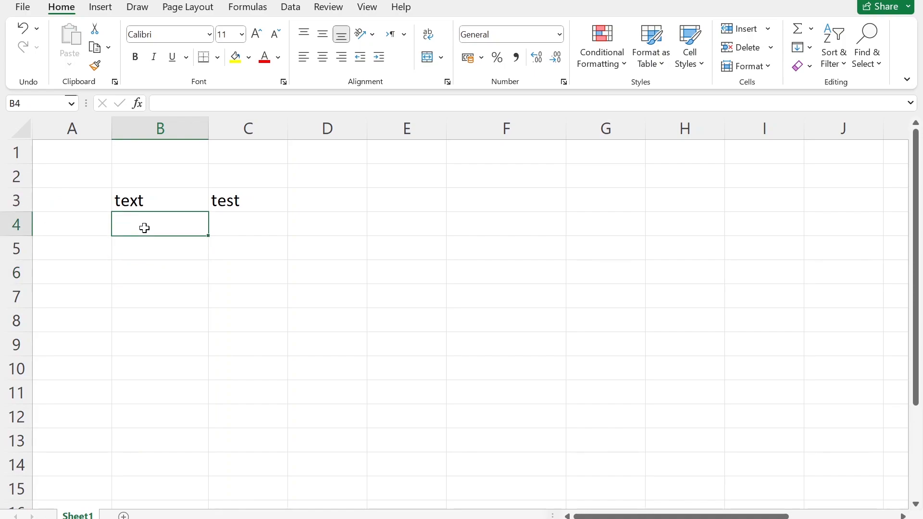
pyautogui.write('test')
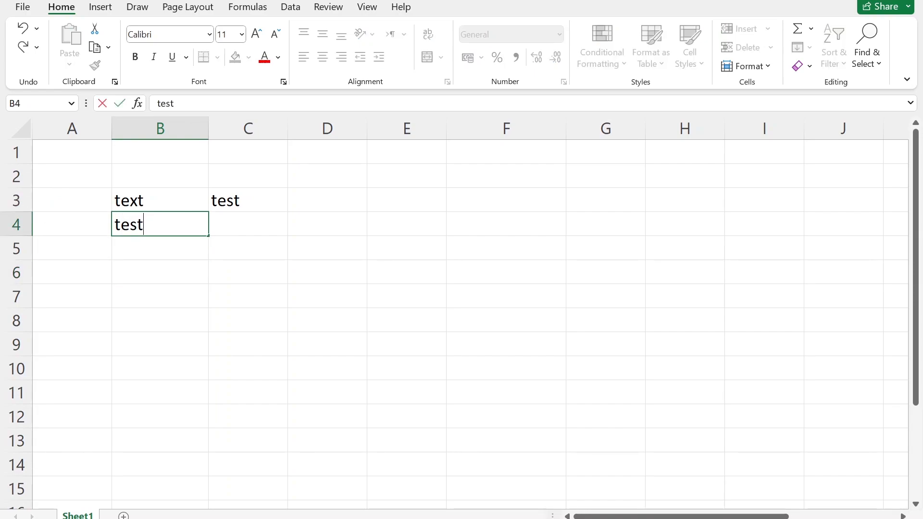
pyautogui.press('Return')
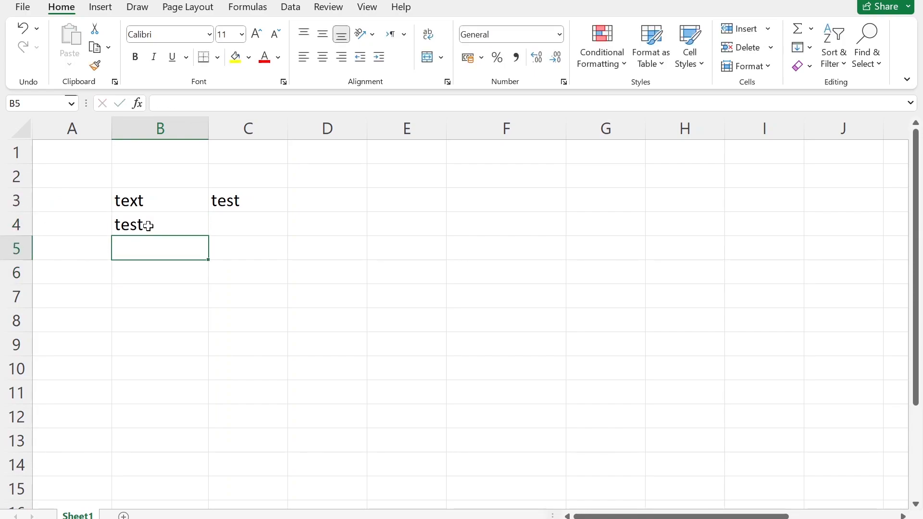
# Insert a blank row above row 4
pyautogui.click(3, 220)
pyautogui.rightClick(2, 221)
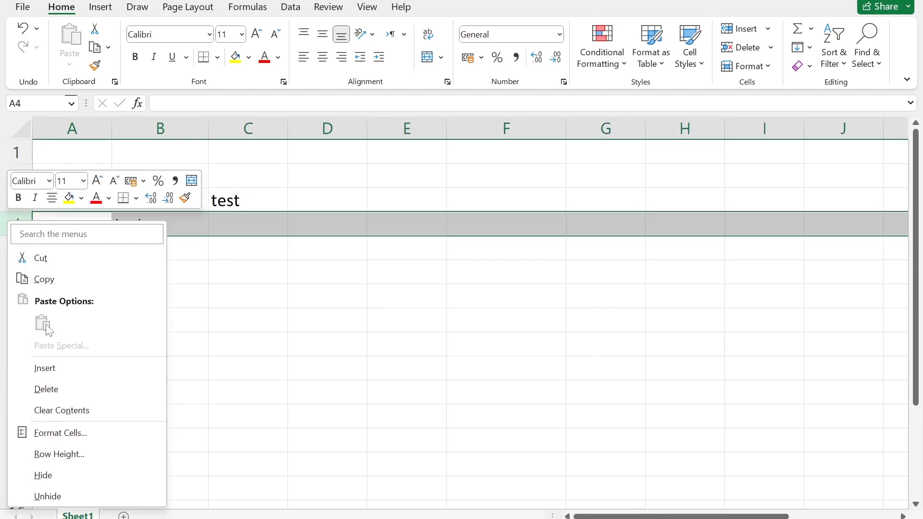
pyautogui.click(61, 371)
pyautogui.click(351, 360)
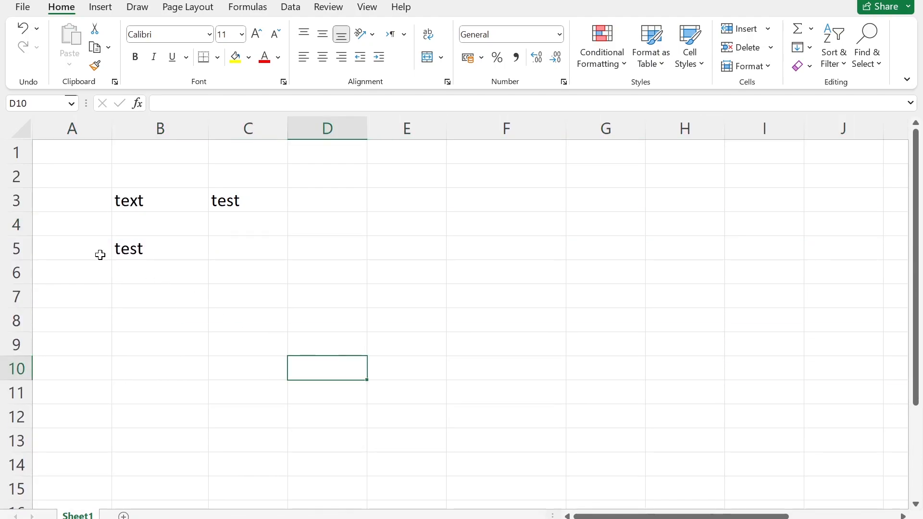
# Delete the blank row 4
pyautogui.click(6, 224)
pyautogui.click(201, 349)
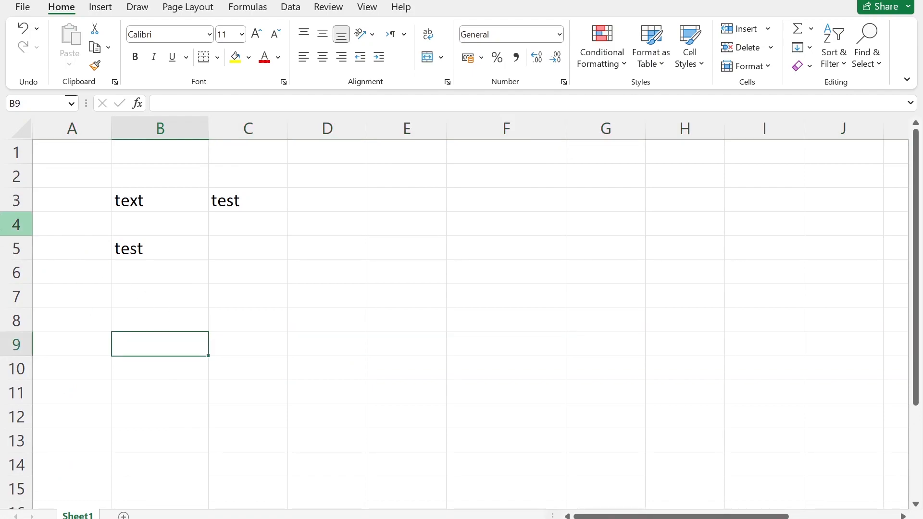
pyautogui.click(2, 224)
pyautogui.rightClick(2, 224)
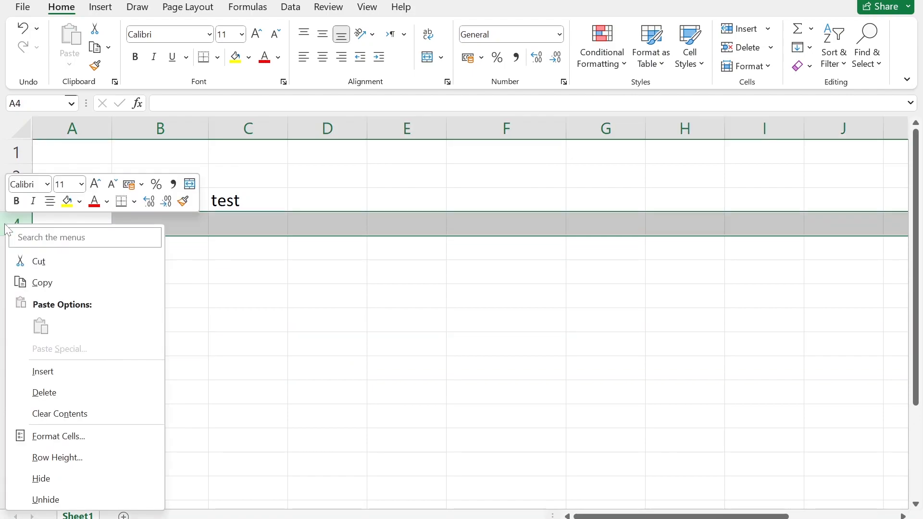
pyautogui.click(68, 395)
pyautogui.click(386, 399)
pyautogui.click(326, 416)
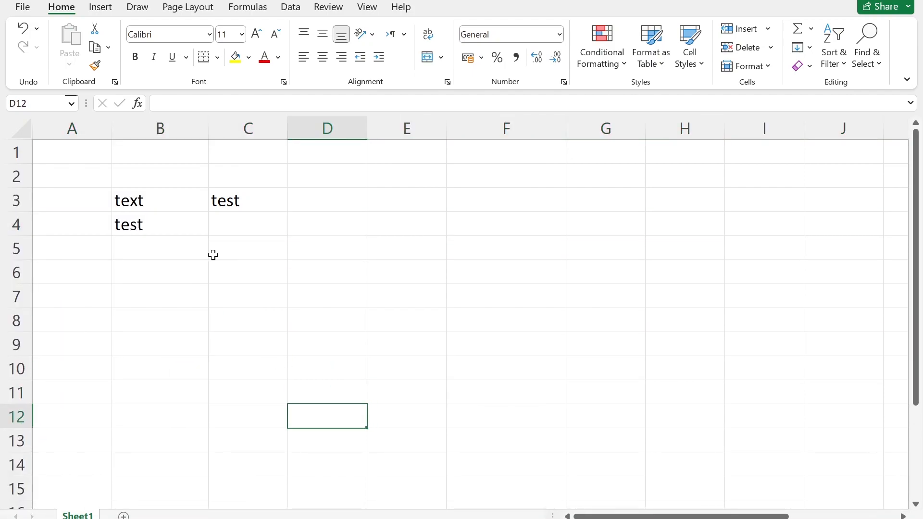
# Set the width of column B to 20
pyautogui.click(161, 128)
pyautogui.rightClick(162, 126)
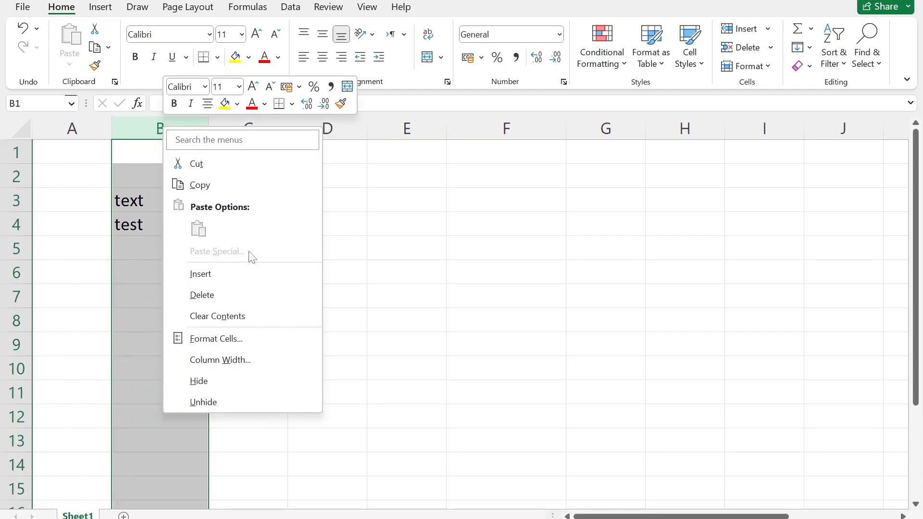
pyautogui.click(233, 366)
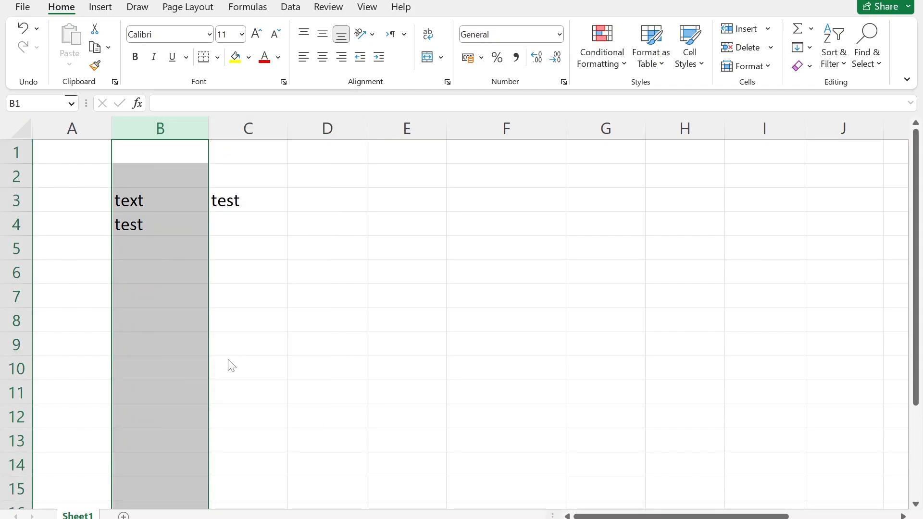
pyautogui.moveTo(210, 354); pyautogui.dragTo(392, 252)
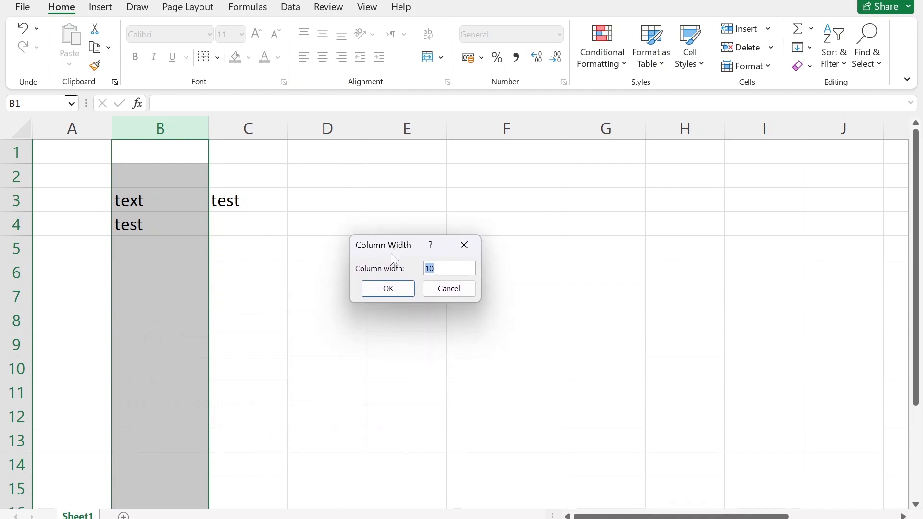
pyautogui.write('20')
pyautogui.press('Return')
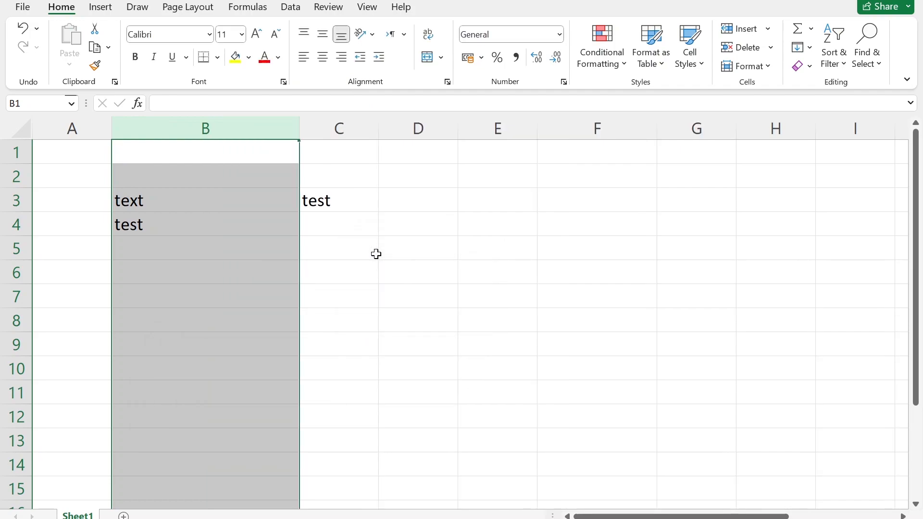
pyautogui.click(386, 254)
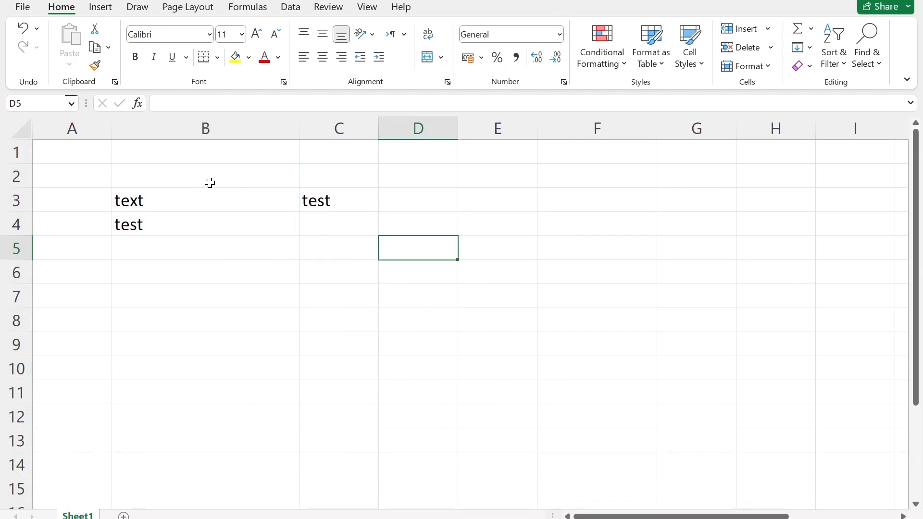
# Set the height of row 3 to 20
pyautogui.click(19, 195)
pyautogui.rightClick(21, 194)
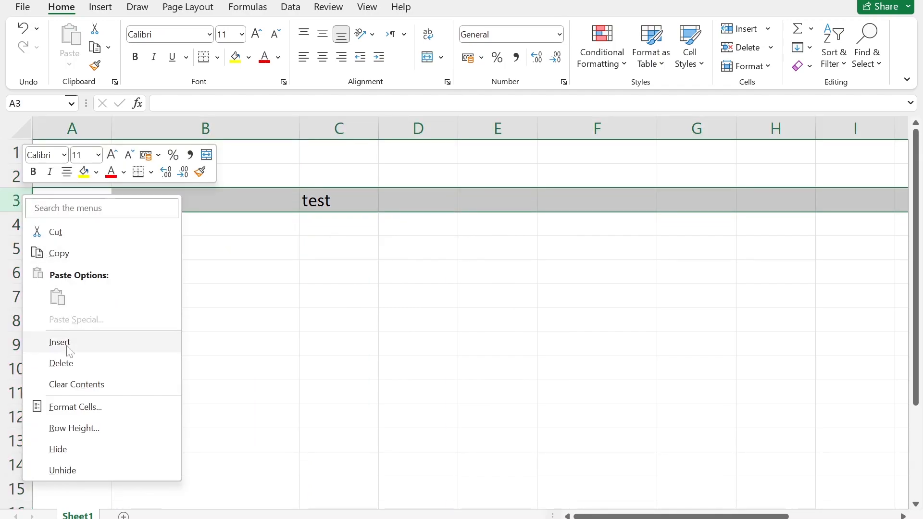
pyautogui.click(100, 436)
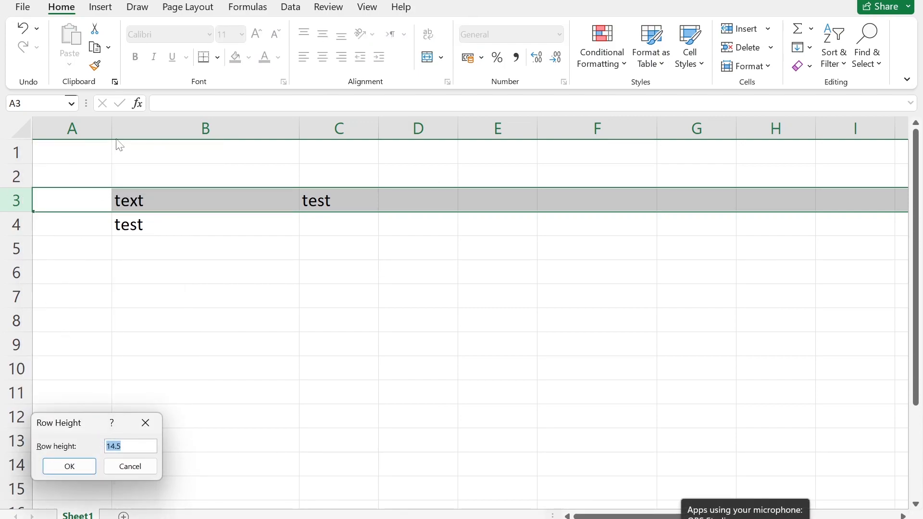
pyautogui.moveTo(94, 431); pyautogui.dragTo(396, 272)
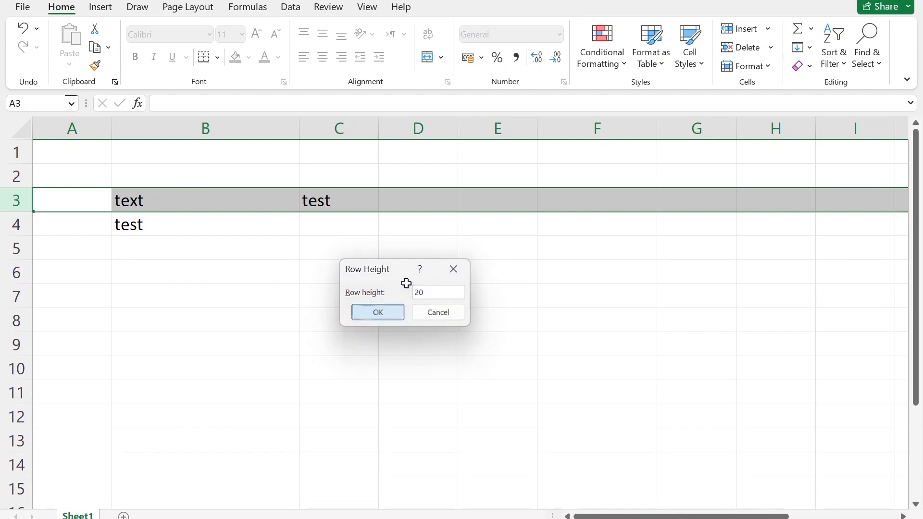
pyautogui.press('Return')
pyautogui.click(243, 303)
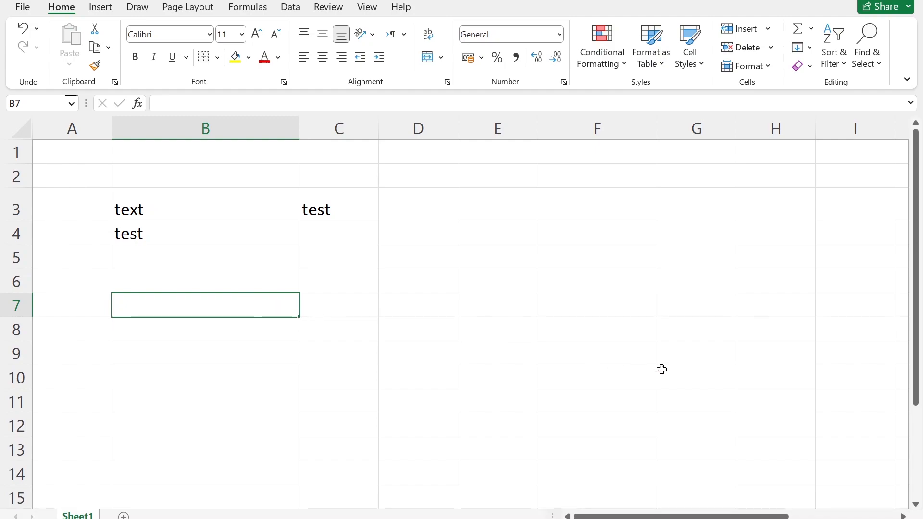
pyautogui.click(659, 417)
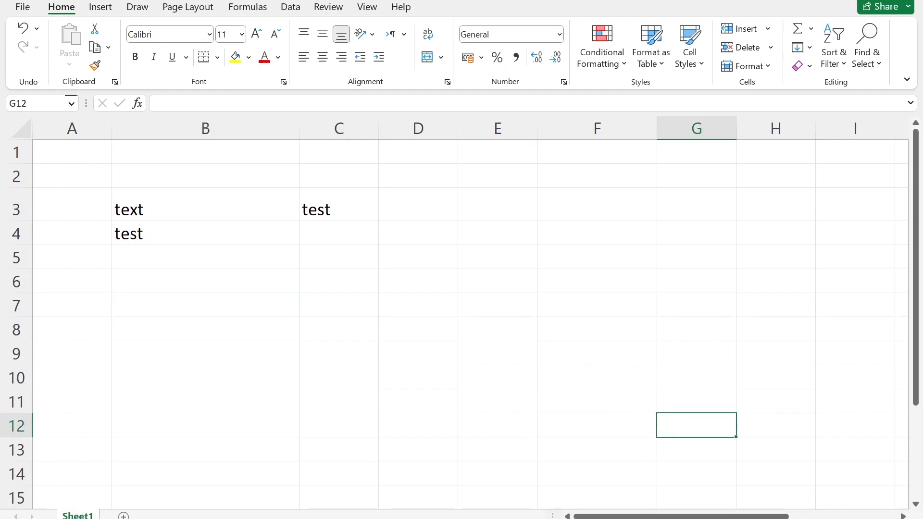
# Add three new worksheets to the workbook
pyautogui.hotkey('shift', 'F11')
pyautogui.hotkey('shift', 'F11')
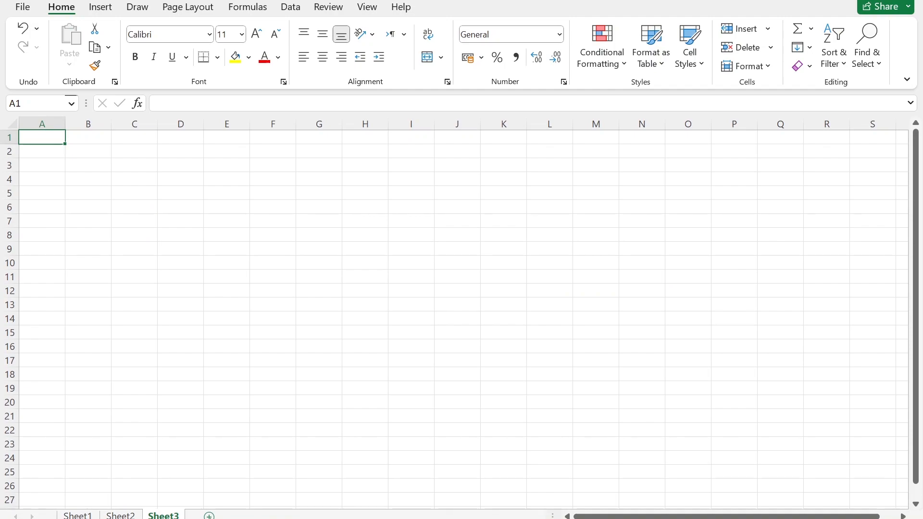
pyautogui.hotkey('shift', 'F11')
# Rename the Sheet2 worksheet as TEST
pyautogui.click(120, 515)
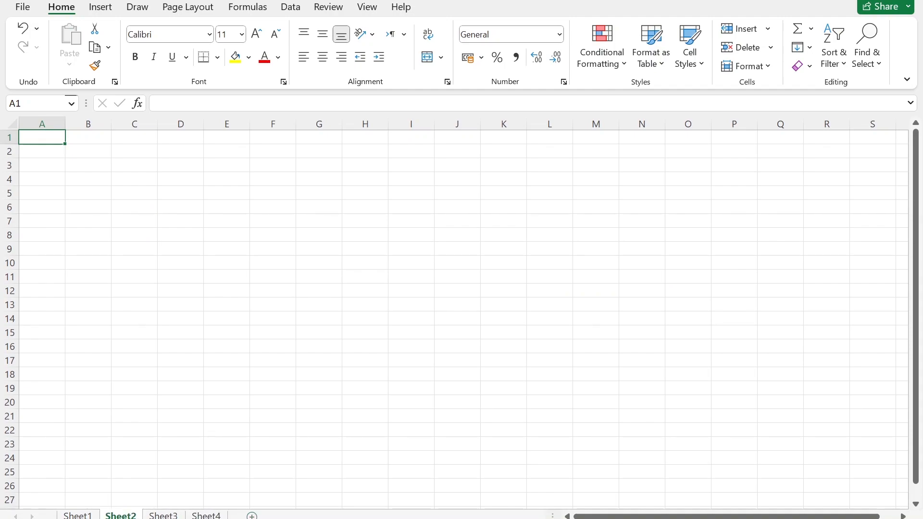
pyautogui.rightClick(133, 515)
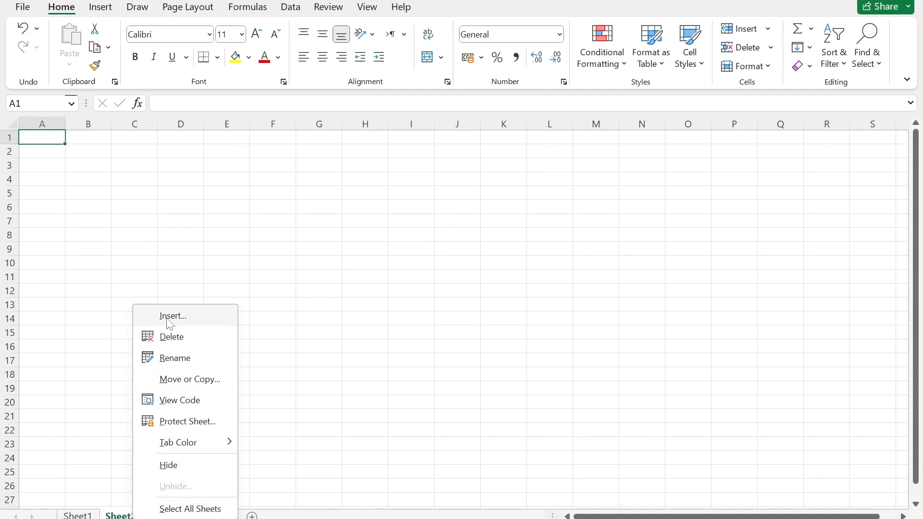
pyautogui.click(172, 358)
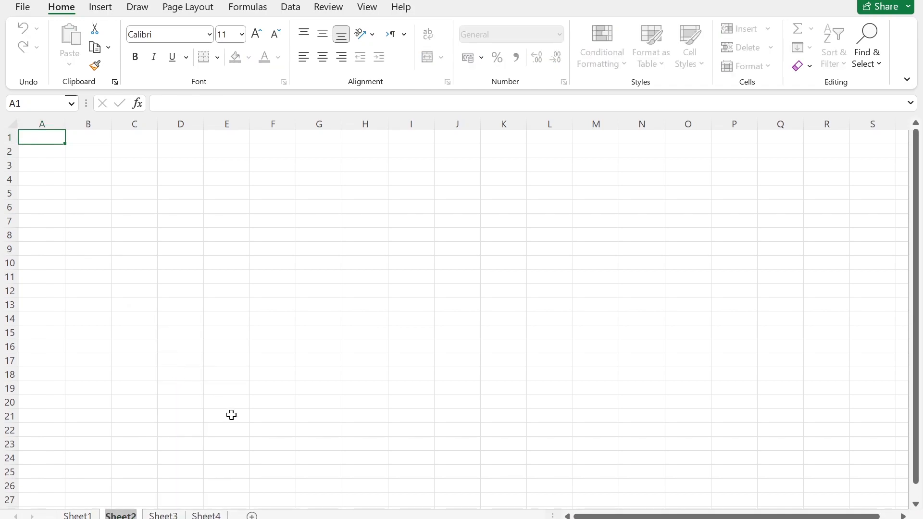
pyautogui.write('TEST')
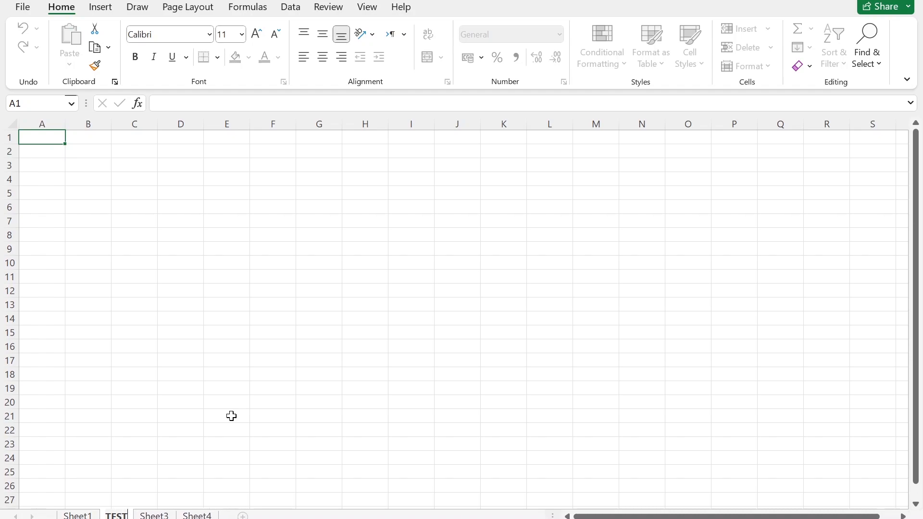
pyautogui.press('Return')
# Set the tab color of the TEST worksheet to standard red
pyautogui.rightClick(127, 515)
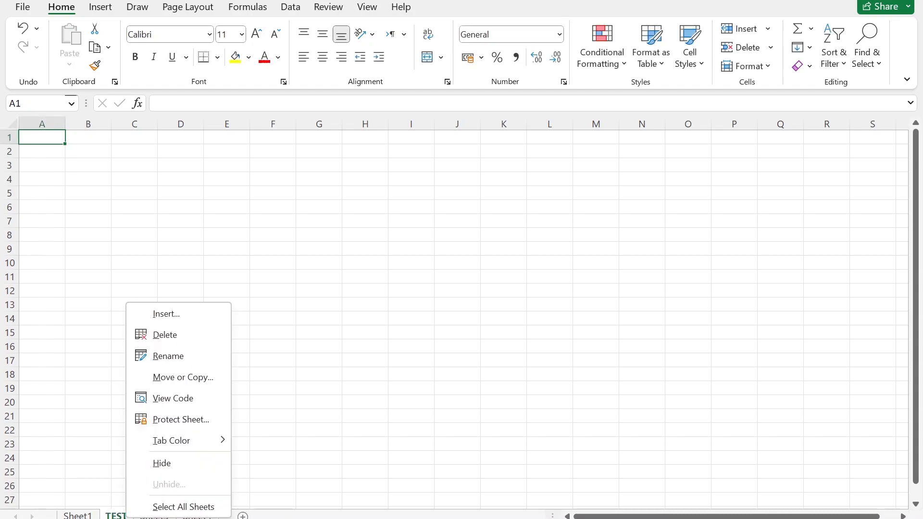
pyautogui.moveTo(196, 451)
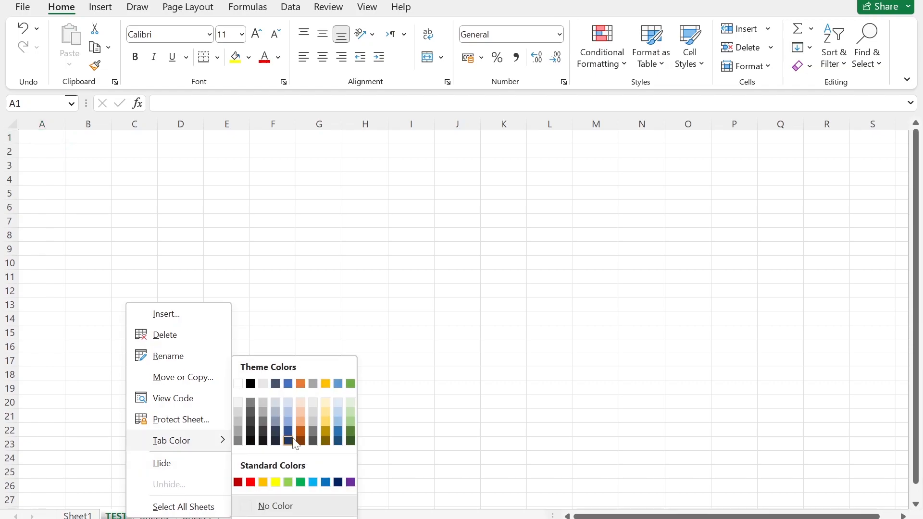
pyautogui.click(251, 482)
pyautogui.click(457, 429)
pyautogui.click(154, 516)
# Protect the TEST worksheet without a password, allowing only the selection of locked and unlocked cells
pyautogui.rightClick(116, 515)
pyautogui.click(161, 416)
pyautogui.moveTo(134, 249); pyautogui.dragTo(266, 140)
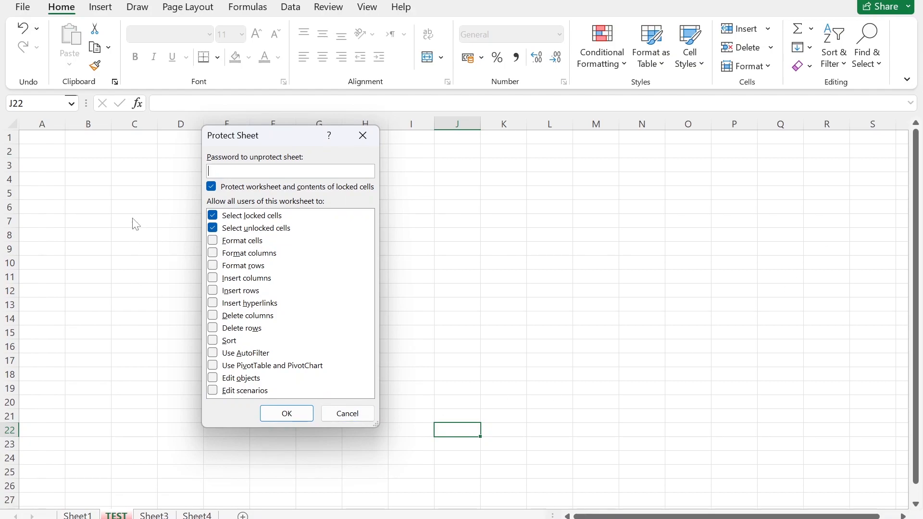
pyautogui.click(286, 413)
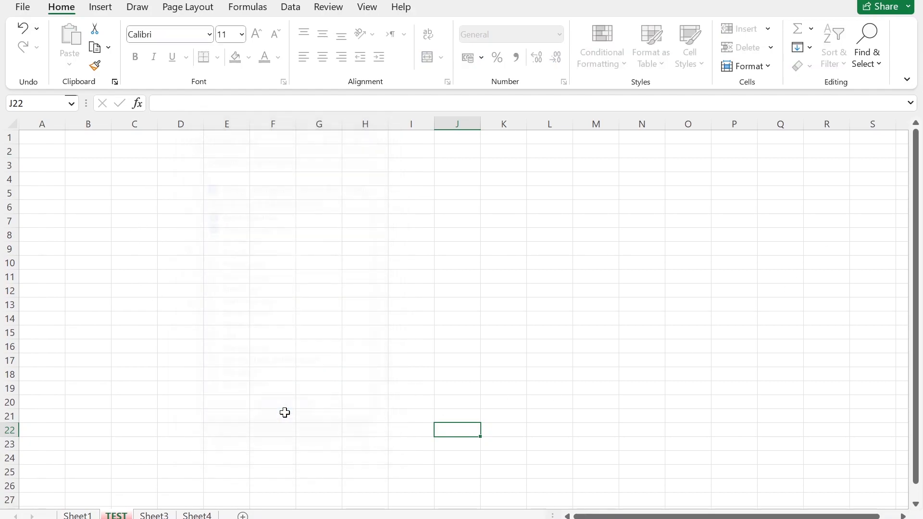
# Delete the TEST, Sheet3 and Sheet4 worksheets, keeping only Sheet1
pyautogui.rightClick(117, 515)
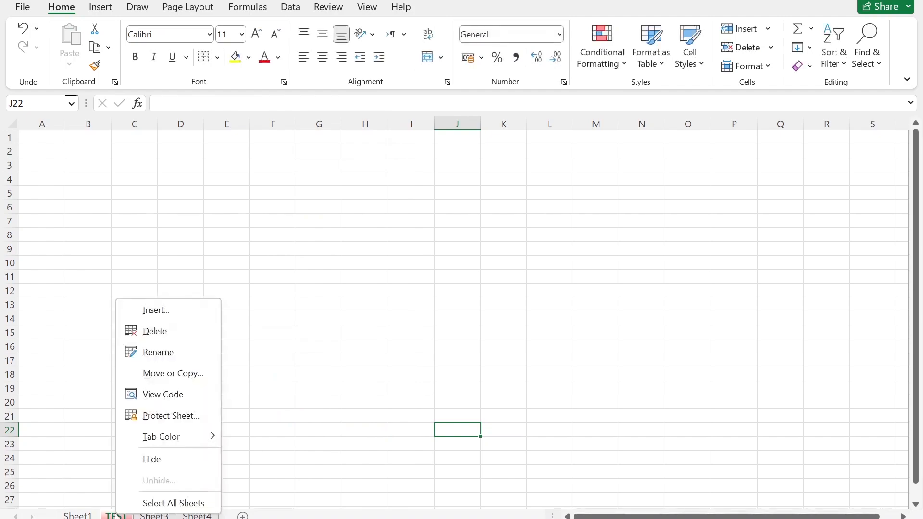
pyautogui.click(158, 334)
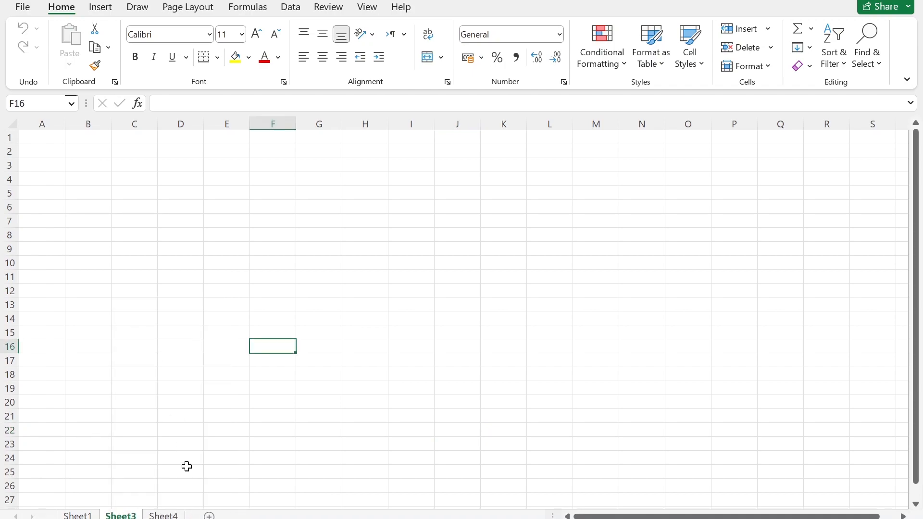
pyautogui.rightClick(121, 515)
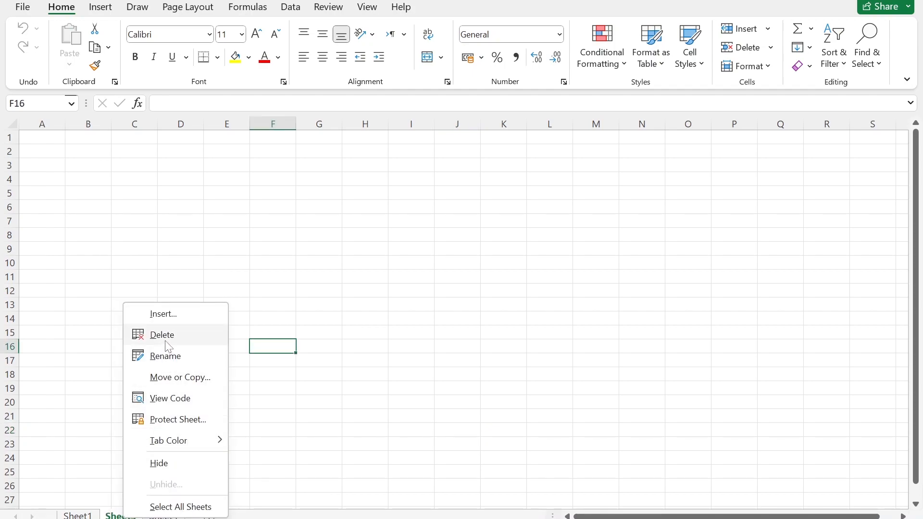
pyautogui.click(164, 334)
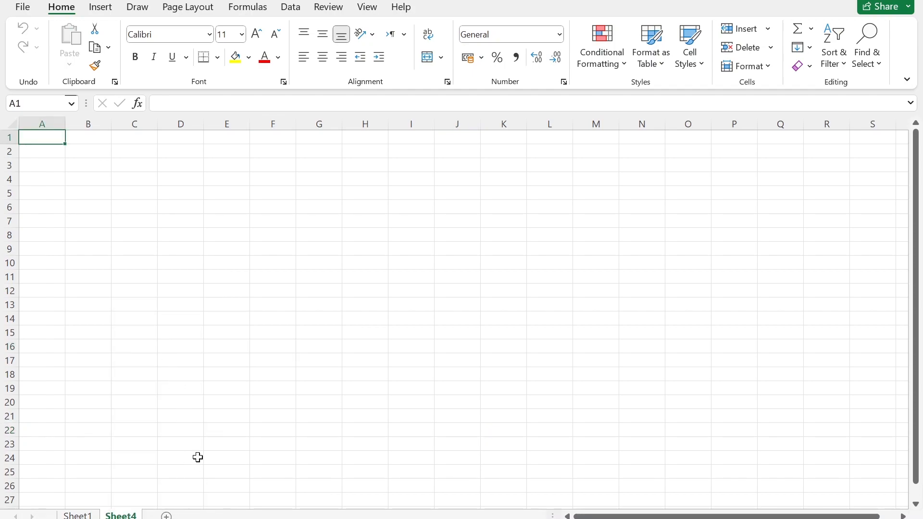
pyautogui.hotkey('alt', 'h')
pyautogui.press('d')
pyautogui.press('s')
pyautogui.click(183, 384)
# Apply All Borders to the range B3:F8
pyautogui.moveTo(211, 206); pyautogui.dragTo(564, 329)
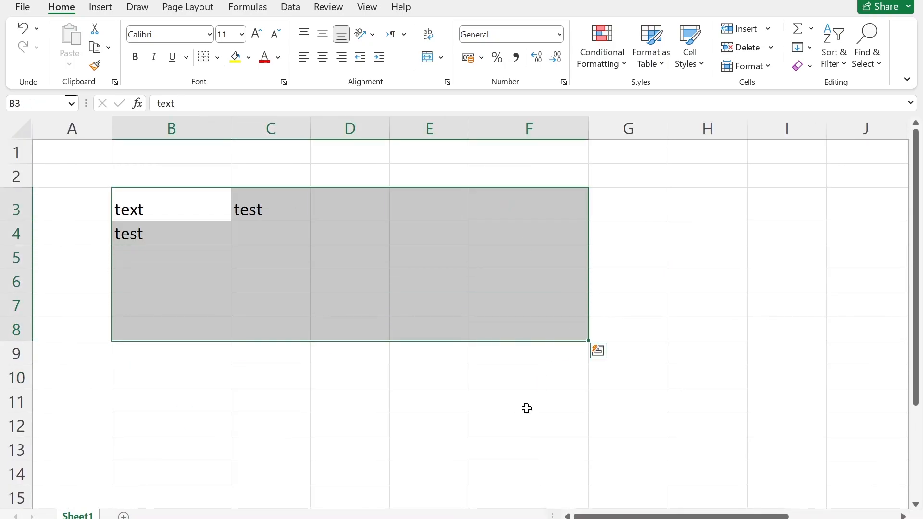
pyautogui.click(218, 57)
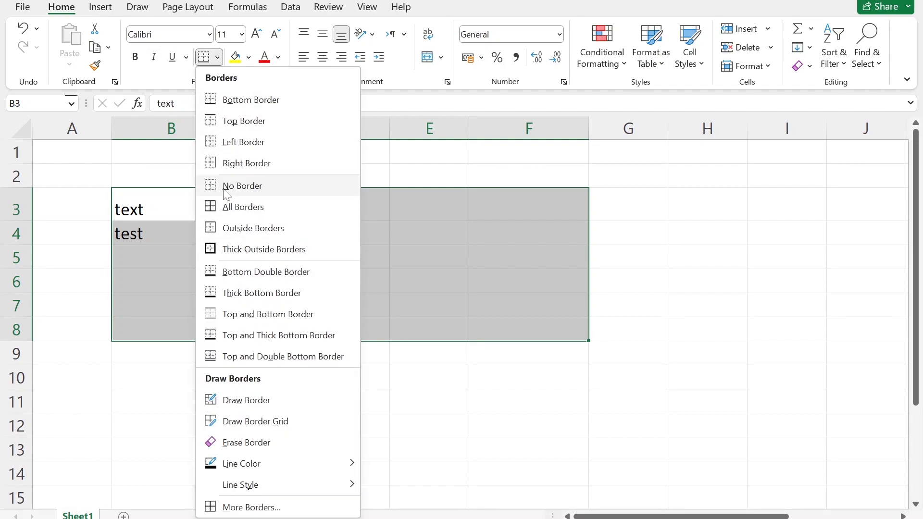
pyautogui.click(226, 212)
pyautogui.click(414, 326)
pyautogui.click(418, 375)
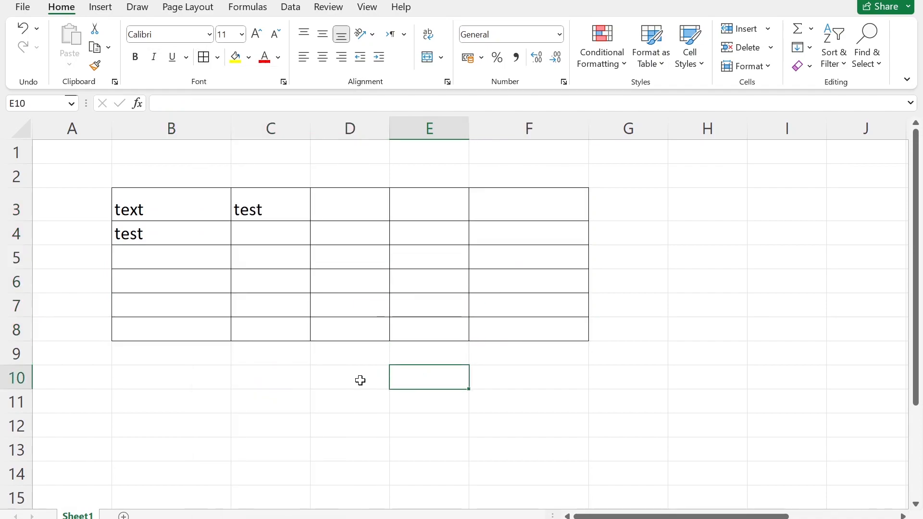
# Fill cell C3 with standard yellow
pyautogui.moveTo(180, 198); pyautogui.dragTo(548, 331)
pyautogui.click(370, 305)
pyautogui.click(283, 208)
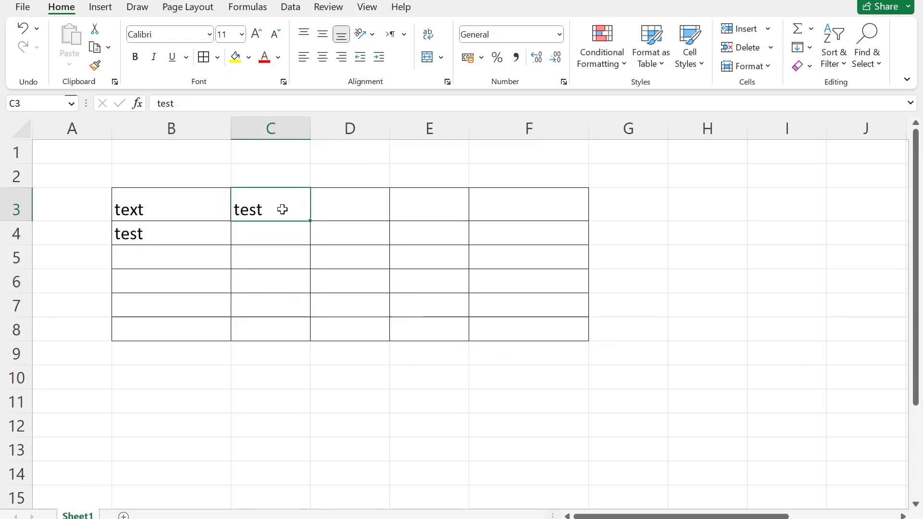
pyautogui.click(247, 59)
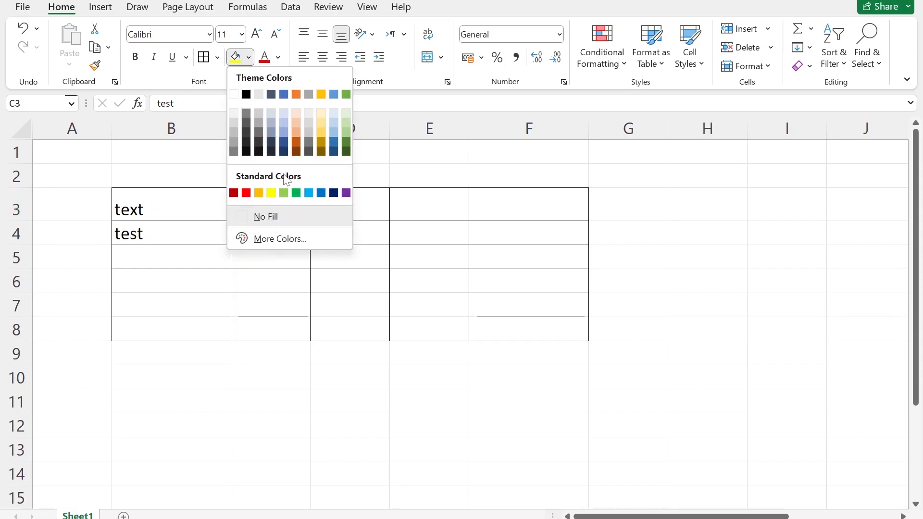
pyautogui.click(271, 192)
# Fill cell E6 with the orange theme color
pyautogui.click(393, 272)
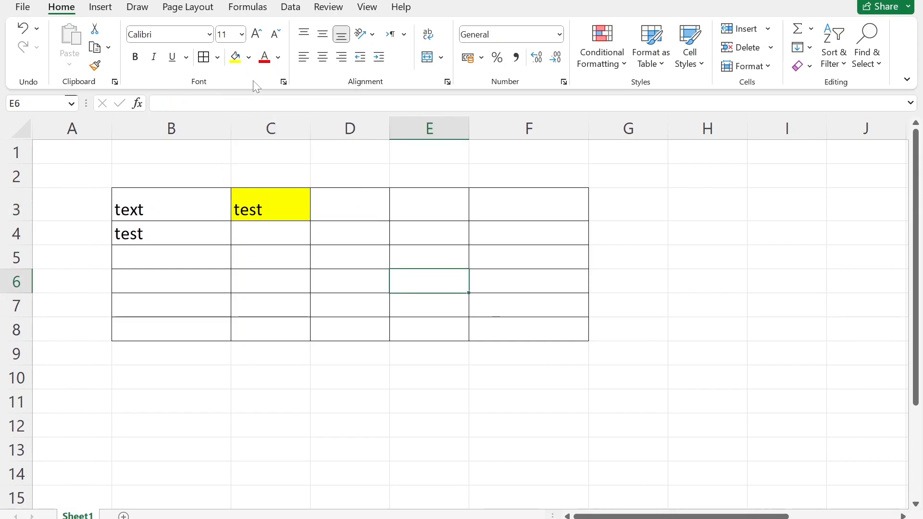
pyautogui.click(248, 58)
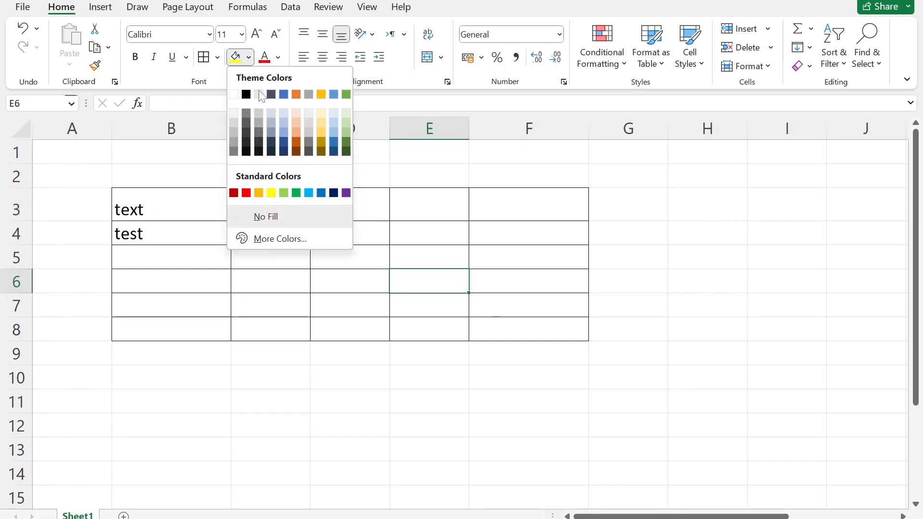
pyautogui.click(295, 93)
# Make the text in cell B3 bold, underlined and italic
pyautogui.click(136, 208)
pyautogui.click(135, 57)
pyautogui.click(172, 58)
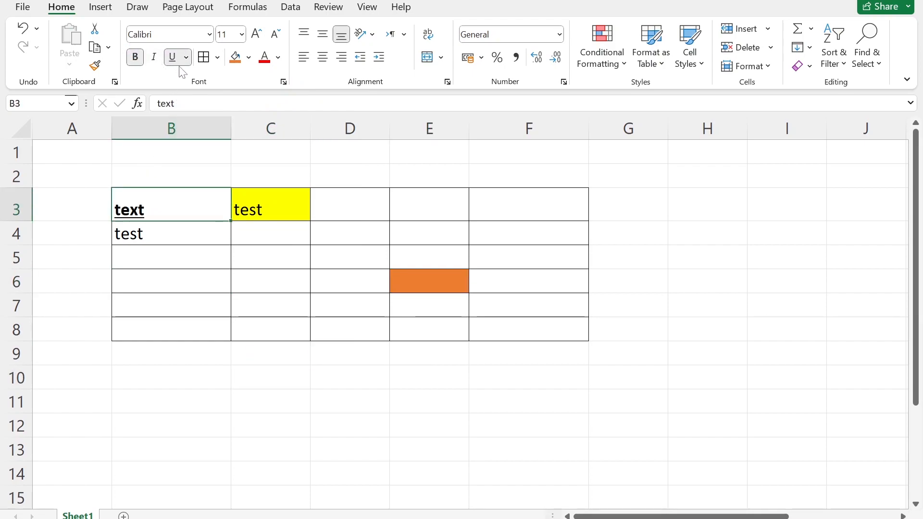
pyautogui.click(154, 57)
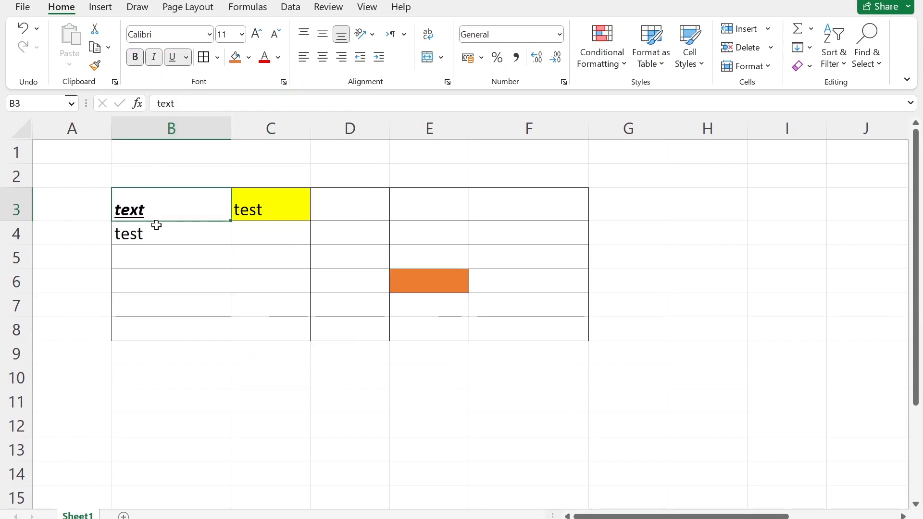
# Change the font of cell B3 to Arial Black at size 16
pyautogui.click(210, 34)
pyautogui.click(188, 260)
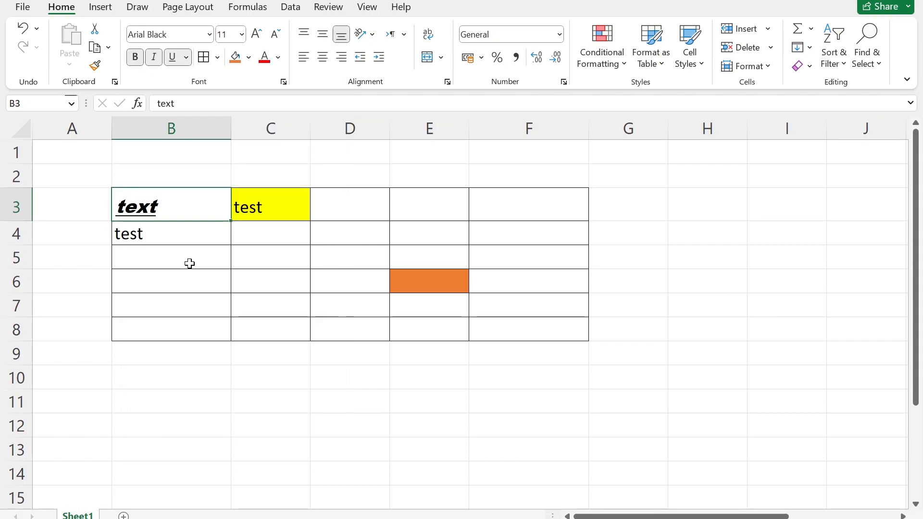
pyautogui.click(242, 34)
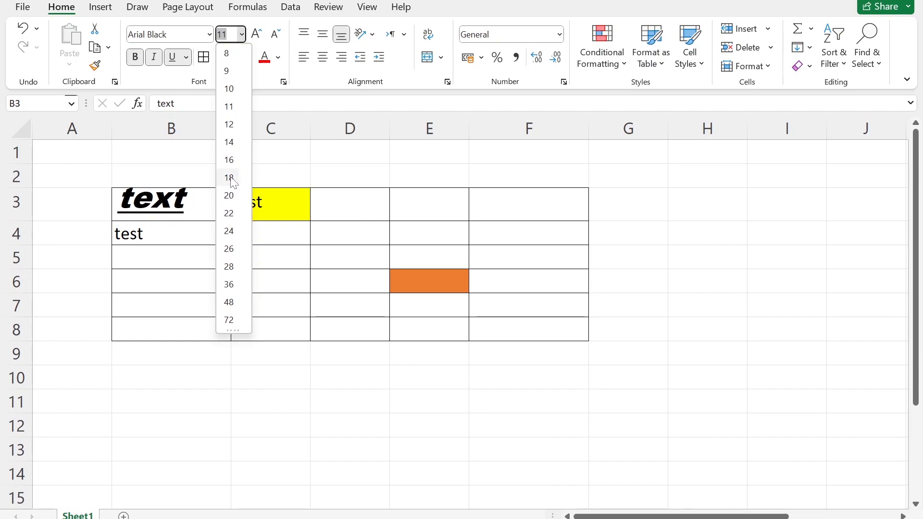
pyautogui.click(228, 160)
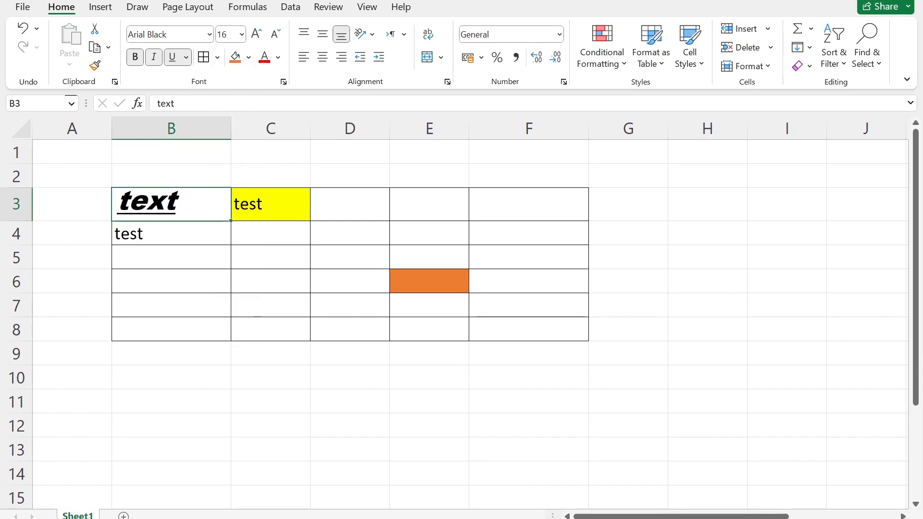
pyautogui.click(321, 296)
# Set the font color of cell B3 to standard dark red
pyautogui.click(156, 210)
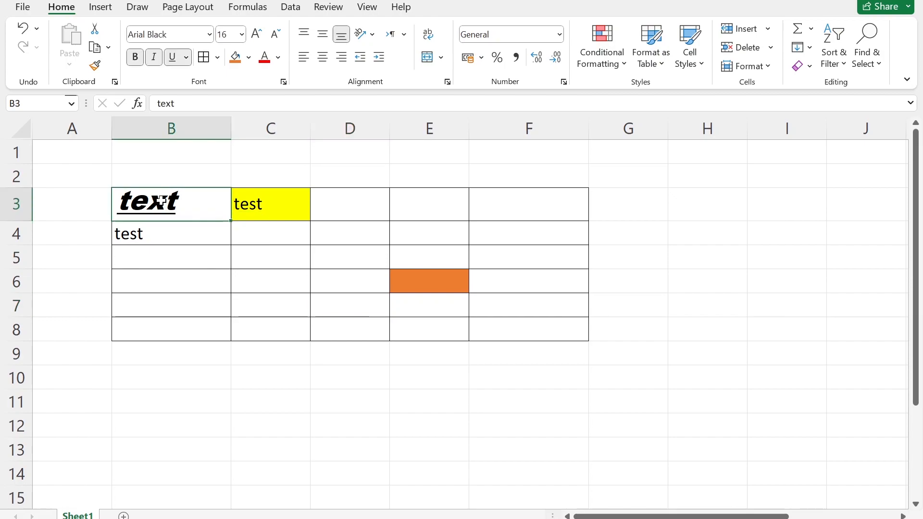
pyautogui.click(279, 59)
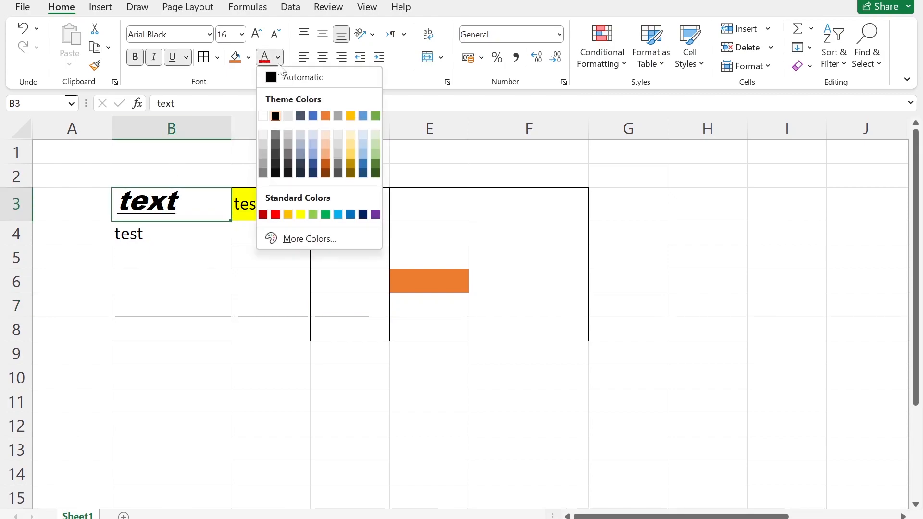
pyautogui.click(263, 214)
pyautogui.click(278, 259)
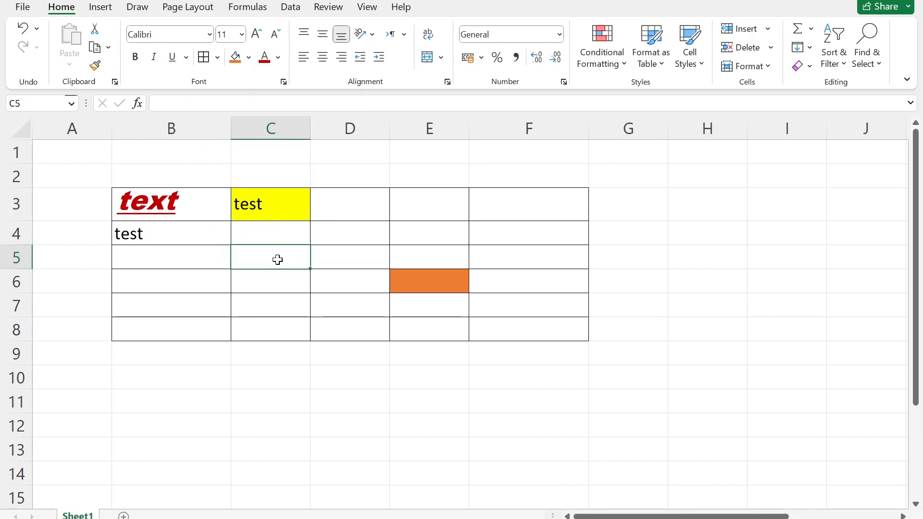
# Center the text in cell B3 both vertically and horizontally
pyautogui.click(165, 203)
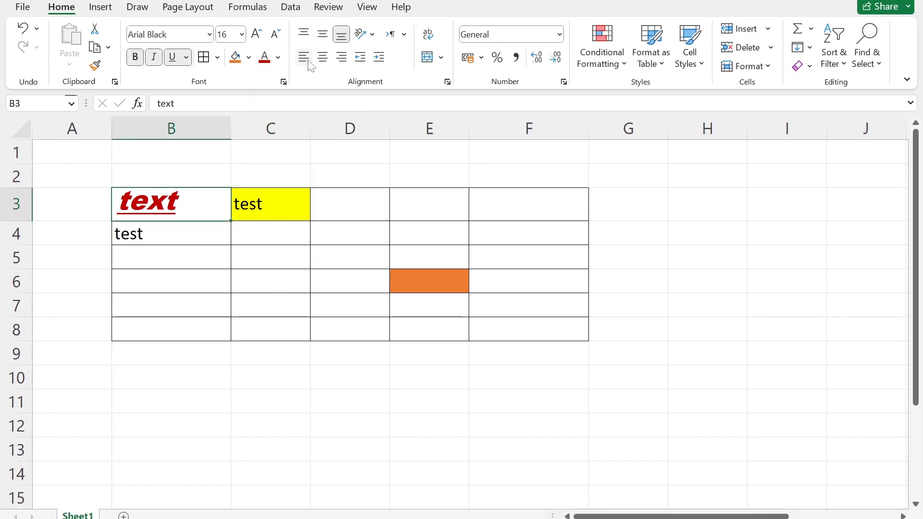
pyautogui.click(323, 34)
pyautogui.click(322, 56)
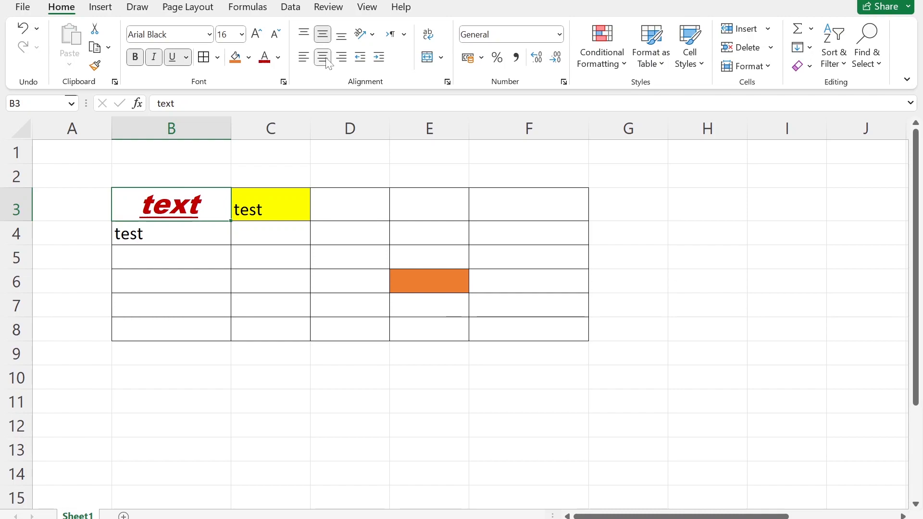
# Try left, right, top and bottom alignment on cell B3, ending with middle and center alignment
pyautogui.click(304, 56)
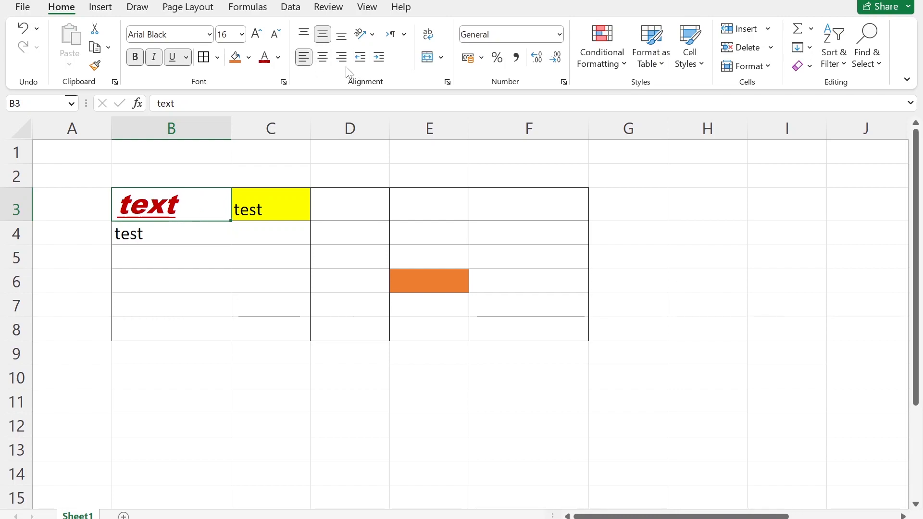
pyautogui.click(339, 58)
pyautogui.click(304, 34)
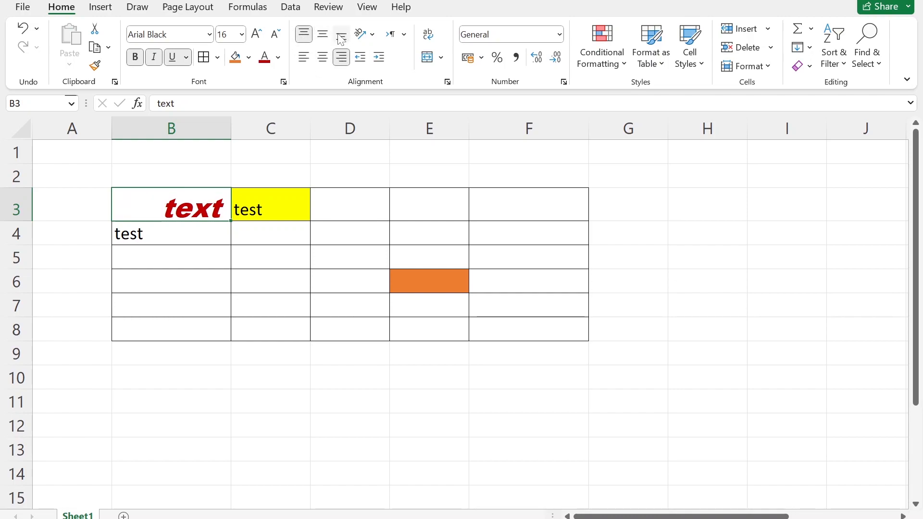
pyautogui.click(341, 34)
pyautogui.click(323, 34)
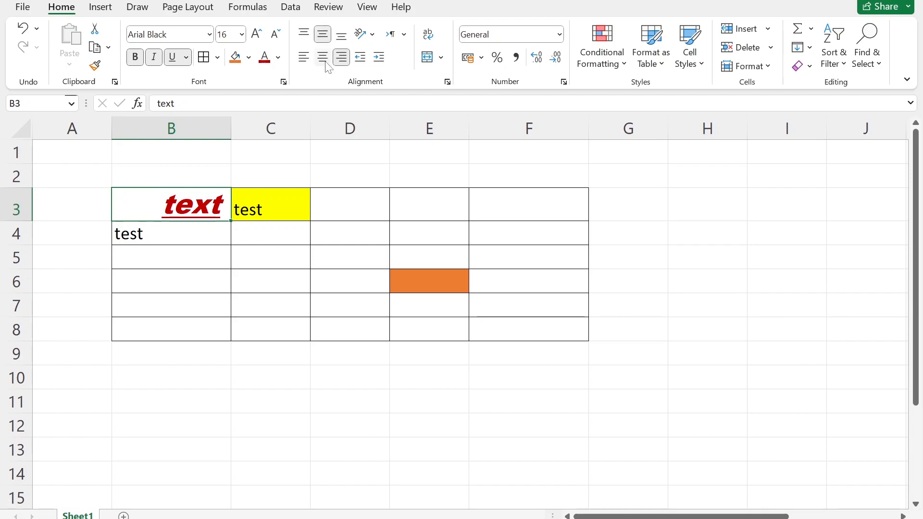
pyautogui.click(323, 58)
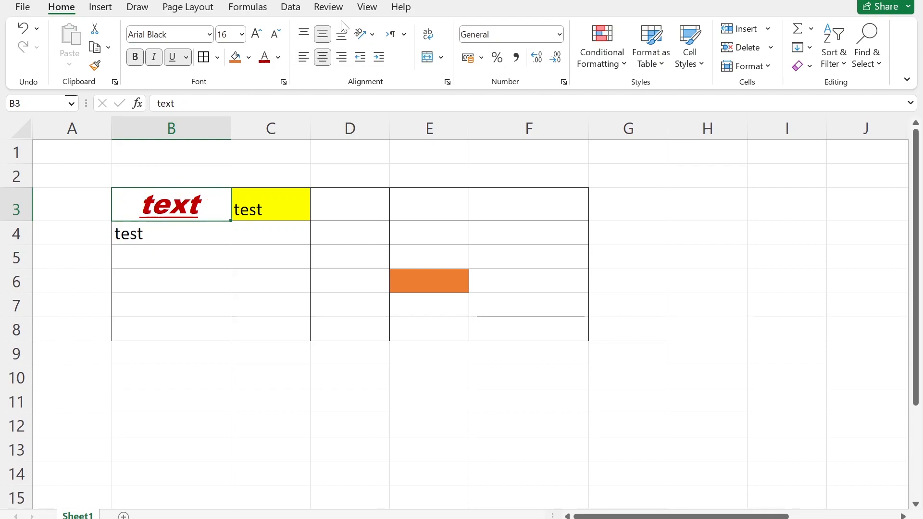
# Try the Vertical Text orientation in cell B3 and autofit the height of row 3
pyautogui.click(369, 38)
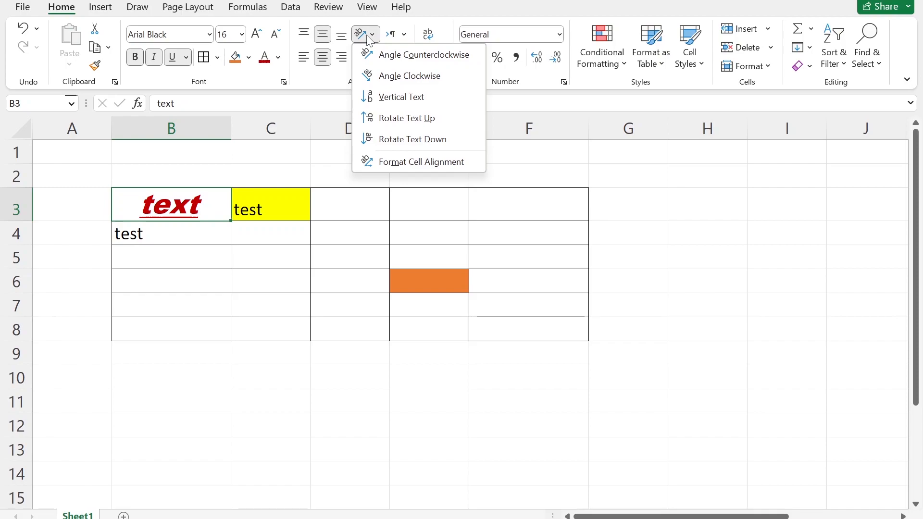
pyautogui.click(381, 97)
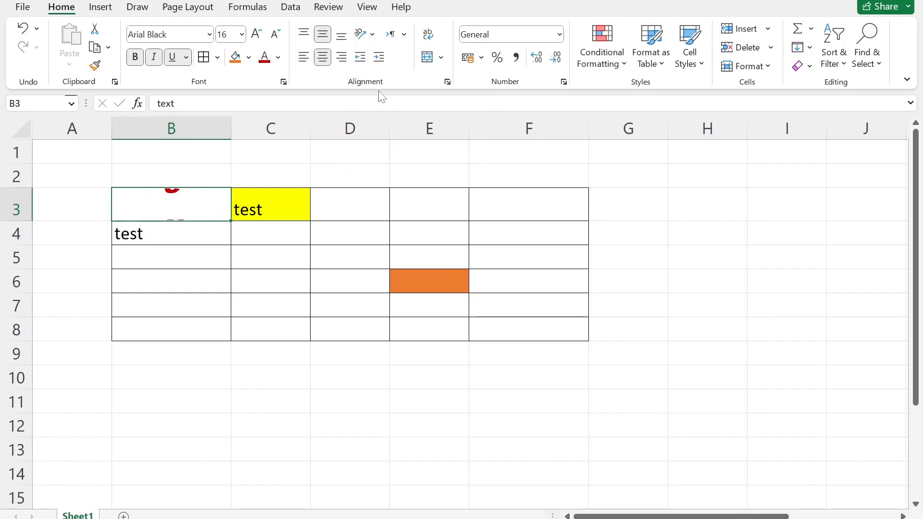
pyautogui.doubleClick(28, 220)
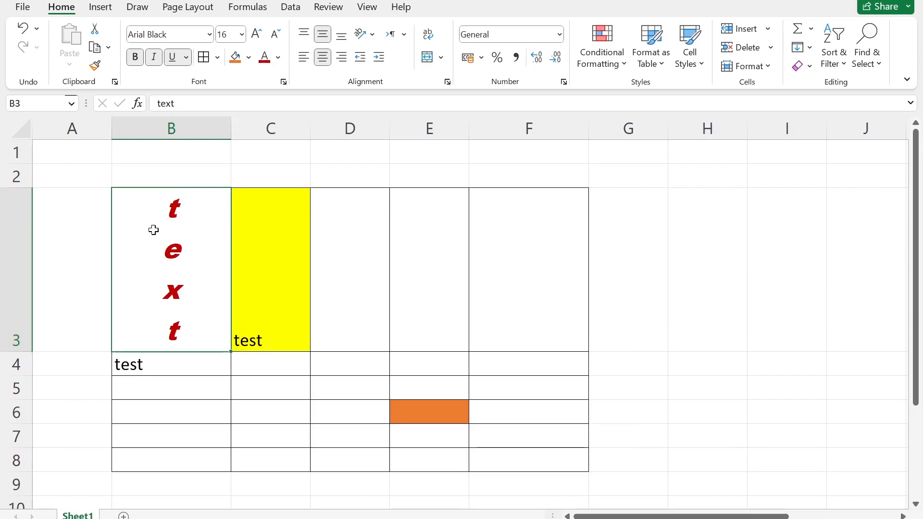
# Try angling the text in cell B3 counterclockwise, followed by clockwise
pyautogui.click(366, 34)
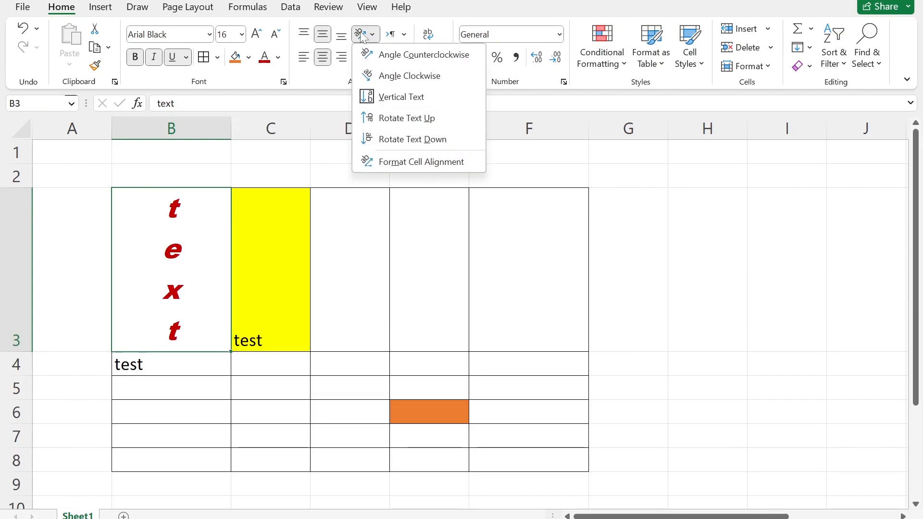
pyautogui.click(402, 61)
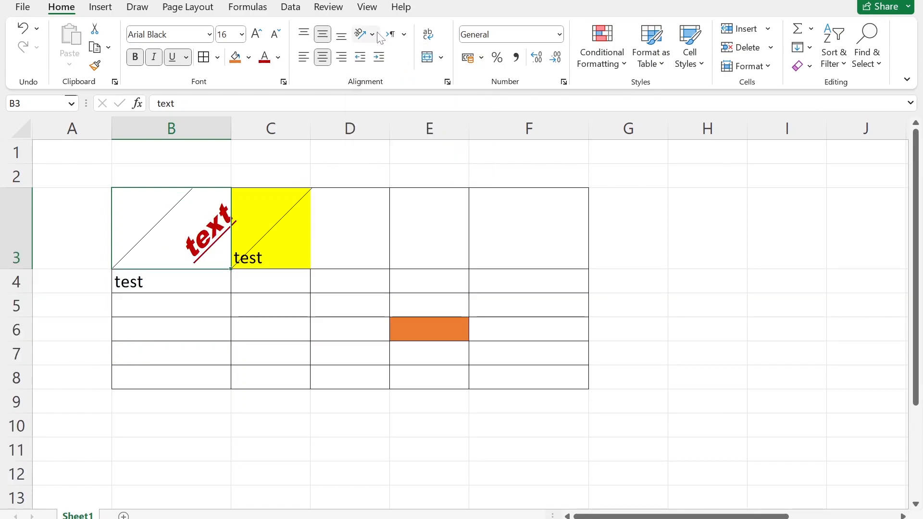
pyautogui.click(365, 33)
pyautogui.click(384, 74)
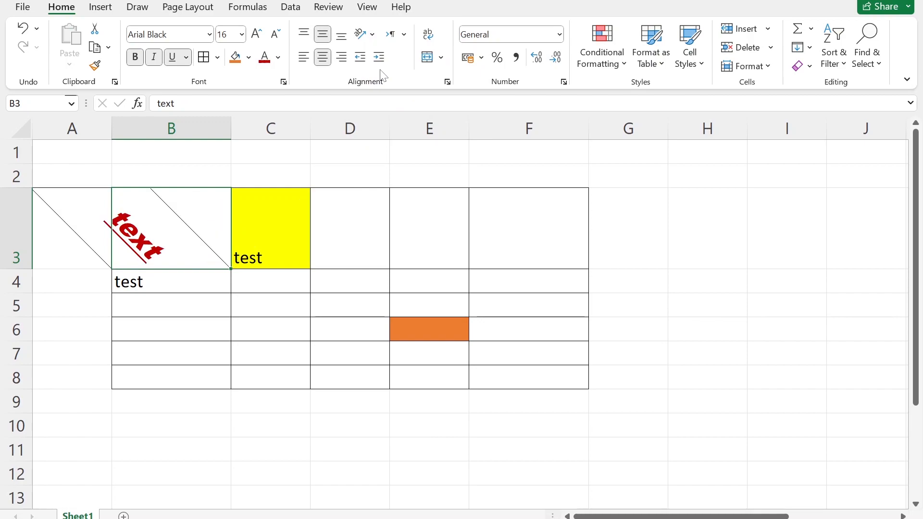
# Try the Rotate Text Up and Rotate Text Down orientations on cell B3
pyautogui.click(366, 33)
pyautogui.click(378, 117)
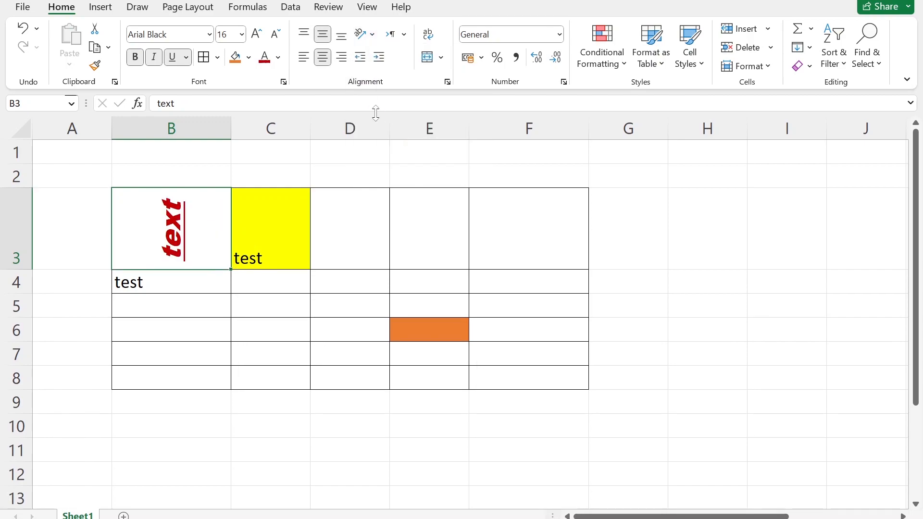
pyautogui.click(376, 39)
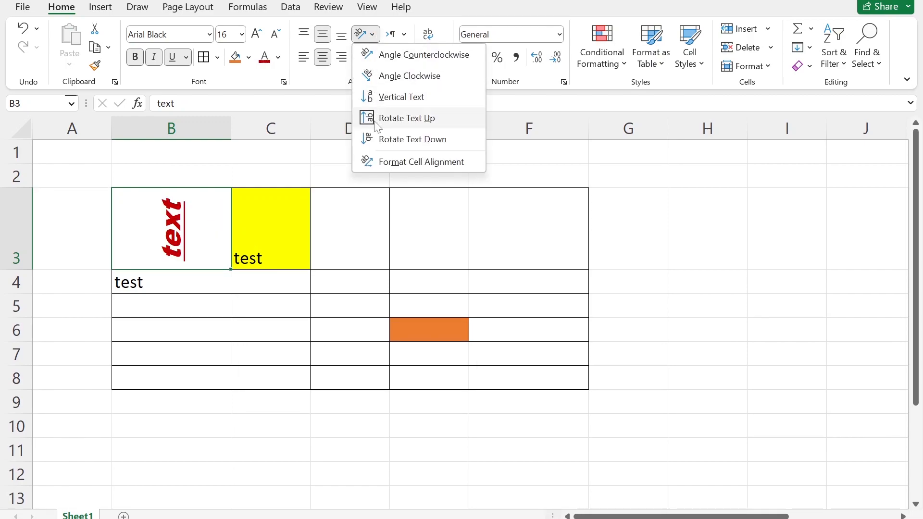
pyautogui.click(374, 133)
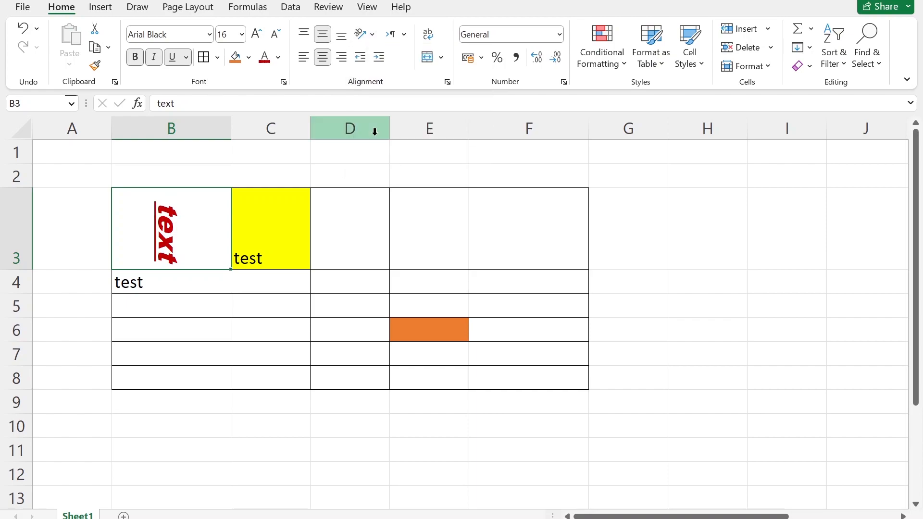
# Angle cell B3's text counterclockwise once more and undo all its orientation changes, including the row 3 height change
pyautogui.click(378, 40)
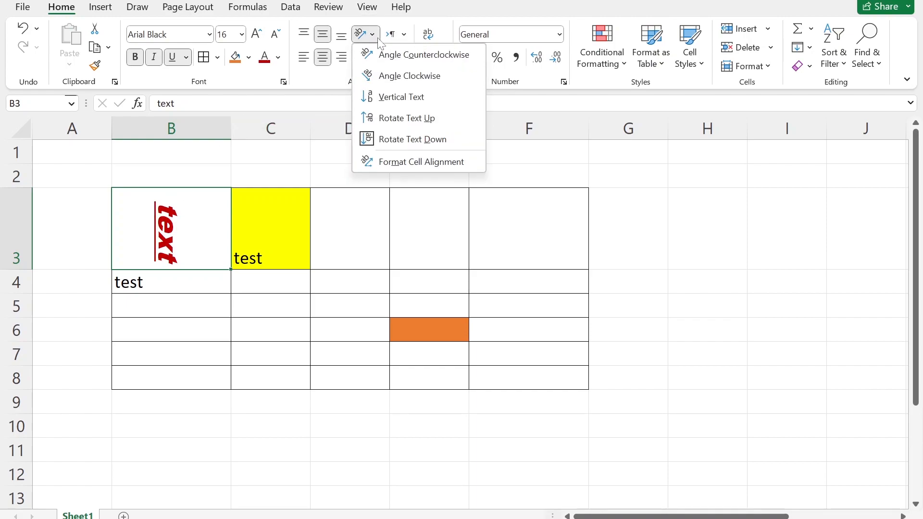
pyautogui.click(379, 53)
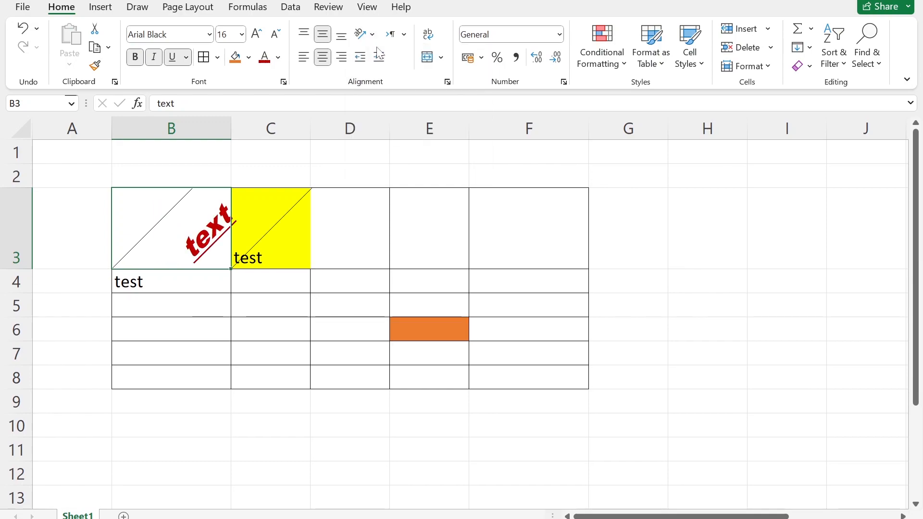
pyautogui.hotkey('ctrl', 'z')
pyautogui.hotkey('ctrl', 'z')
pyautogui.hotkey('ctrl', 'z')
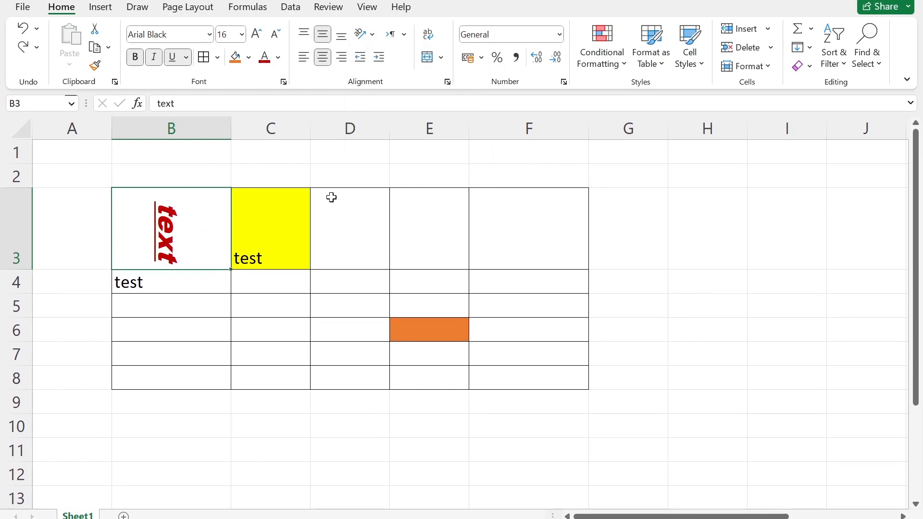
pyautogui.hotkey('ctrl', 'z')
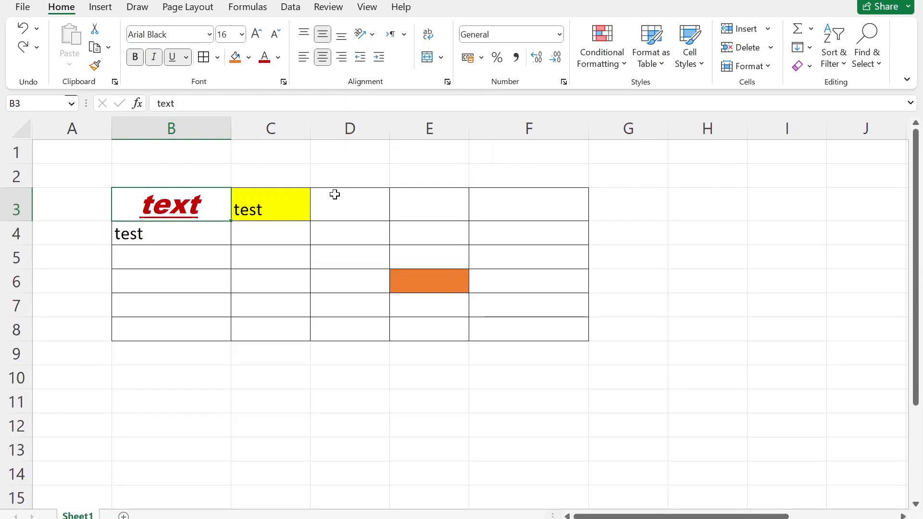
# View the text direction options for cell C3 without applying one
pyautogui.click(371, 239)
pyautogui.click(303, 204)
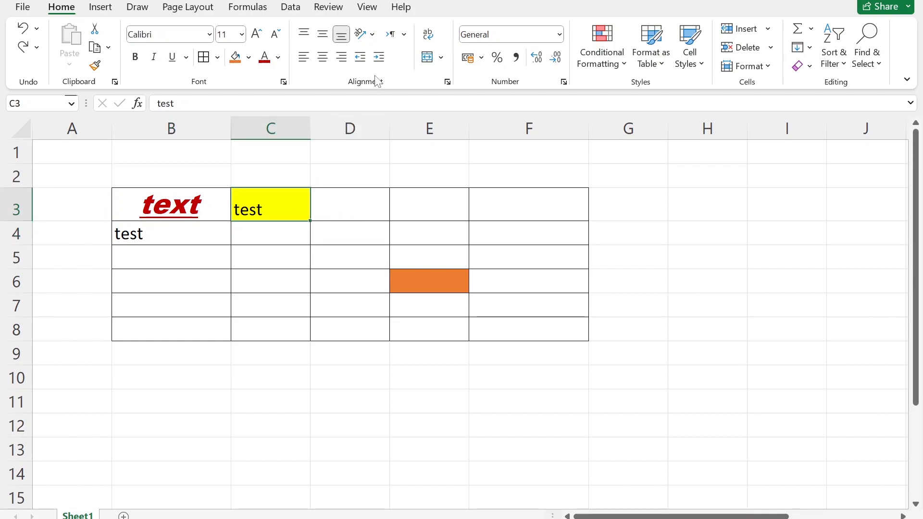
pyautogui.click(404, 34)
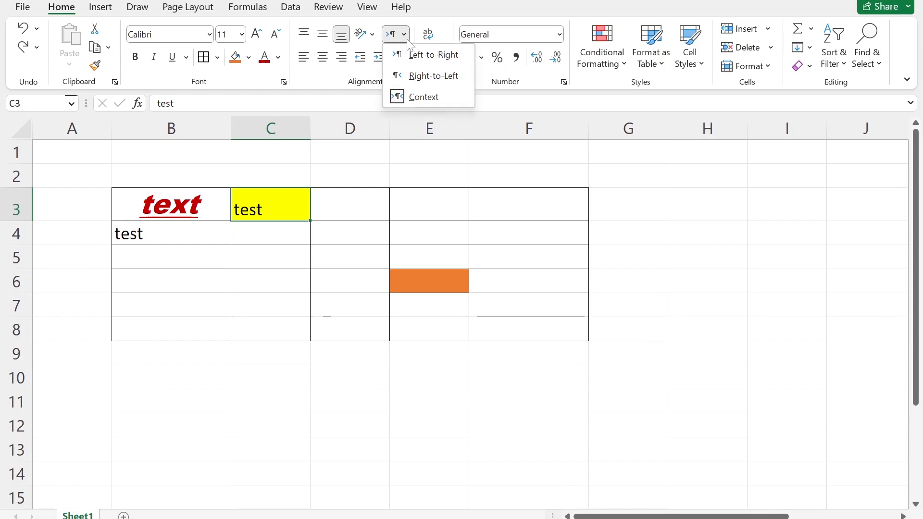
pyautogui.click(432, 159)
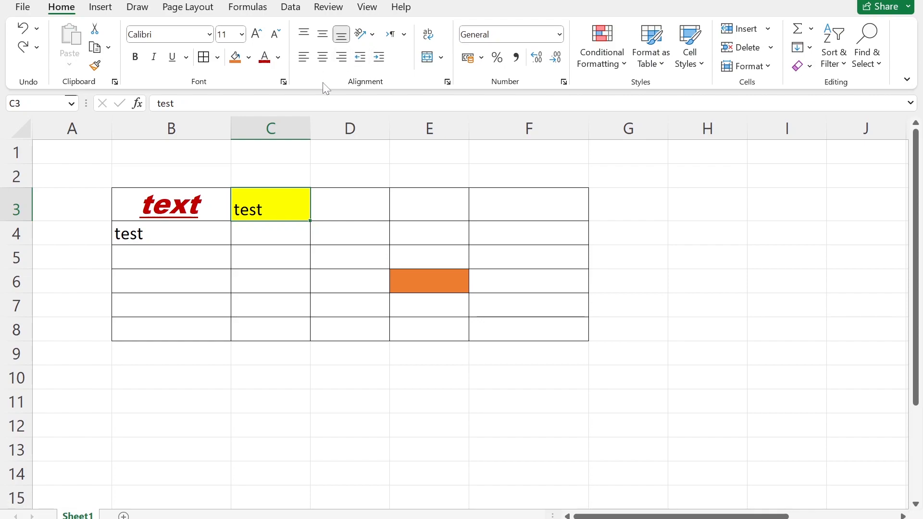
# Indent the text in cell B3, remove the indent, and increase it again by two levels
pyautogui.click(197, 205)
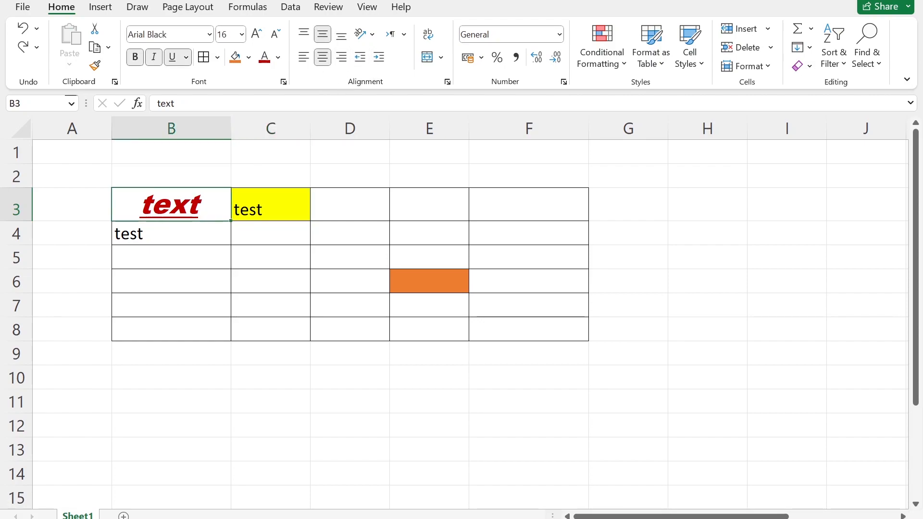
pyautogui.click(379, 58)
pyautogui.click(379, 58)
pyautogui.click(365, 60)
pyautogui.click(365, 61)
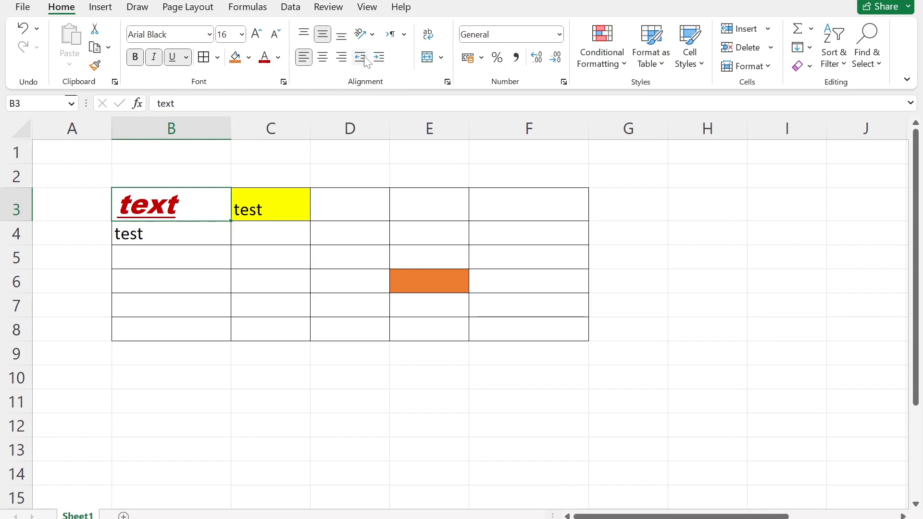
pyautogui.click(380, 59)
pyautogui.click(379, 59)
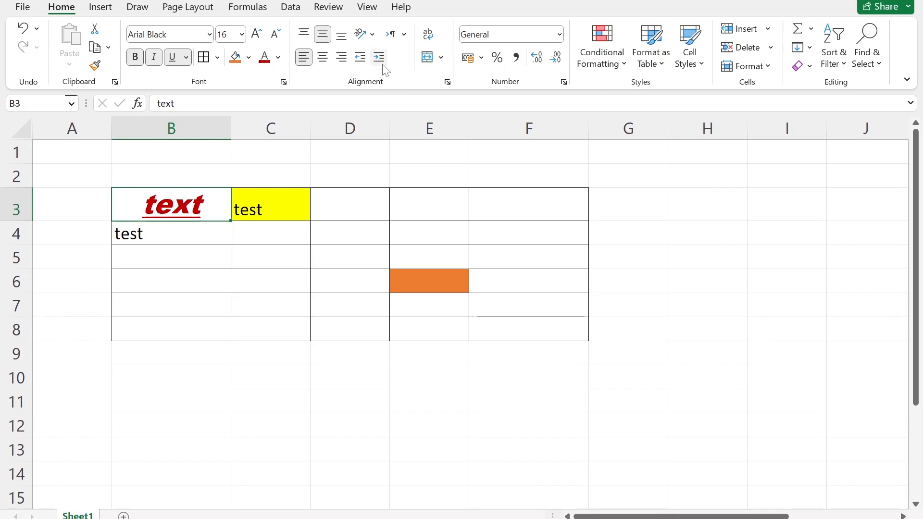
pyautogui.click(416, 219)
pyautogui.click(211, 208)
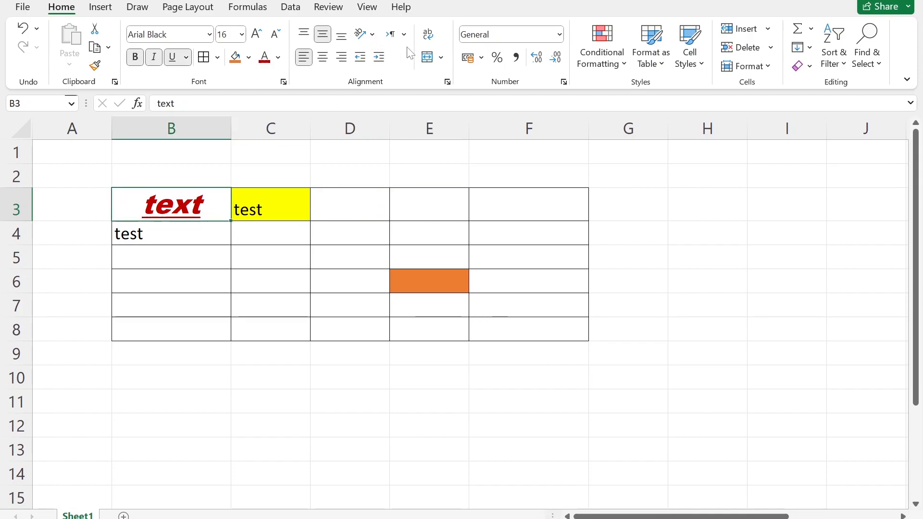
# Enter "First product" in cell D3
pyautogui.click(347, 214)
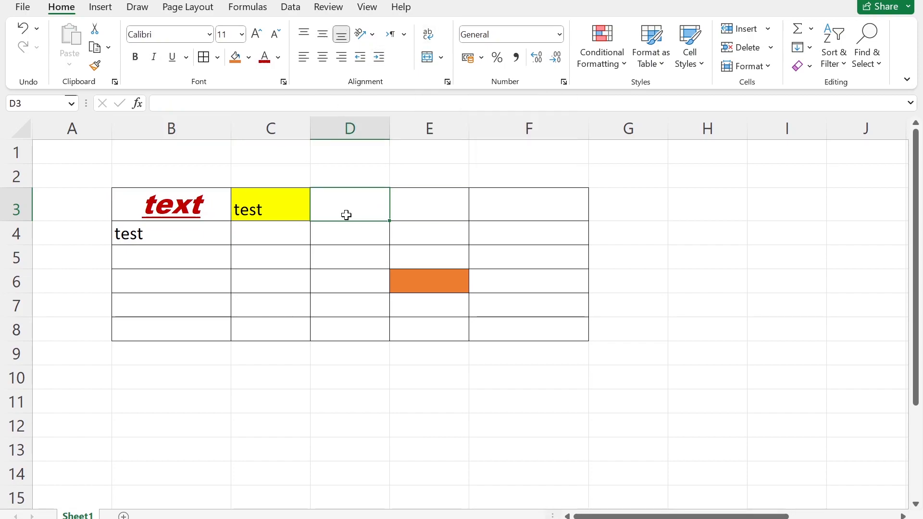
pyautogui.write('F')
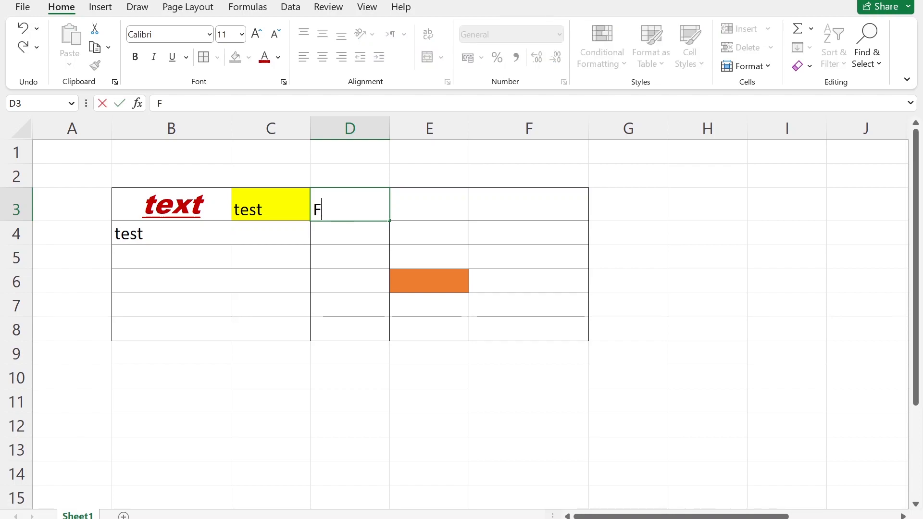
pyautogui.write('irst producat')
pyautogui.press('BackSpace')
pyautogui.press('BackSpace')
pyautogui.press('BackSpace')
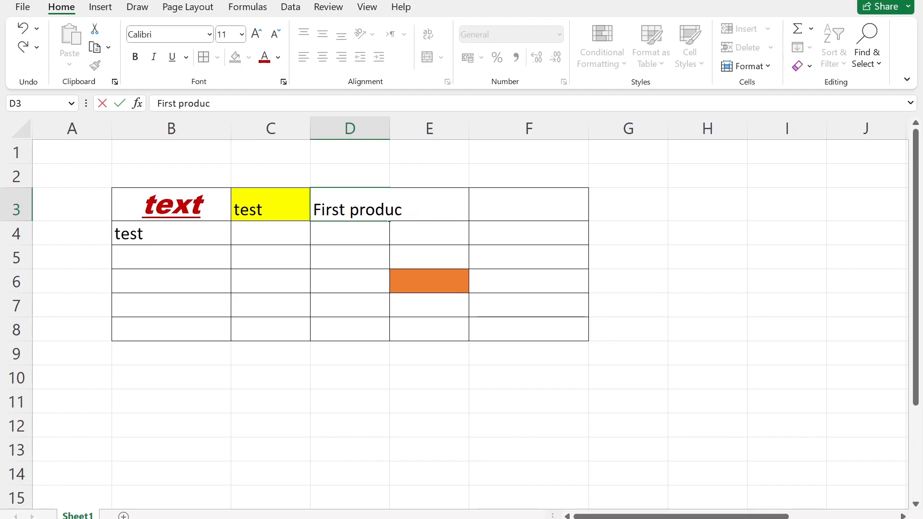
pyautogui.press('Return')
# Wrap the text in cell D3 and autofit the height of row 3
pyautogui.click(346, 214)
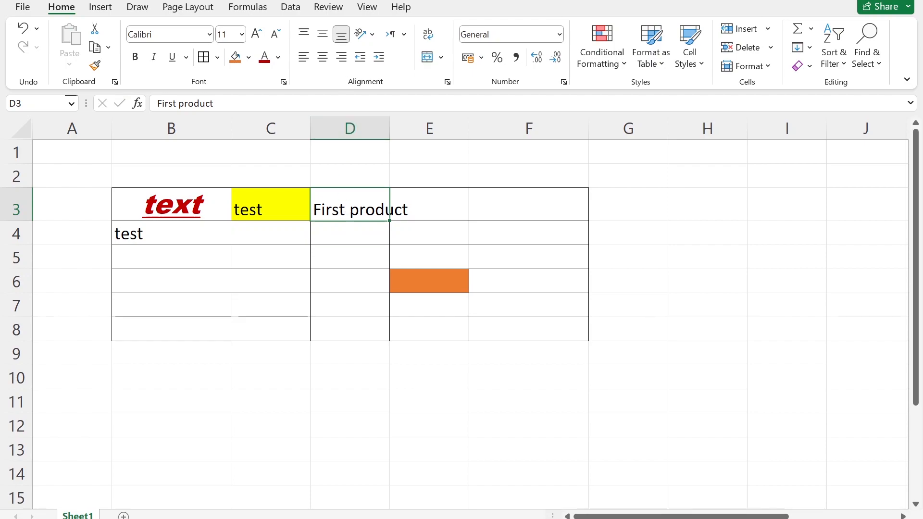
pyautogui.click(435, 33)
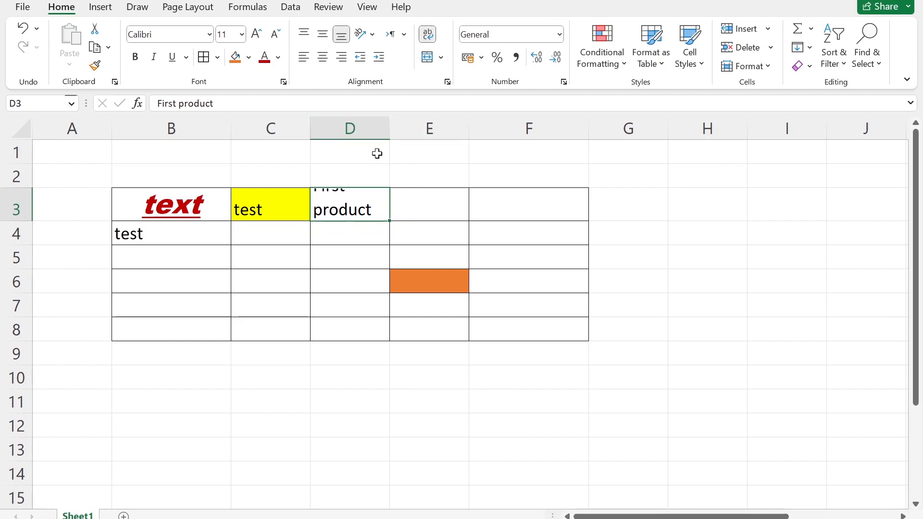
pyautogui.doubleClick(4, 222)
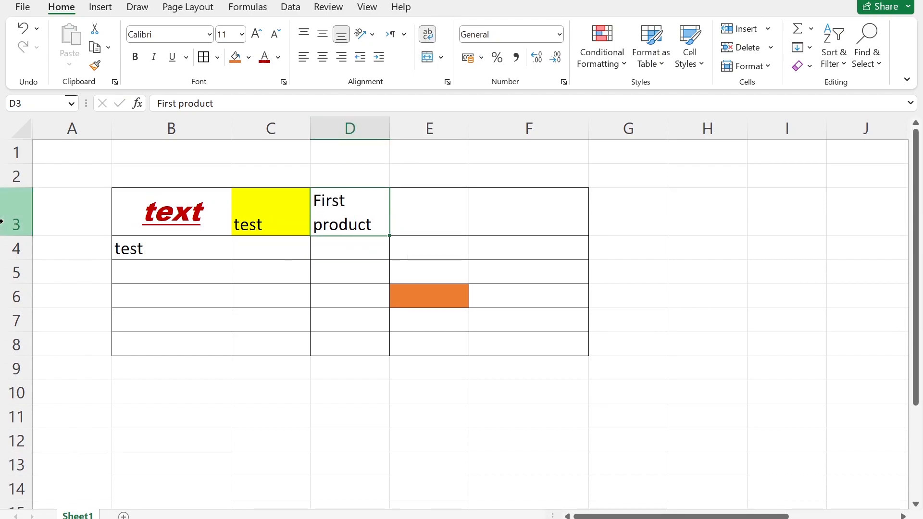
pyautogui.click(448, 232)
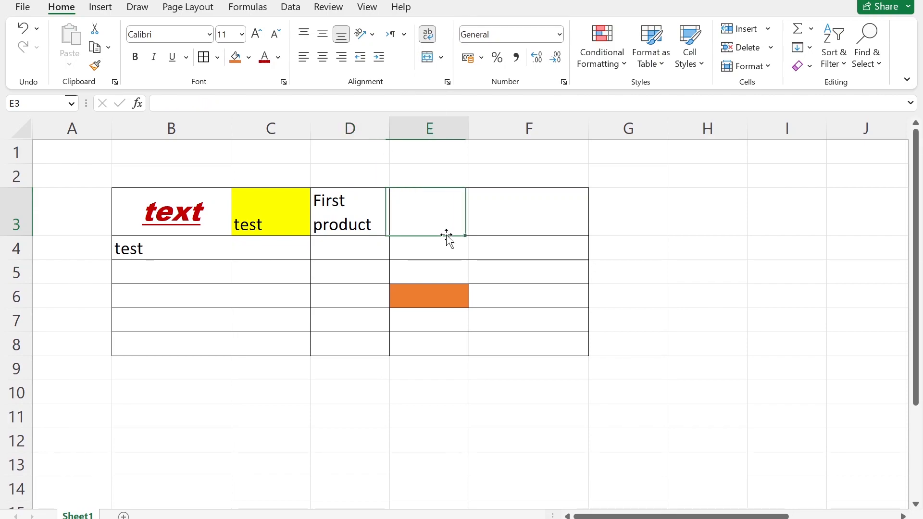
pyautogui.click(599, 214)
pyautogui.click(606, 368)
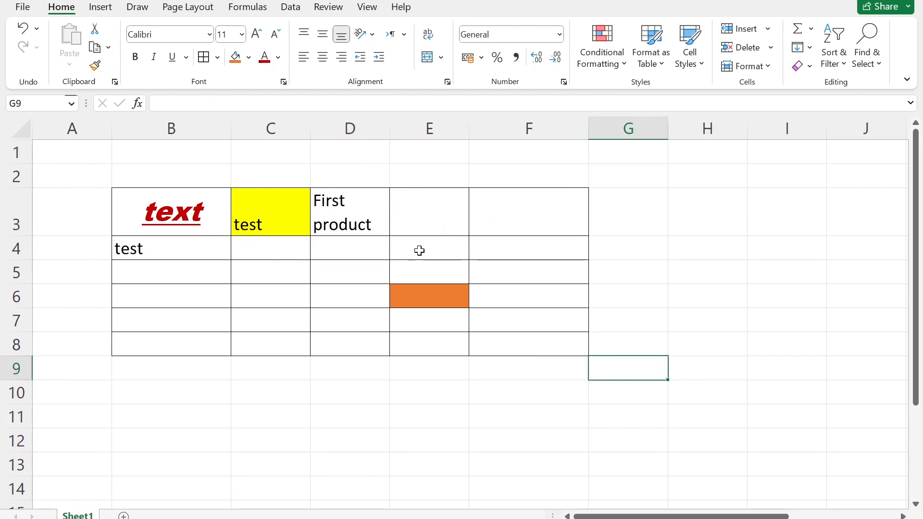
# Merge and center cells E3:F3 and enter "merge cells" in the merged cell
pyautogui.moveTo(442, 220); pyautogui.dragTo(516, 220)
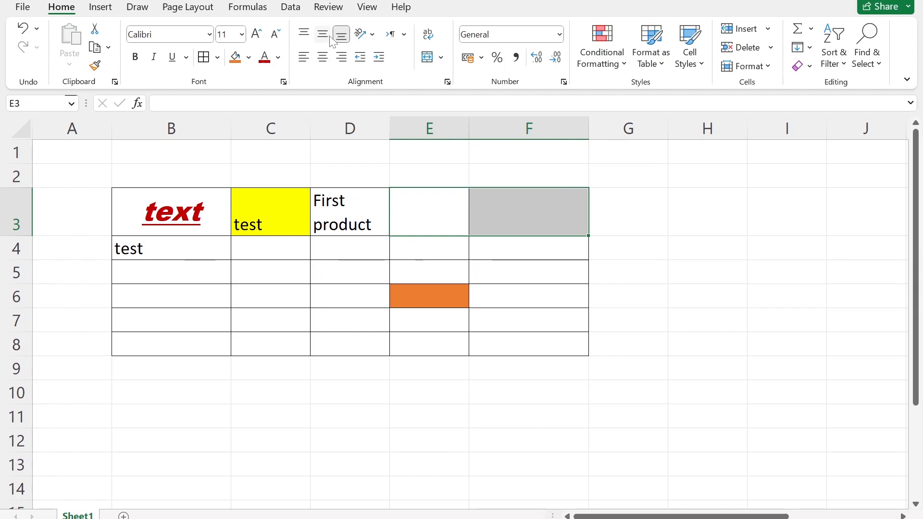
pyautogui.click(440, 57)
pyautogui.click(476, 77)
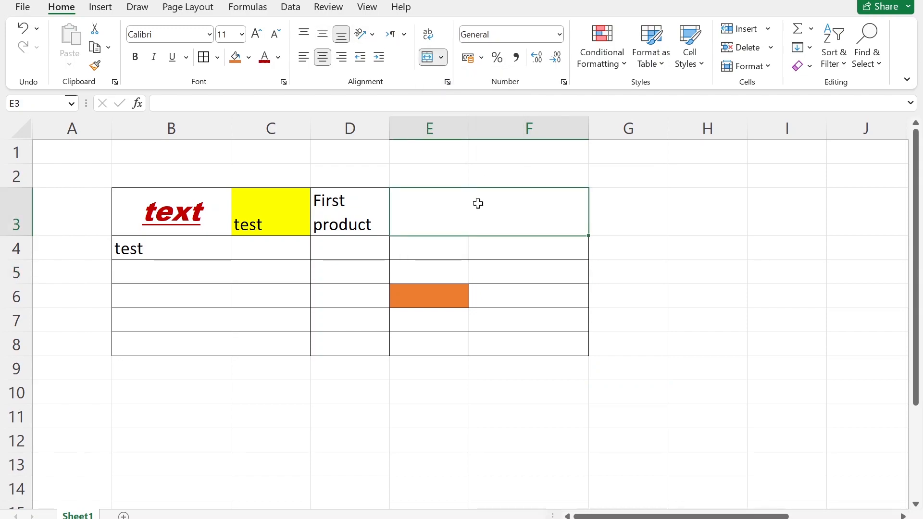
pyautogui.write('c')
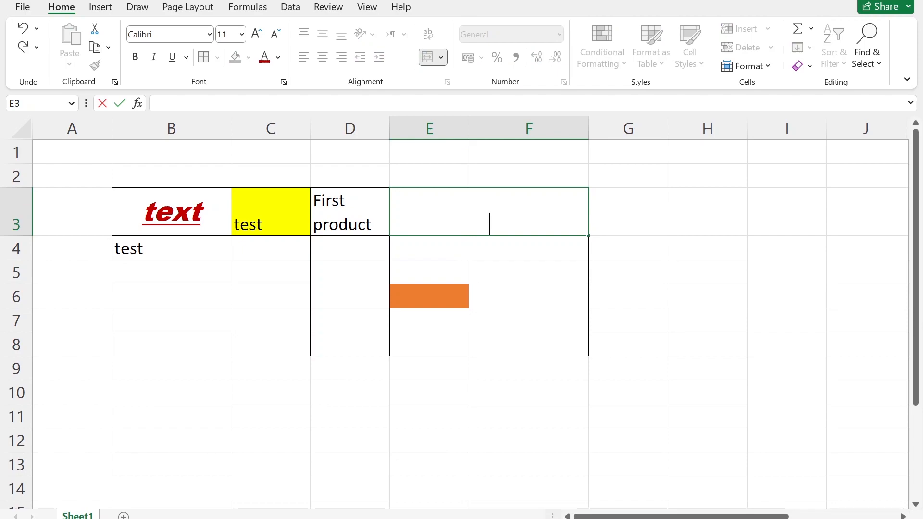
pyautogui.write('merge cells')
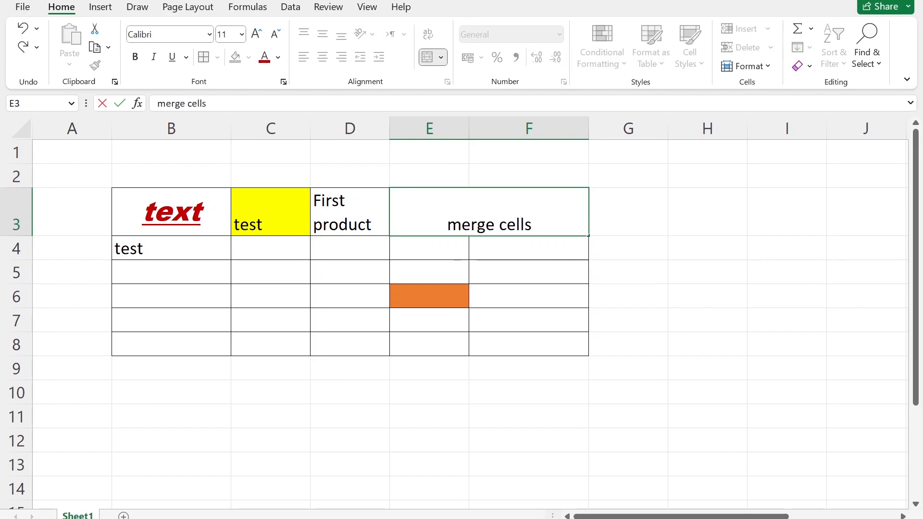
pyautogui.press('Return')
pyautogui.click(477, 203)
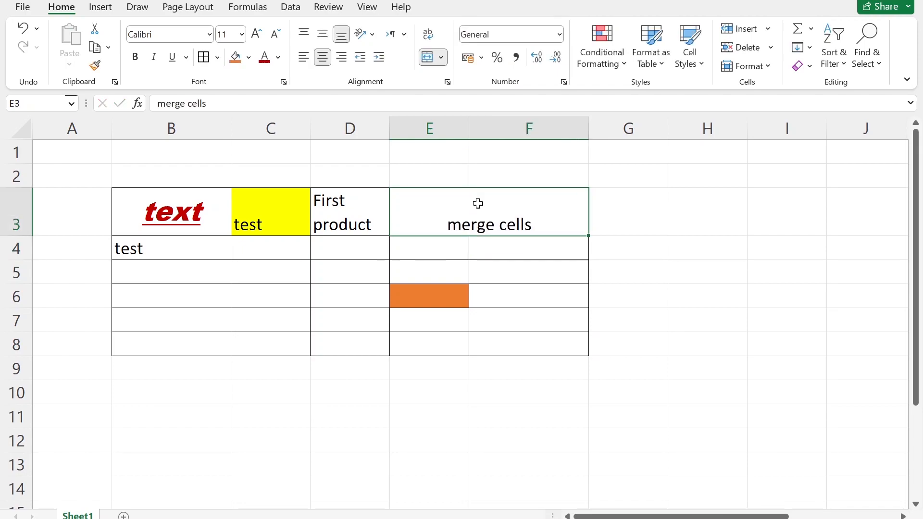
pyautogui.click(659, 264)
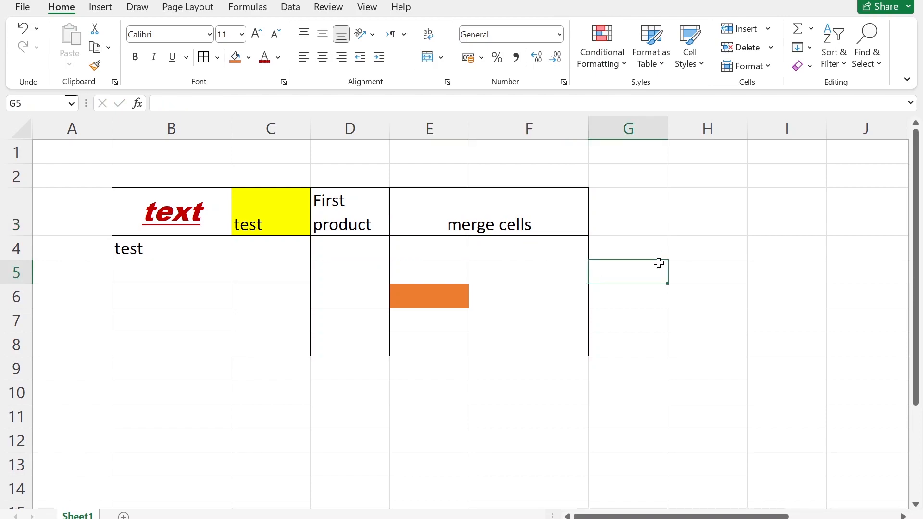
pyautogui.click(603, 365)
# Enter 18 in cell C4, keeping its General number format
pyautogui.click(276, 243)
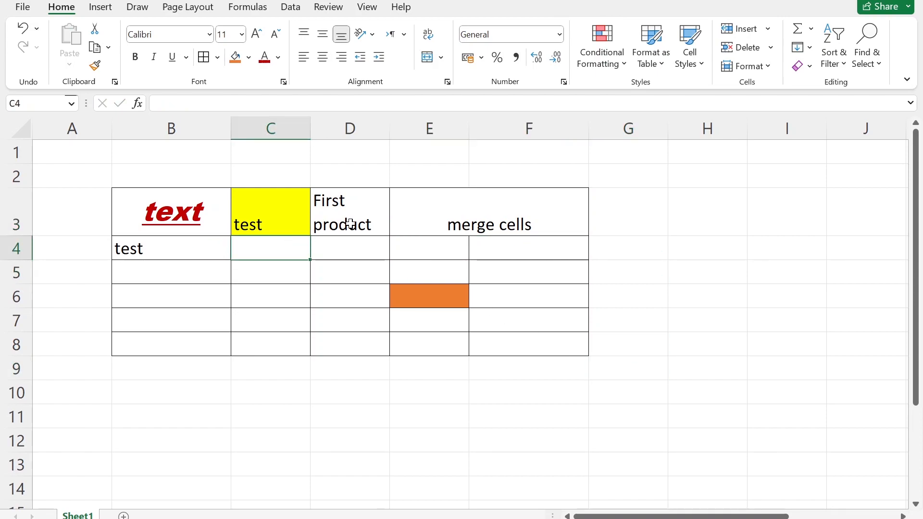
pyautogui.click(561, 34)
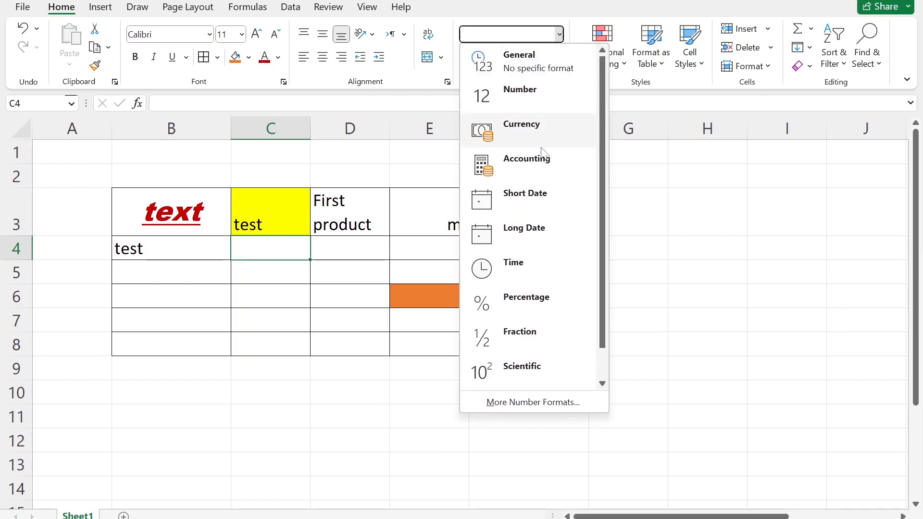
pyautogui.click(327, 291)
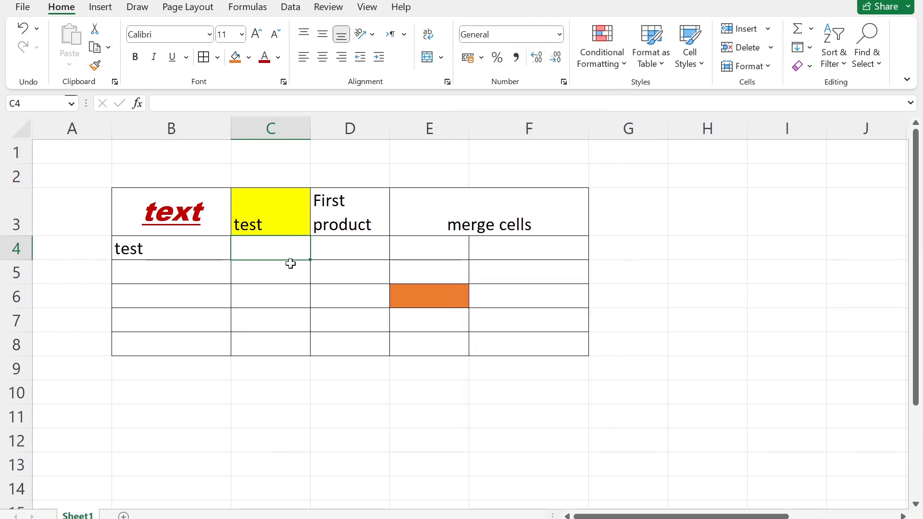
pyautogui.write('18')
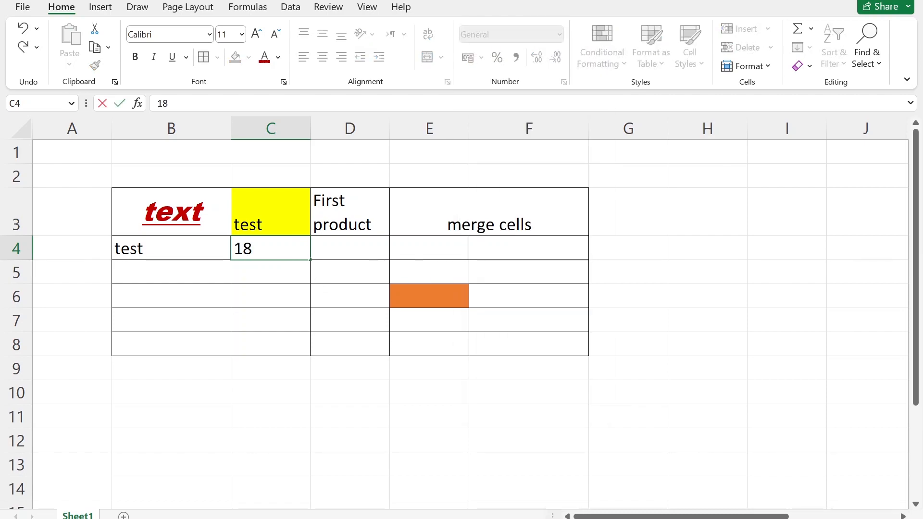
pyautogui.press('Return')
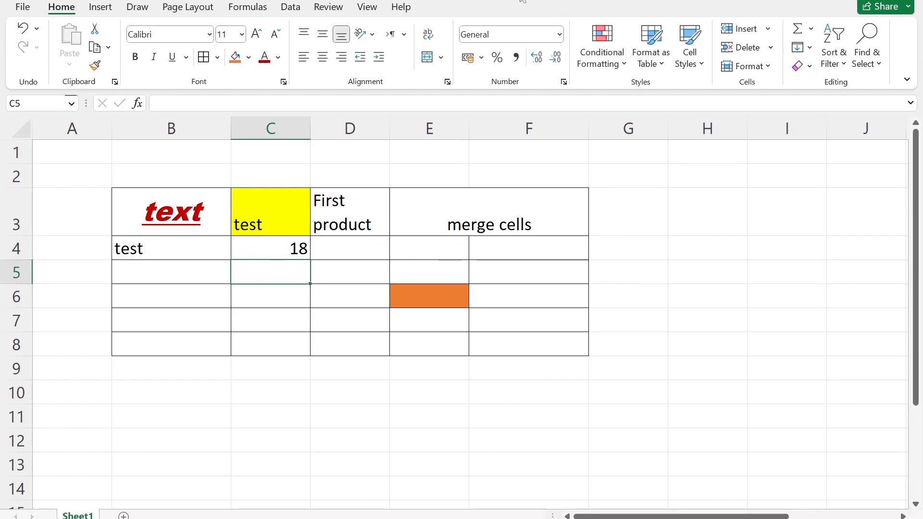
pyautogui.click(274, 243)
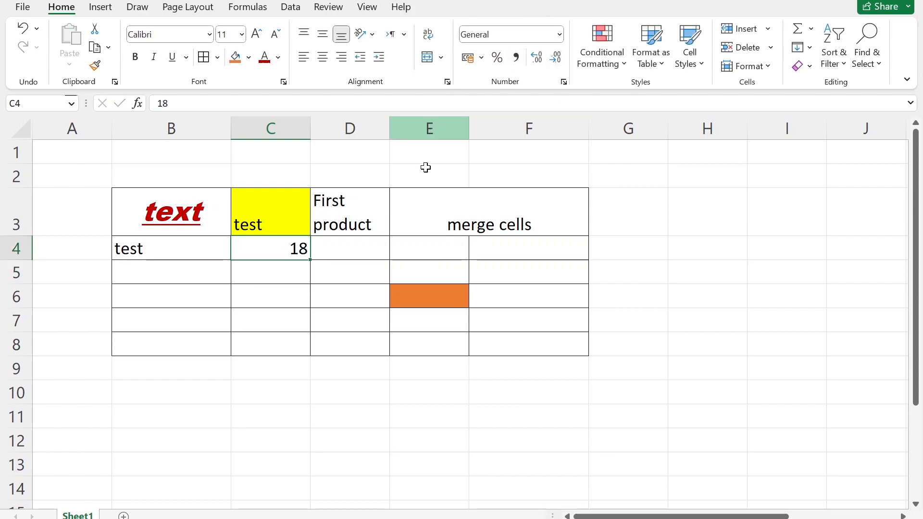
# Apply the Percentage number format to cell C5 and enter 18 in it
pyautogui.click(284, 266)
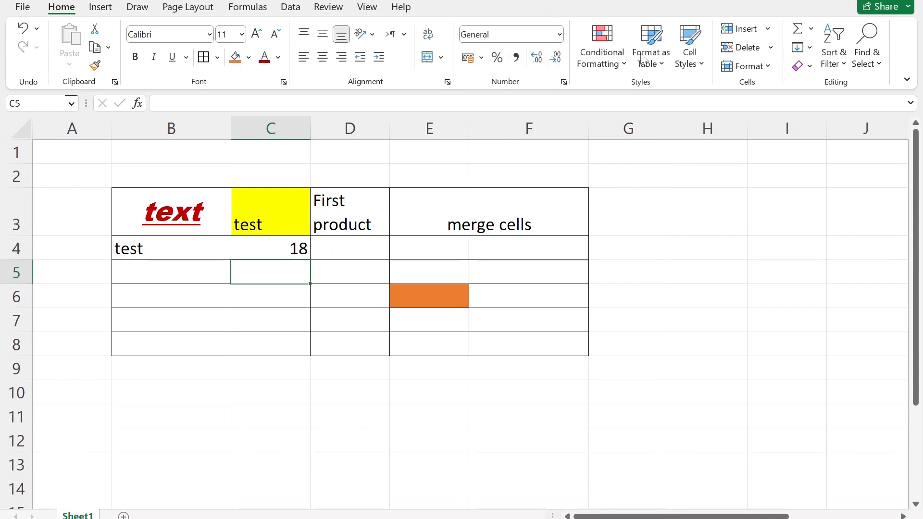
pyautogui.click(559, 36)
pyautogui.click(528, 300)
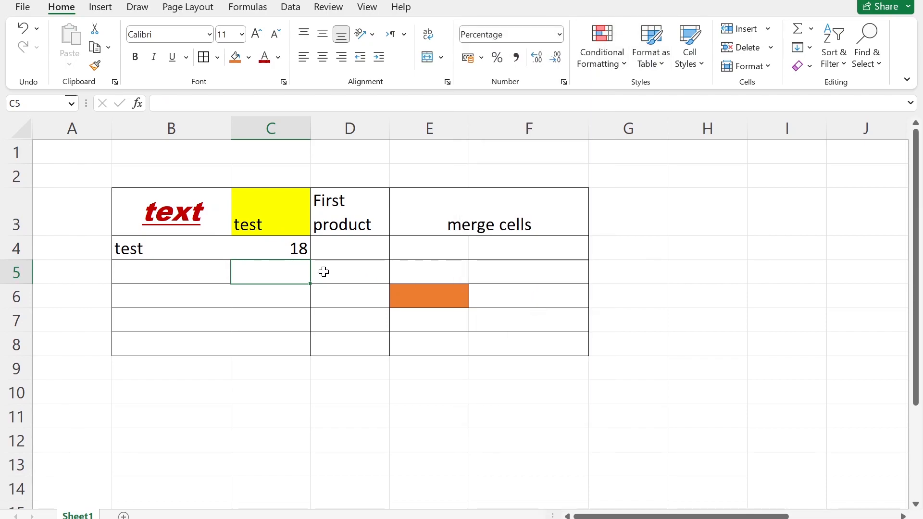
pyautogui.write('18')
pyautogui.press('Return')
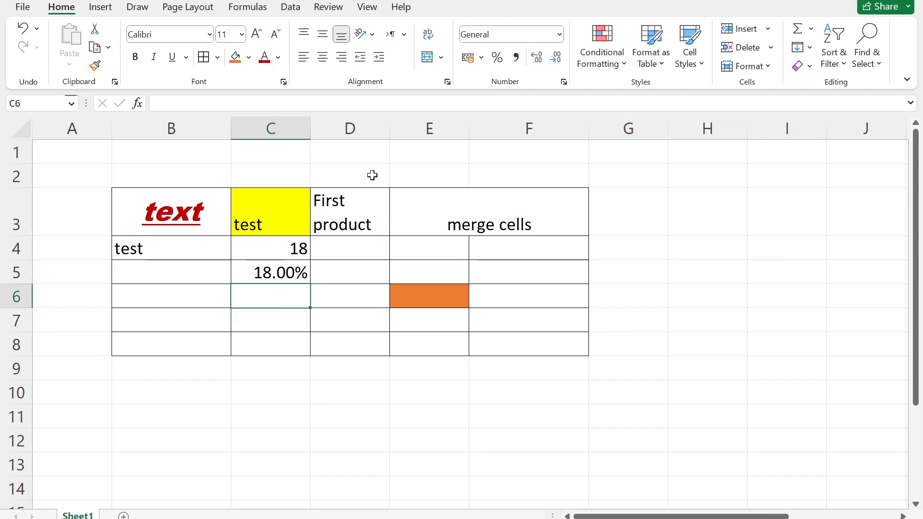
# Enter 18 in cell C6 and apply the Accounting format with the dollar symbol
pyautogui.write('18')
pyautogui.press('Return')
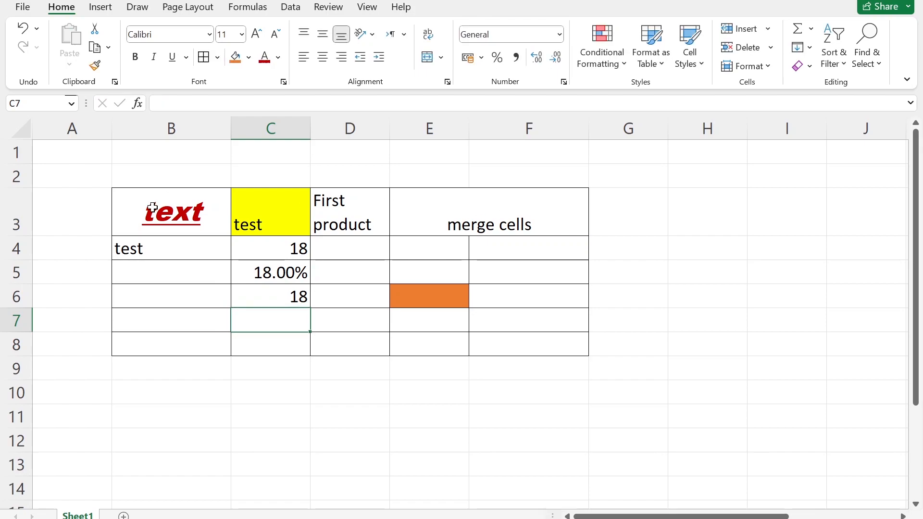
pyautogui.click(299, 295)
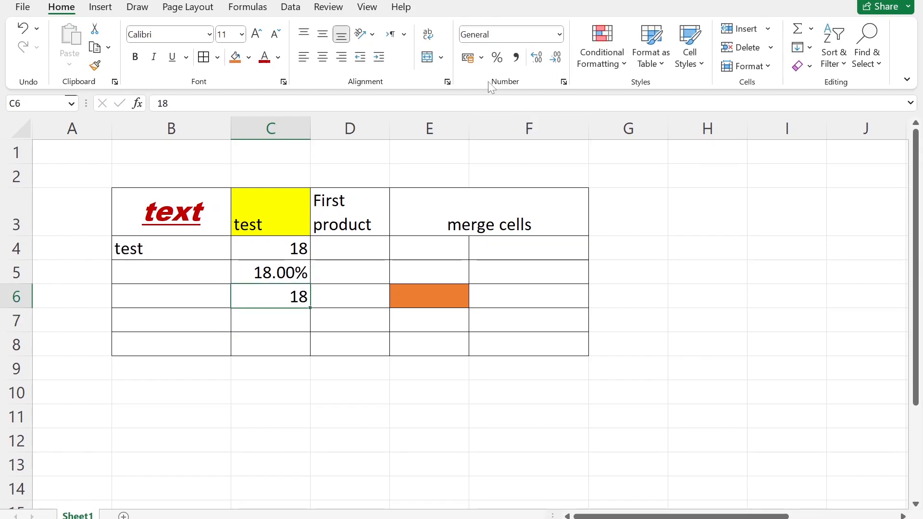
pyautogui.click(482, 58)
pyautogui.click(481, 107)
pyautogui.click(428, 412)
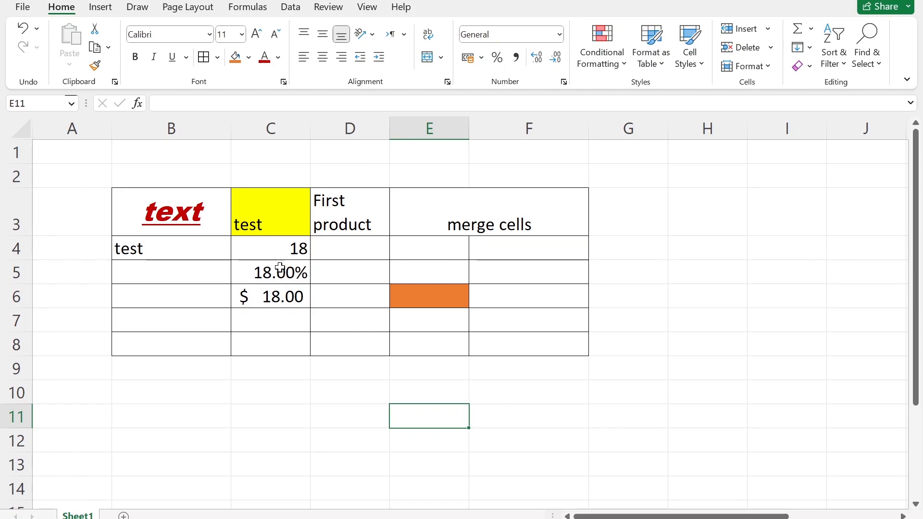
# Increase the dollar amount in cell C6 to five decimal places and reduce it back to two
pyautogui.click(276, 296)
pyautogui.click(538, 59)
pyautogui.click(537, 60)
pyautogui.click(538, 60)
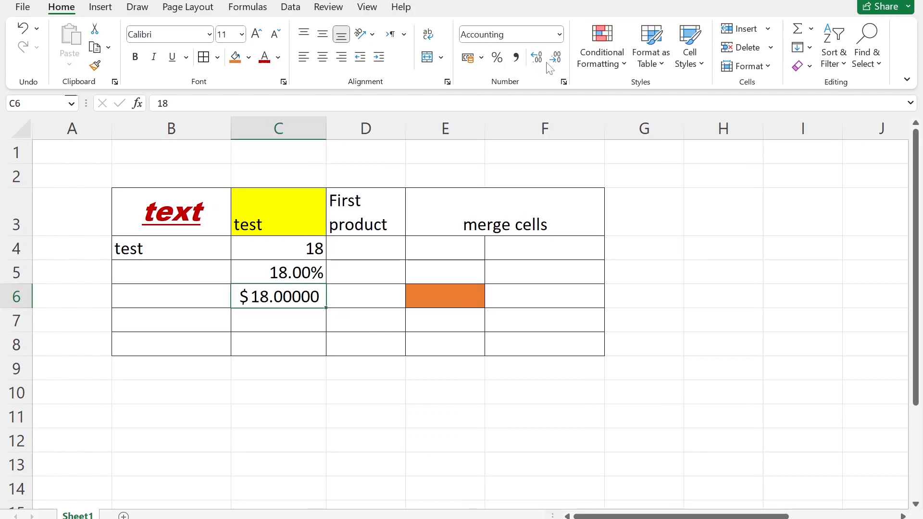
pyautogui.click(556, 59)
pyautogui.click(557, 59)
pyautogui.click(556, 58)
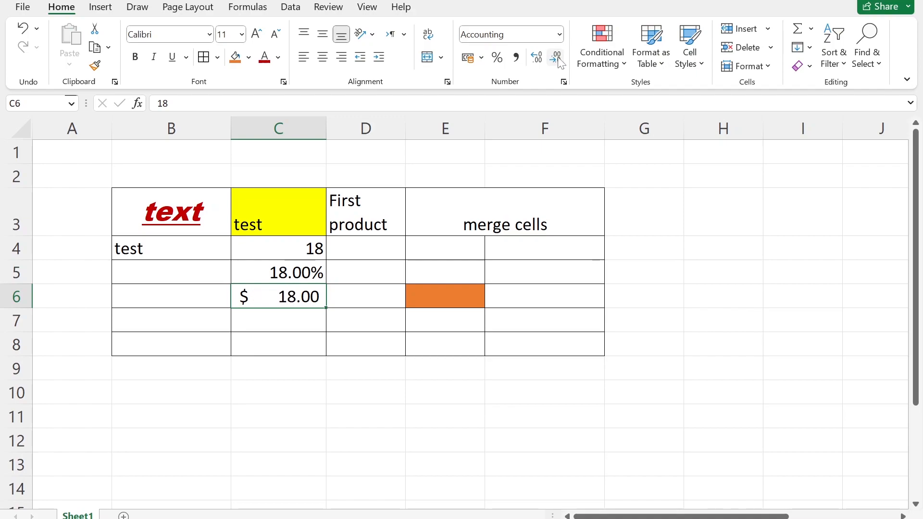
pyautogui.click(476, 460)
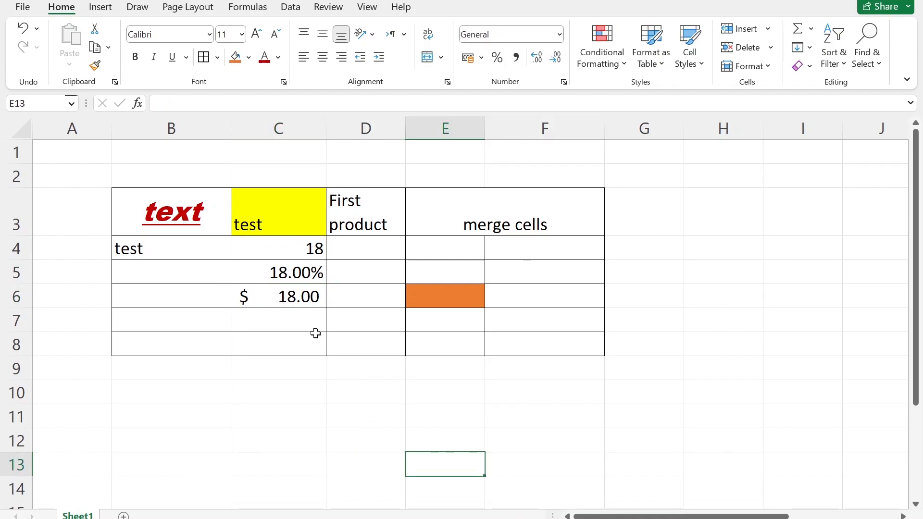
# Enter 17 in cell C7 and 20 in cell C8
pyautogui.click(296, 299)
pyautogui.click(279, 315)
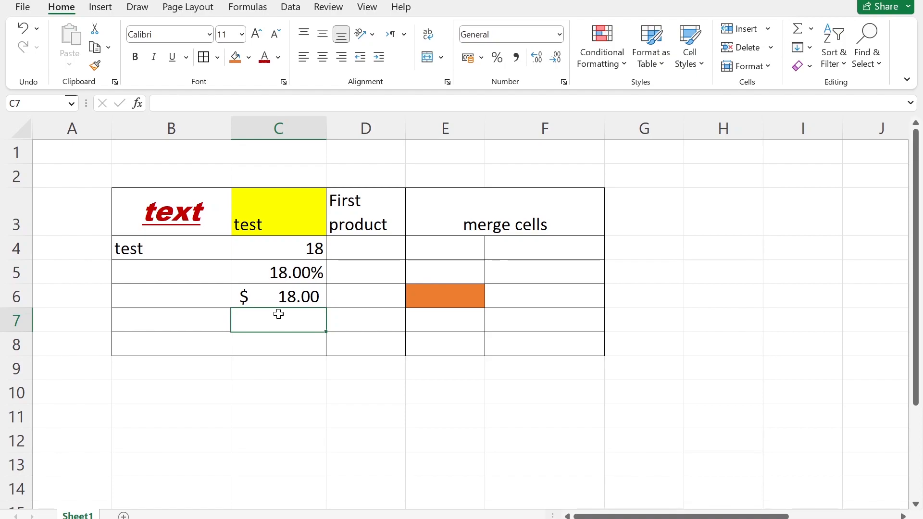
pyautogui.write('&')
pyautogui.press('BackSpace')
pyautogui.press('BackSpace')
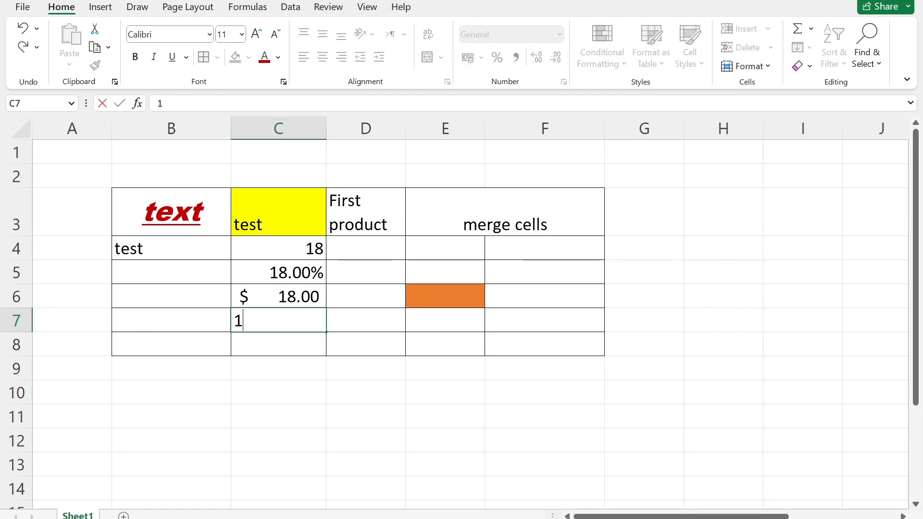
pyautogui.press('Return')
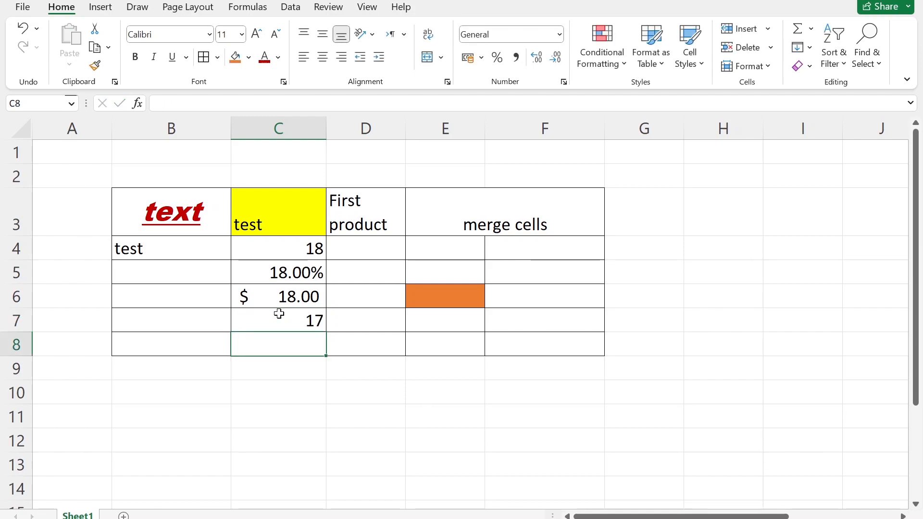
pyautogui.write('20')
pyautogui.press('Return')
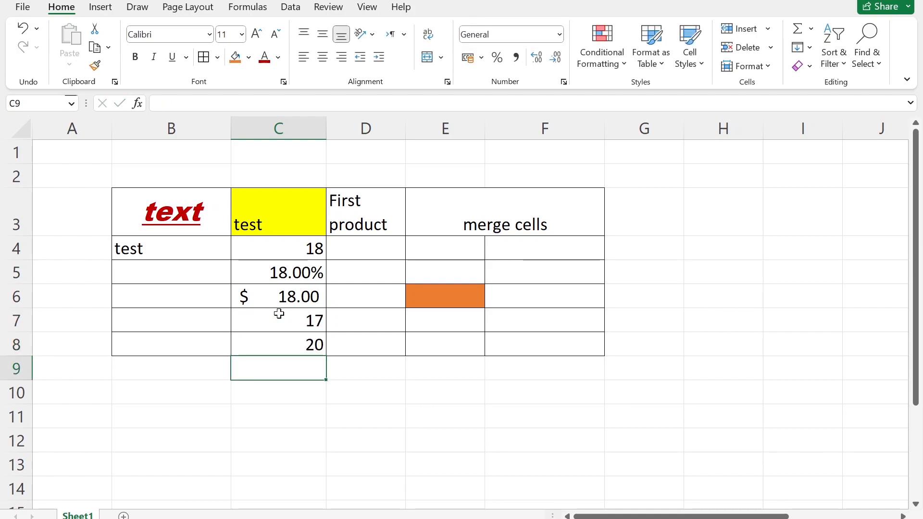
# Apply the Accounting format to cells C7:C8 and set its currency symbol to the dollar
pyautogui.click(281, 316)
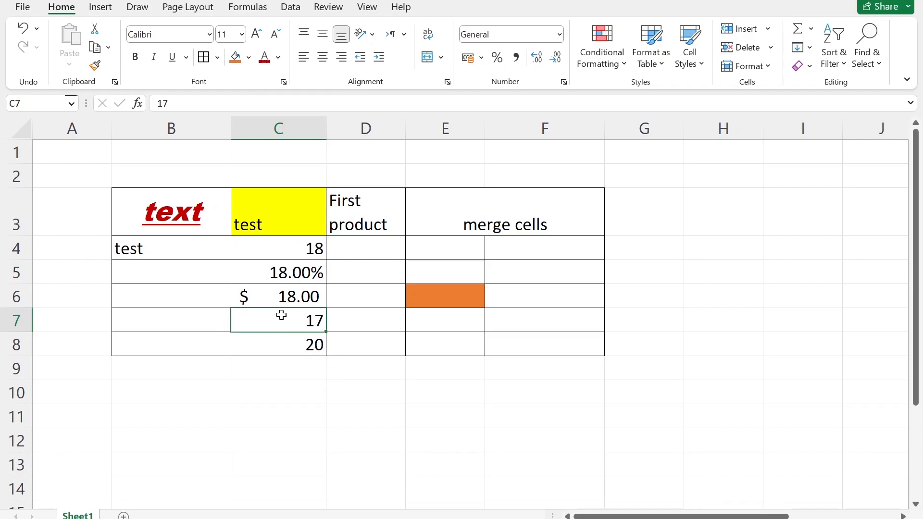
pyautogui.moveTo(281, 316); pyautogui.dragTo(278, 344)
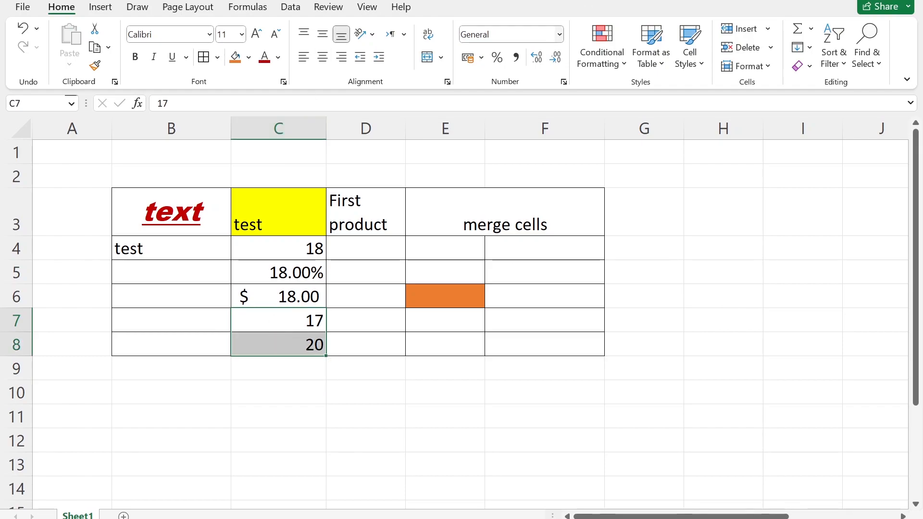
pyautogui.click(470, 58)
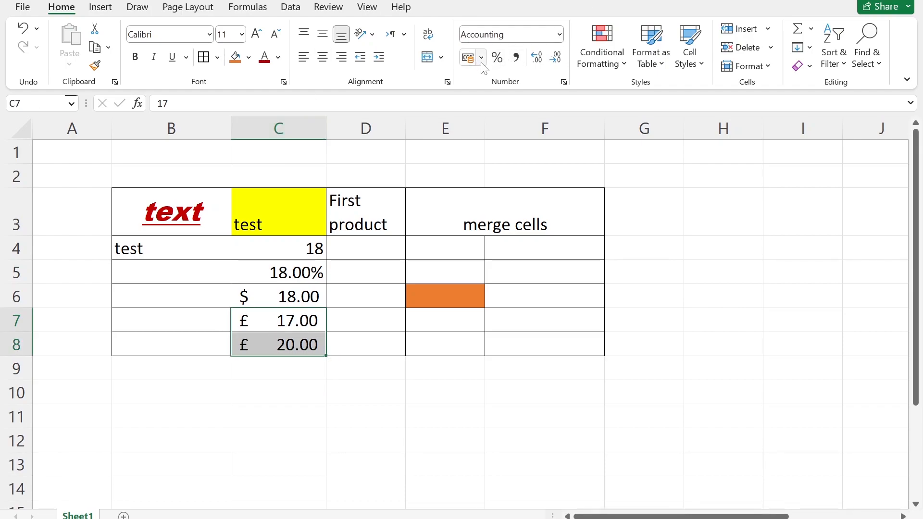
pyautogui.click(482, 58)
pyautogui.click(489, 104)
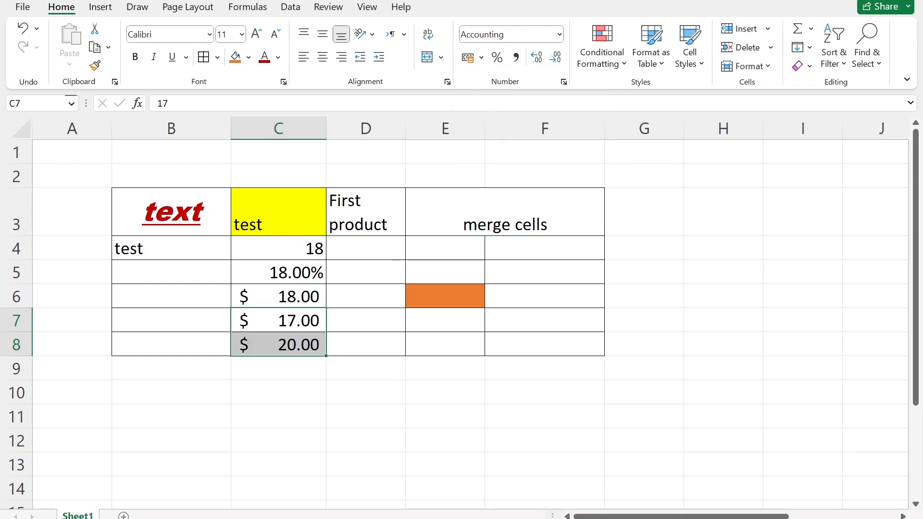
pyautogui.click(391, 373)
# Add a Greater Than conditional formatting rule to cells C6:C8 for values above 18, using Light Red Fill with Dark Red Text
pyautogui.moveTo(289, 300); pyautogui.dragTo(289, 345)
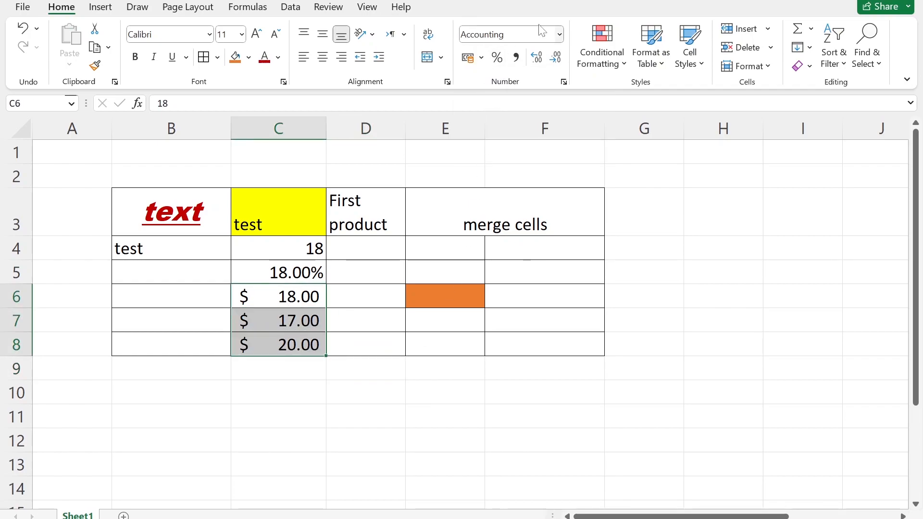
pyautogui.click(599, 61)
pyautogui.moveTo(619, 100)
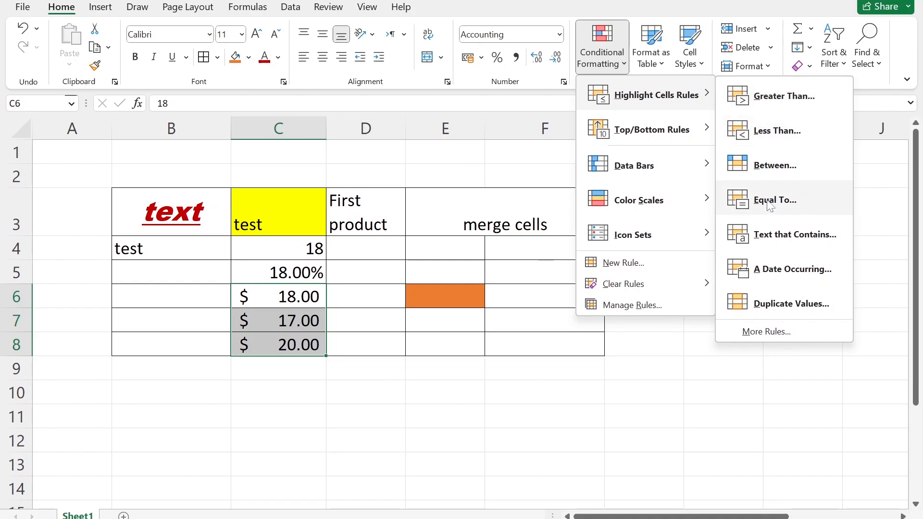
pyautogui.click(783, 96)
pyautogui.write('e')
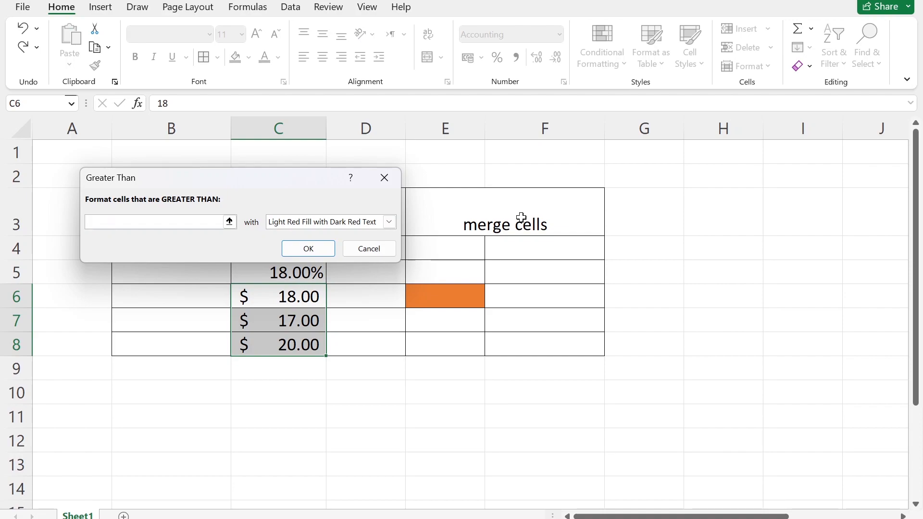
pyautogui.write('18')
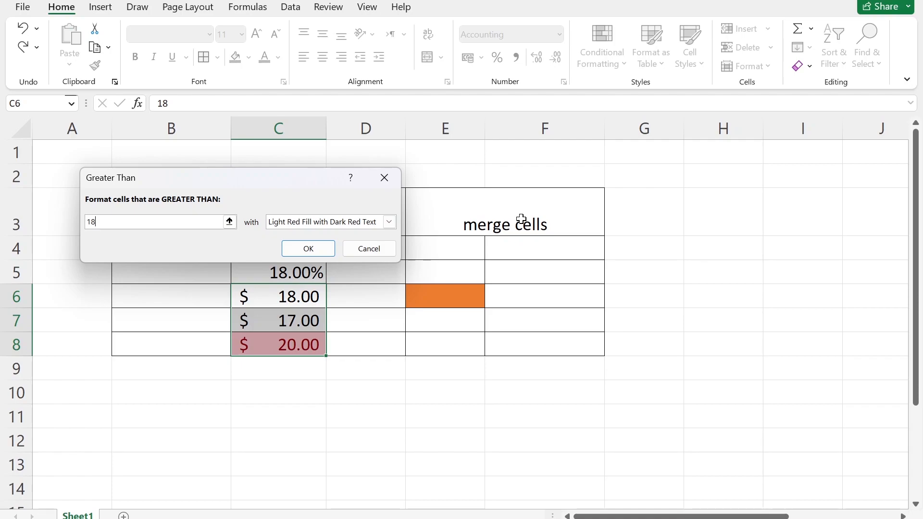
pyautogui.click(389, 222)
pyautogui.click(378, 237)
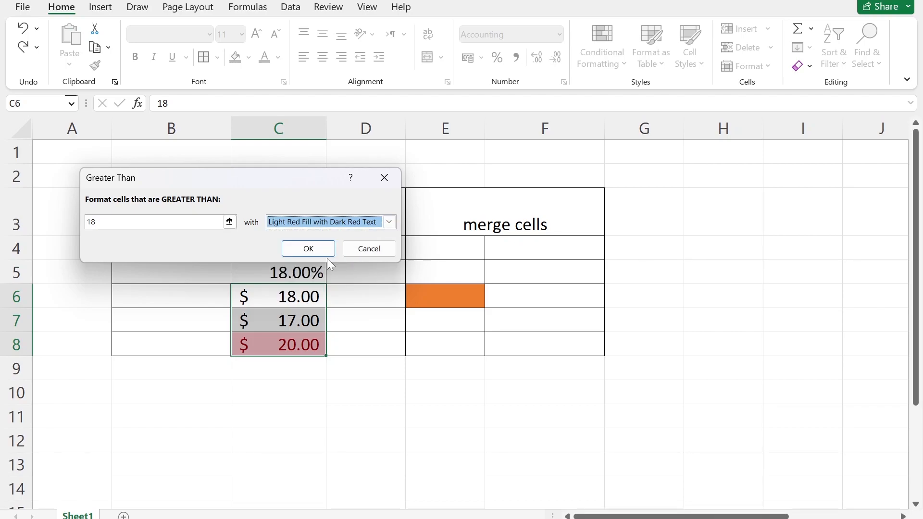
pyautogui.click(321, 251)
pyautogui.click(382, 401)
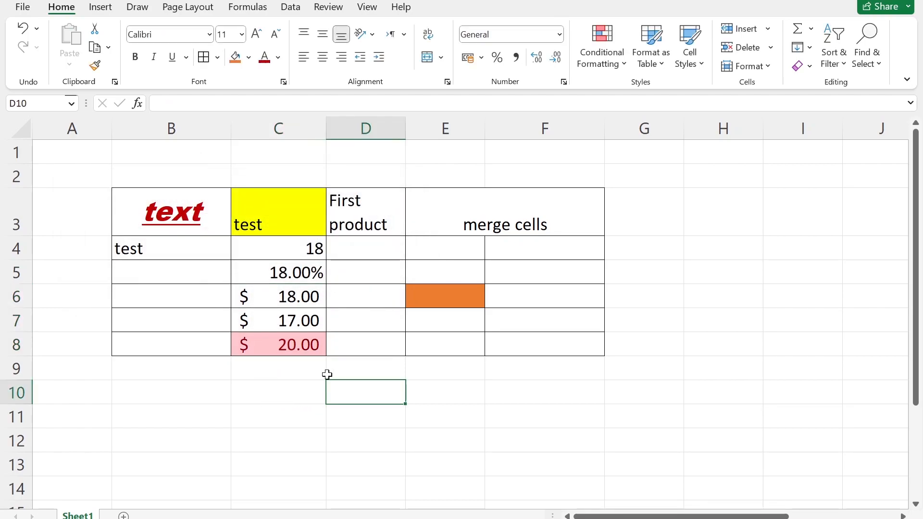
# Change the amount in cell C7 to 21 to test the conditional formatting rule
pyautogui.click(268, 371)
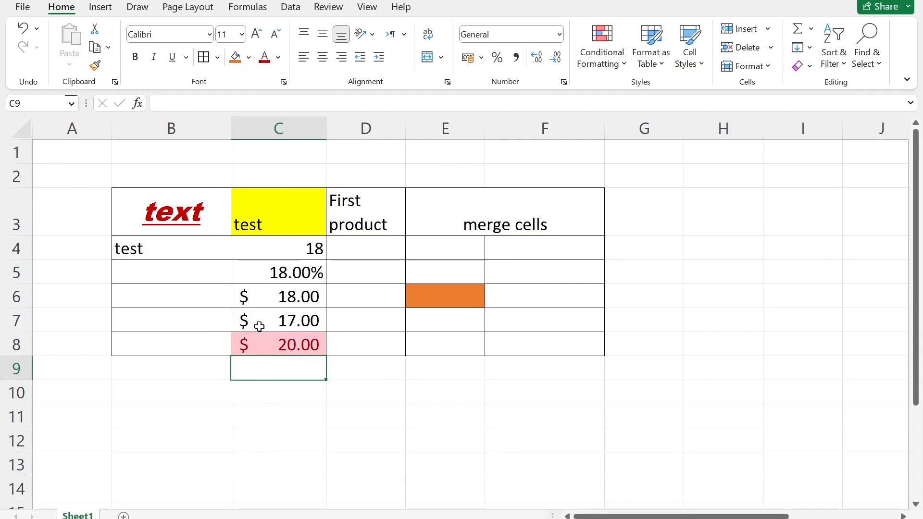
pyautogui.click(258, 346)
pyautogui.click(273, 390)
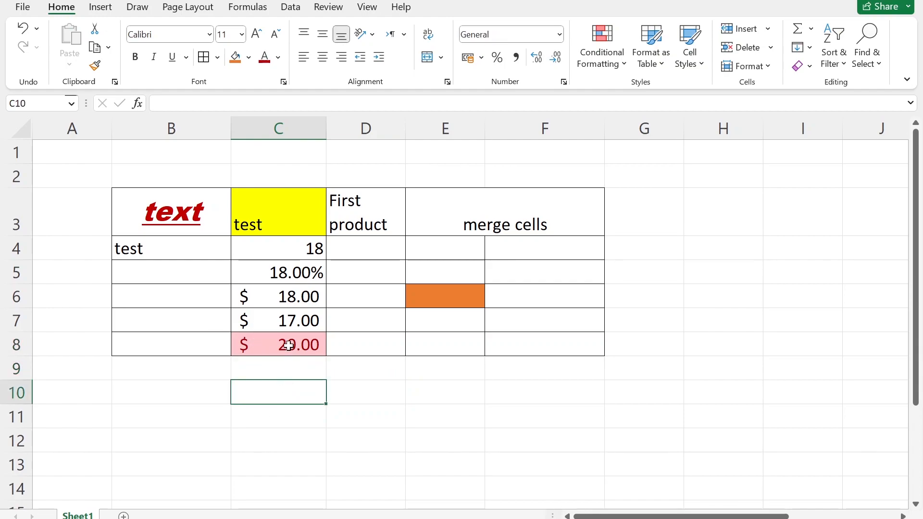
pyautogui.click(272, 322)
pyautogui.write('21')
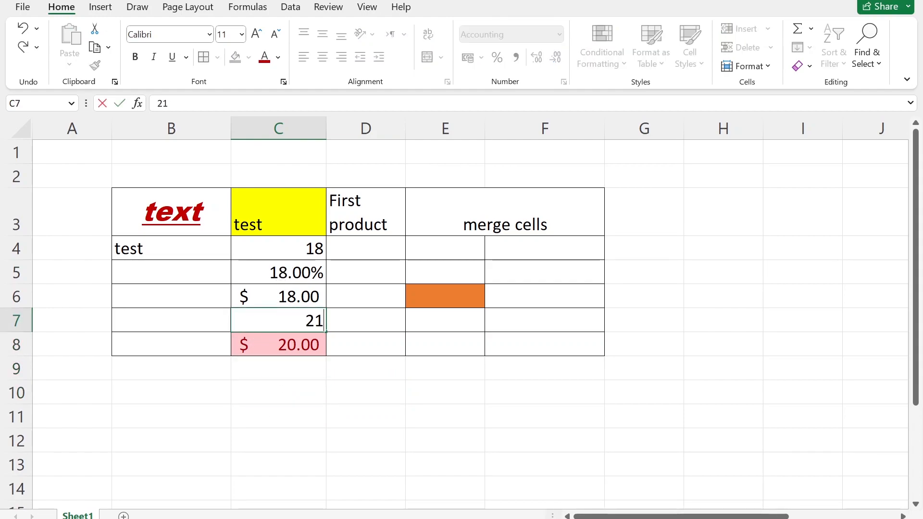
pyautogui.press('Return')
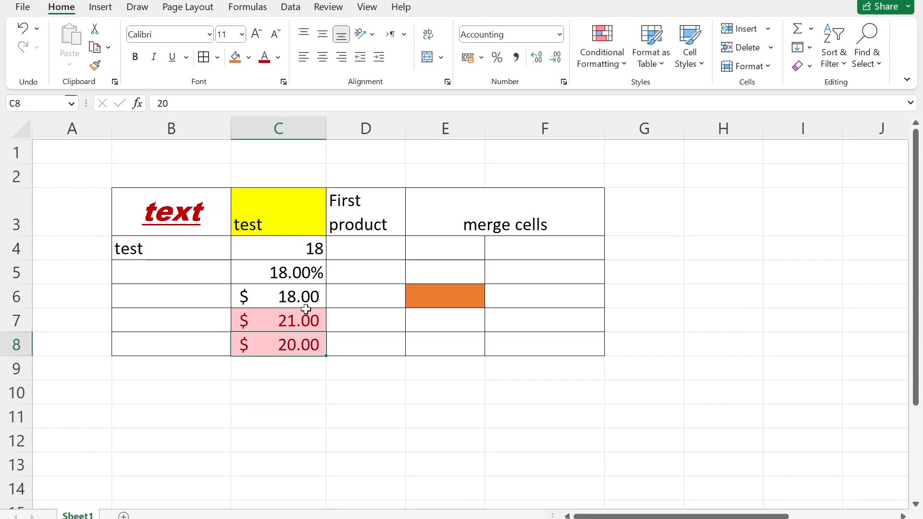
# Set the amount in cell C7 to 16
pyautogui.click(273, 317)
pyautogui.write('16')
pyautogui.press('Return')
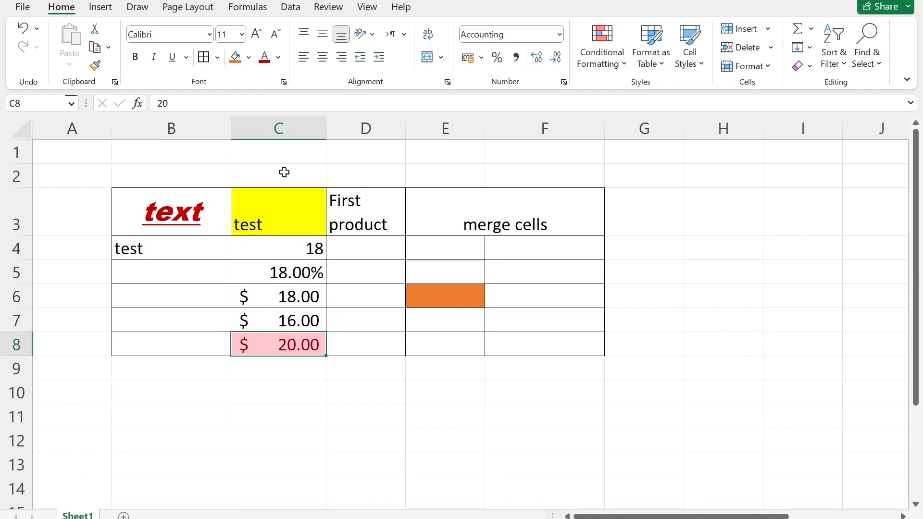
pyautogui.click(458, 352)
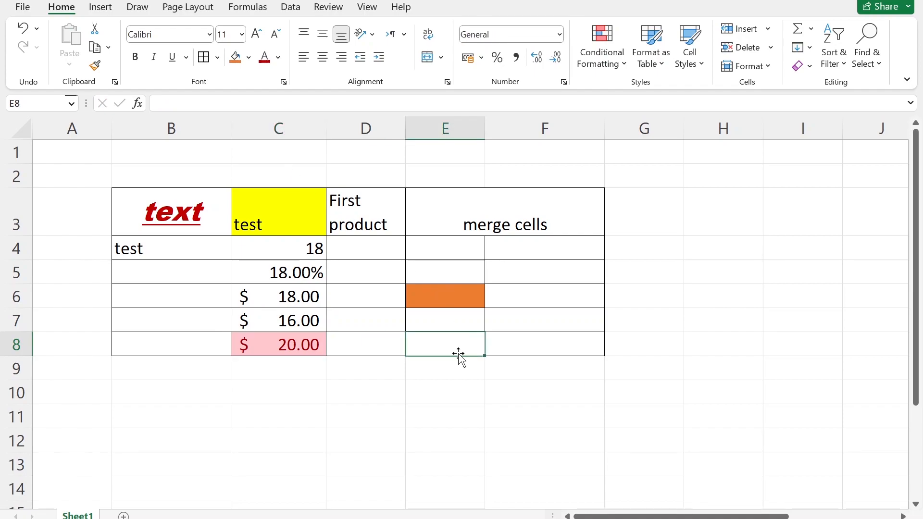
pyautogui.click(455, 432)
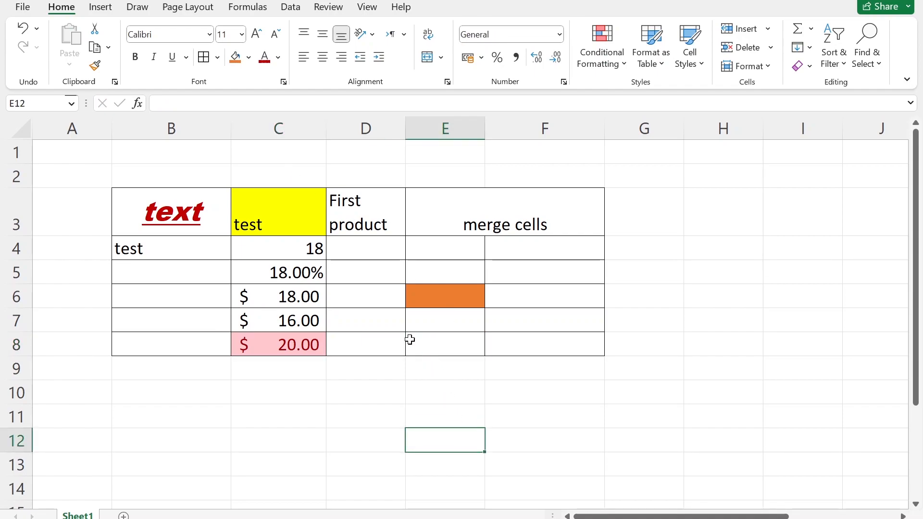
pyautogui.click(556, 400)
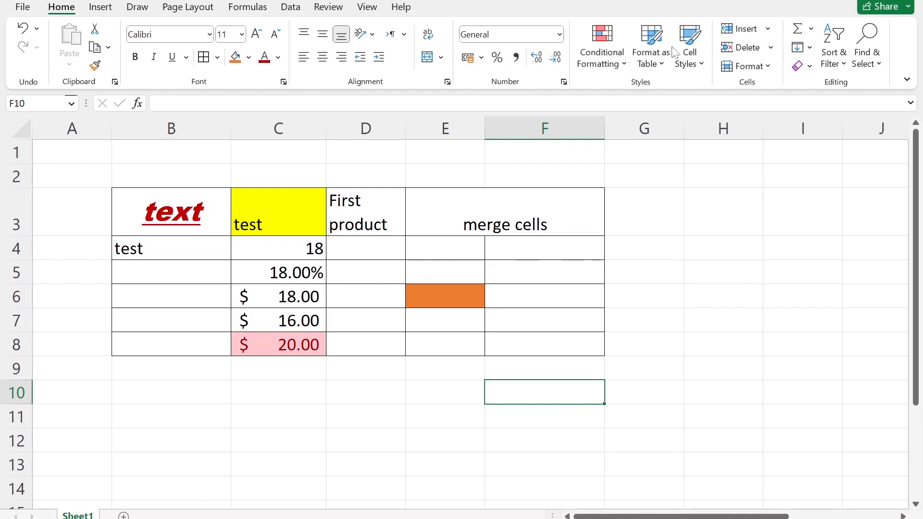
# Format the range B3:F8 as an orange banded table with headers
pyautogui.click(656, 65)
pyautogui.click(656, 67)
pyautogui.moveTo(144, 210); pyautogui.dragTo(586, 343)
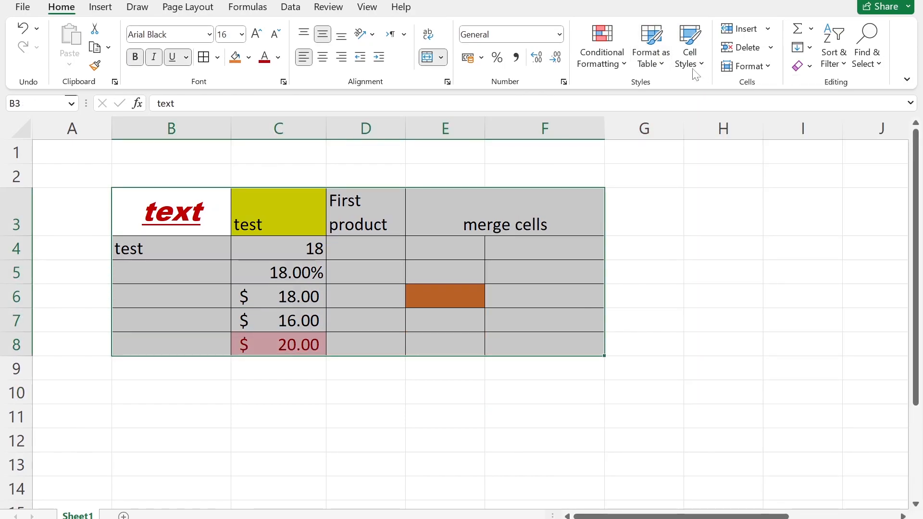
pyautogui.click(652, 57)
pyautogui.click(688, 257)
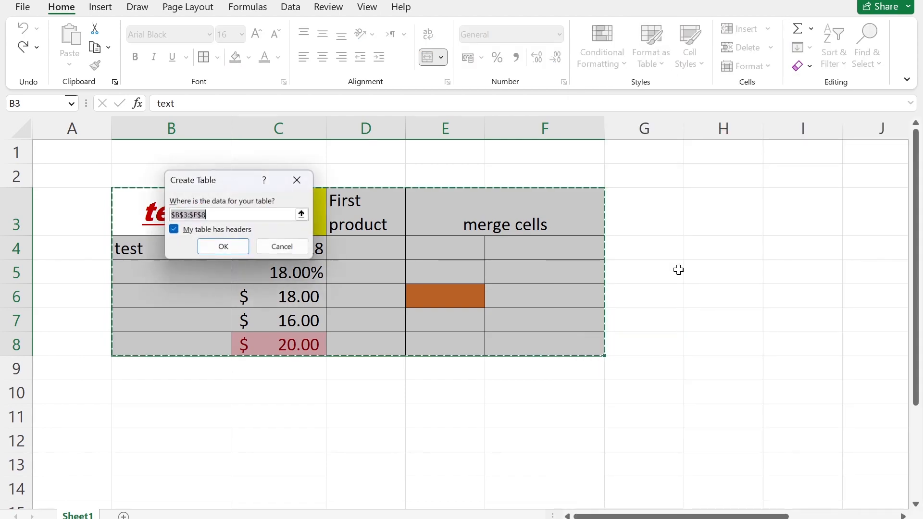
pyautogui.click(224, 248)
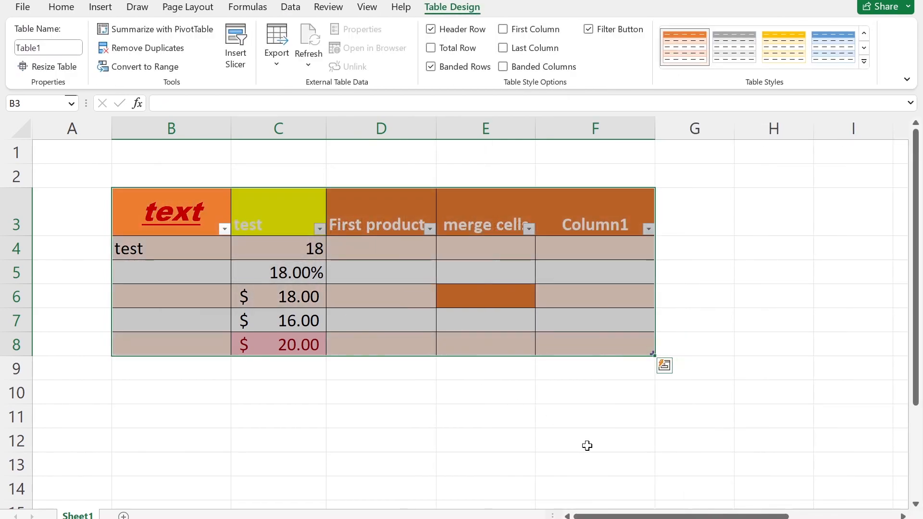
# Open the text column's filter options, close them and undo the table formatting
pyautogui.click(587, 443)
pyautogui.click(227, 230)
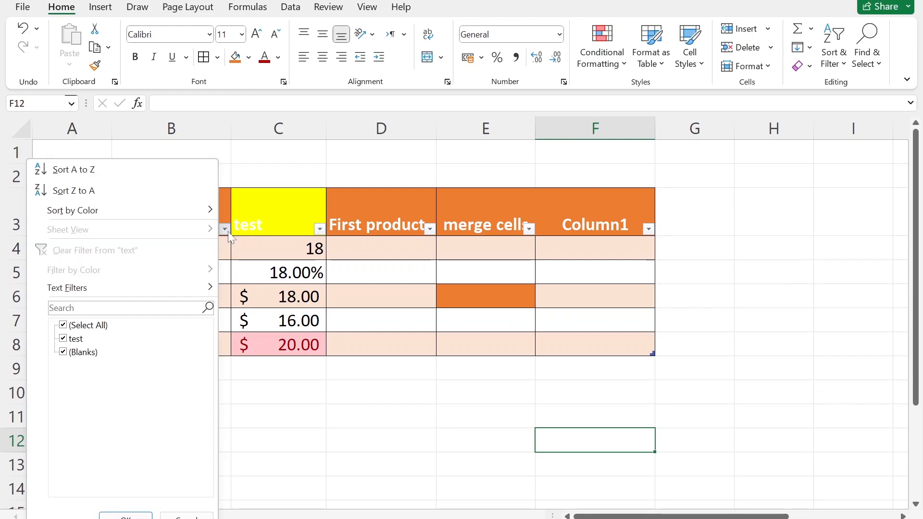
pyautogui.click(547, 347)
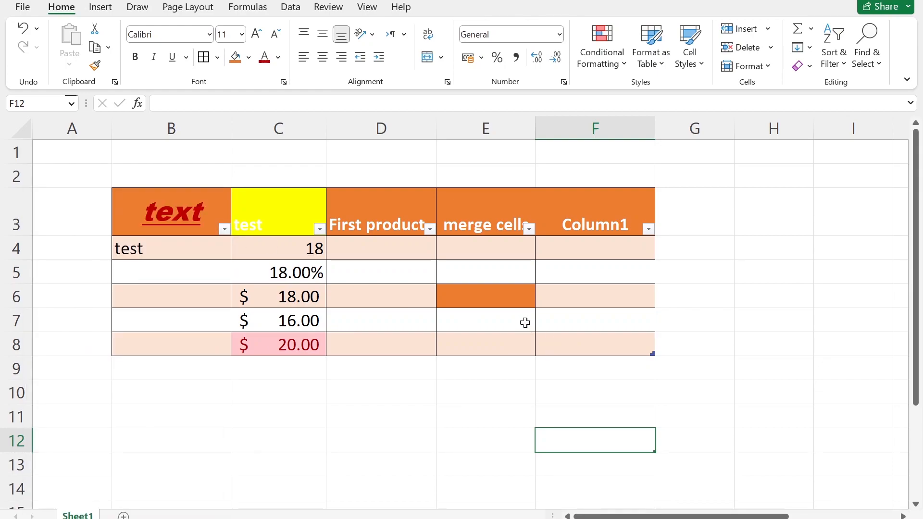
pyautogui.hotkey('ctrl', 'z')
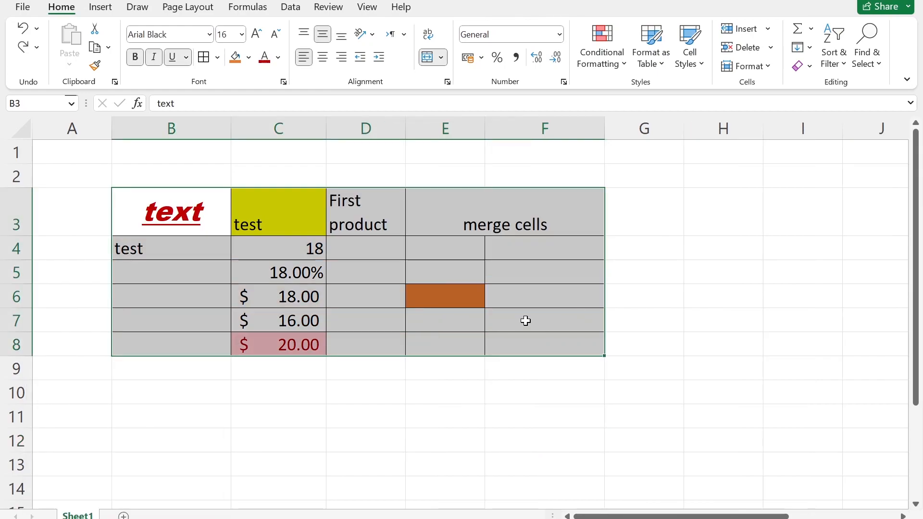
pyautogui.click(699, 231)
pyautogui.click(682, 369)
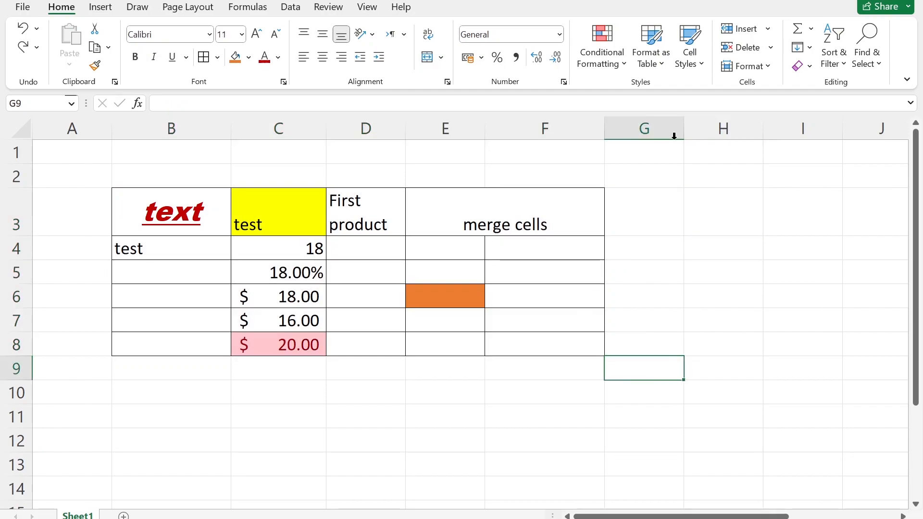
# Look through the available cell styles with the range B3:F8 selected
pyautogui.click(686, 68)
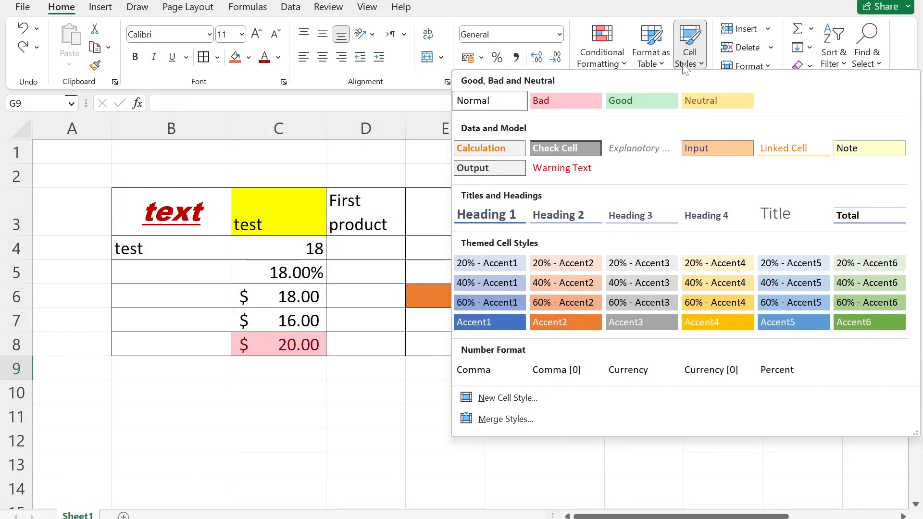
pyautogui.click(686, 68)
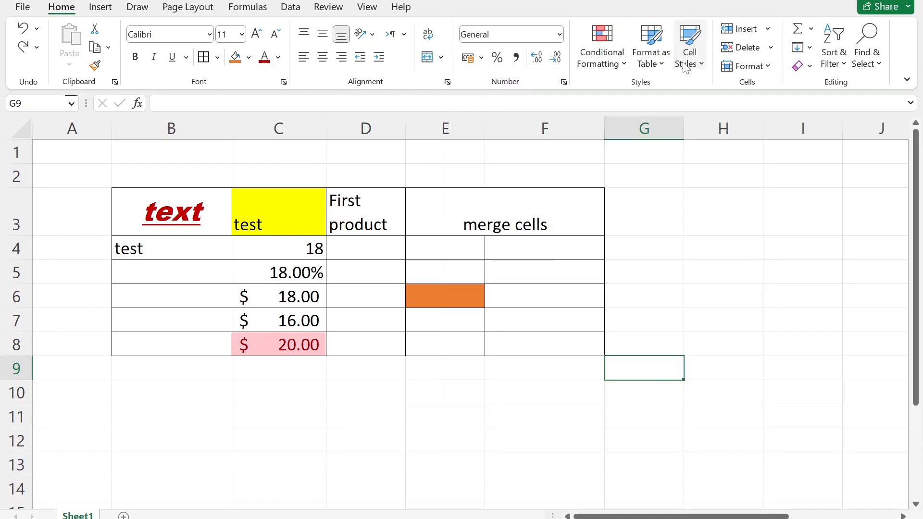
pyautogui.moveTo(226, 211); pyautogui.dragTo(501, 334)
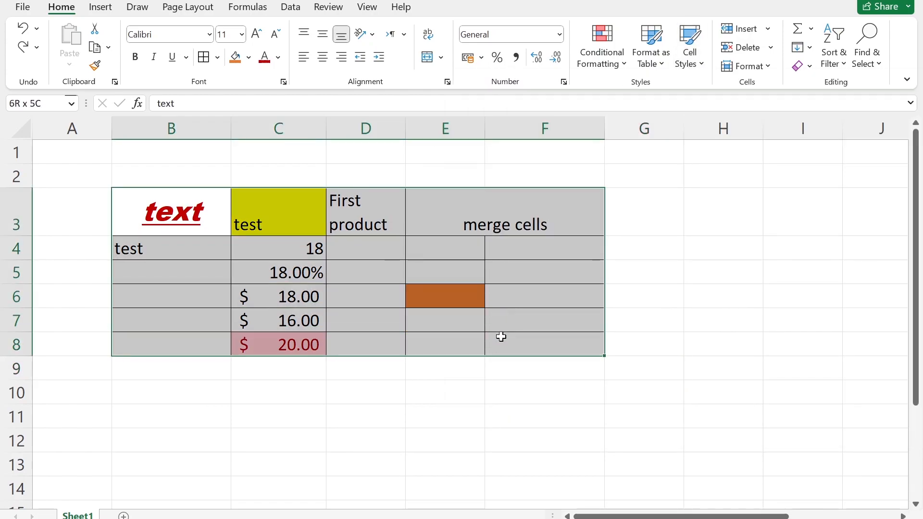
pyautogui.click(689, 51)
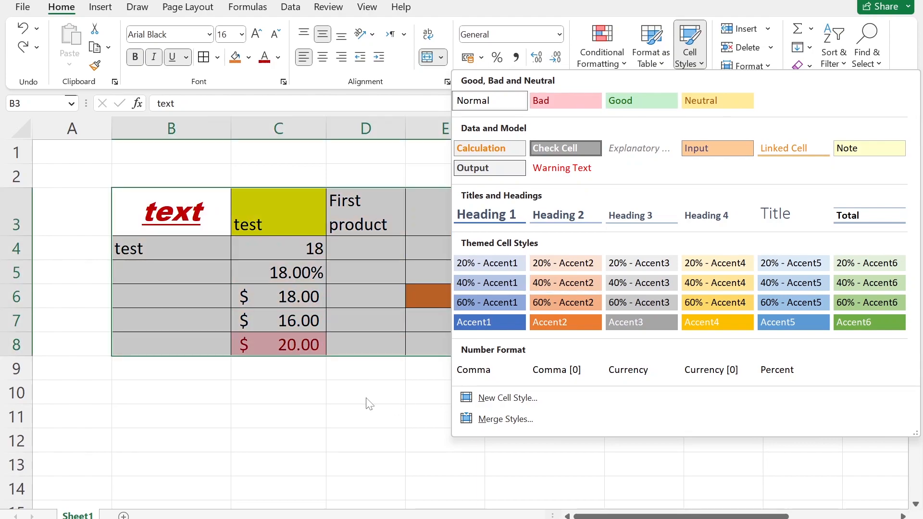
pyautogui.click(369, 403)
pyautogui.click(195, 270)
# Preview the Accent2 cell style on the header row B3:F3 without applying it
pyautogui.moveTo(185, 216); pyautogui.dragTo(553, 210)
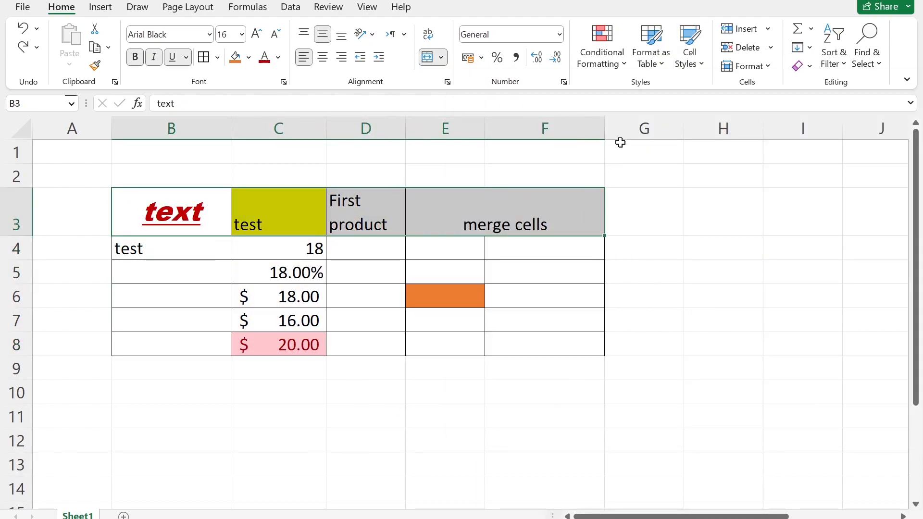
pyautogui.click(689, 50)
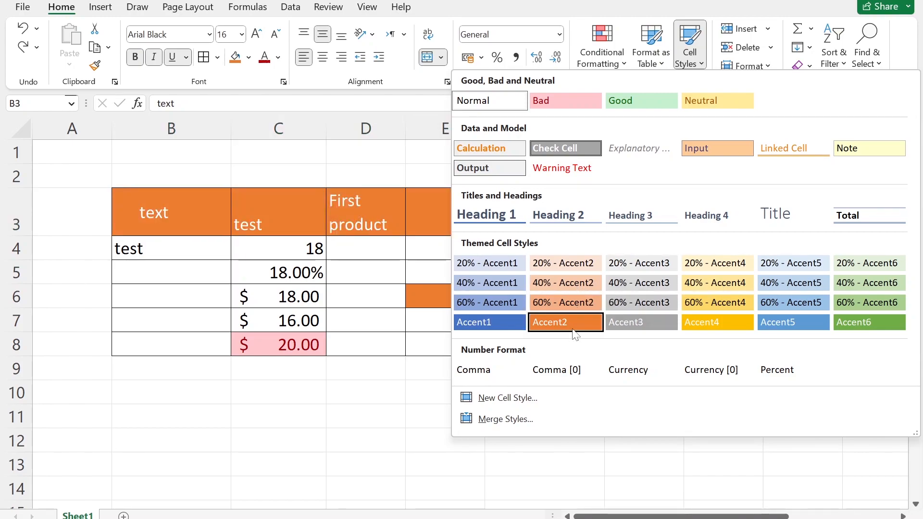
pyautogui.click(351, 427)
pyautogui.click(804, 315)
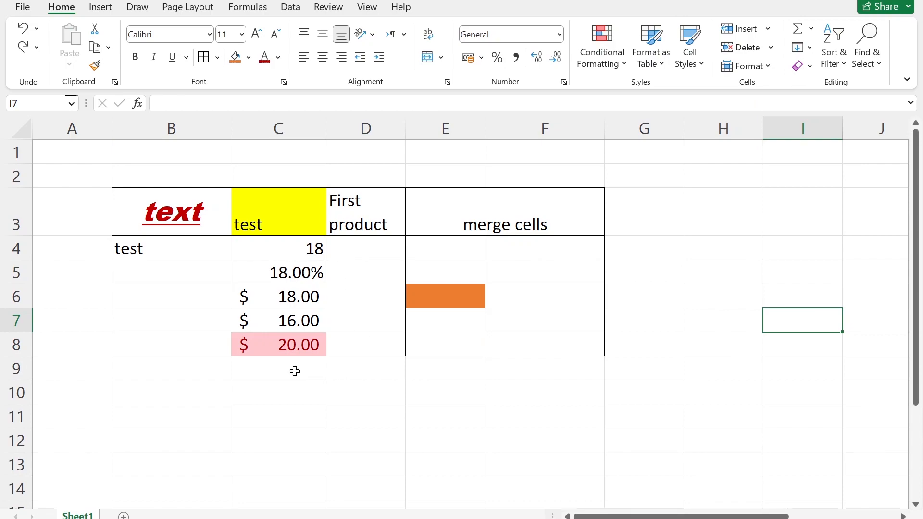
pyautogui.click(523, 409)
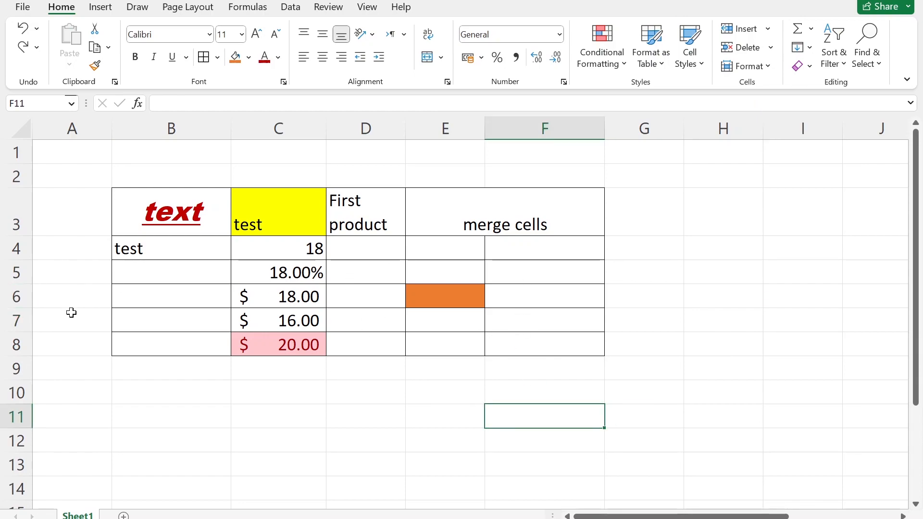
# Insert a new sheet row above row 7
pyautogui.click(16, 321)
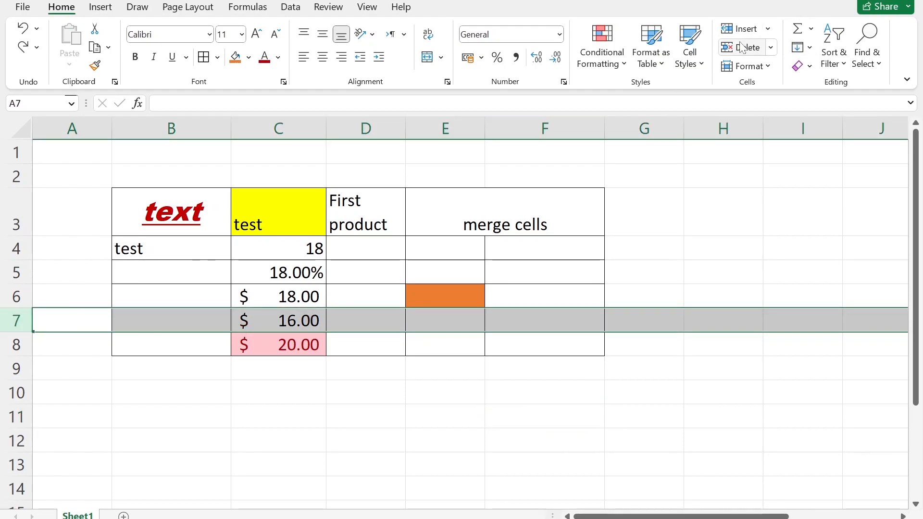
pyautogui.click(768, 28)
pyautogui.click(767, 50)
pyautogui.click(536, 365)
pyautogui.click(518, 398)
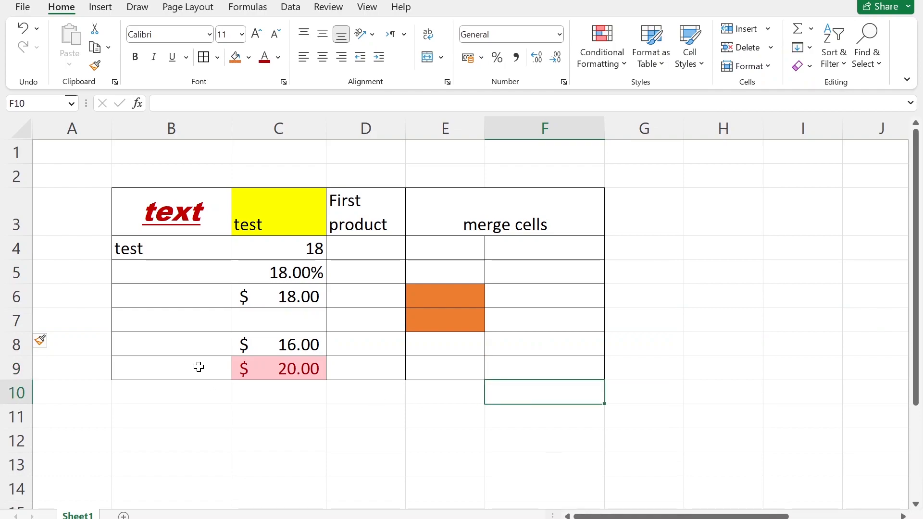
# Delete the newly inserted blank row 7
pyautogui.click(20, 321)
pyautogui.click(770, 47)
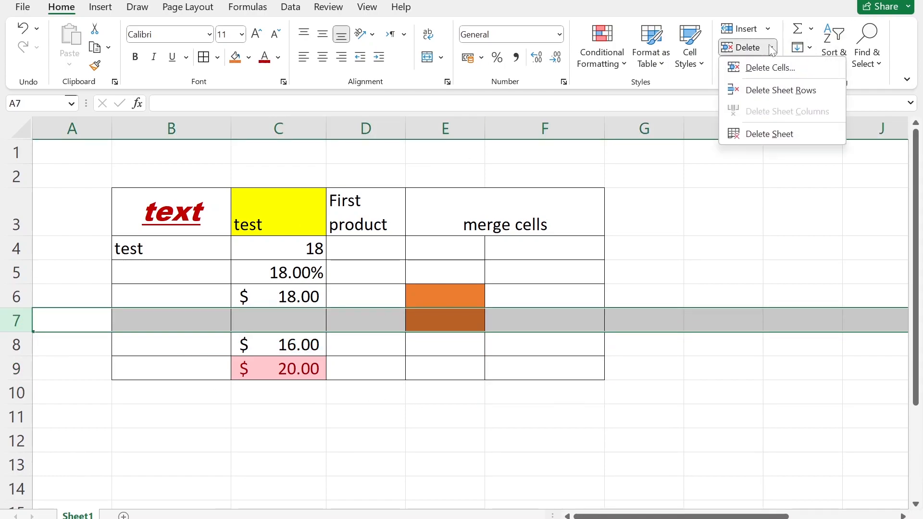
pyautogui.click(763, 68)
pyautogui.click(659, 391)
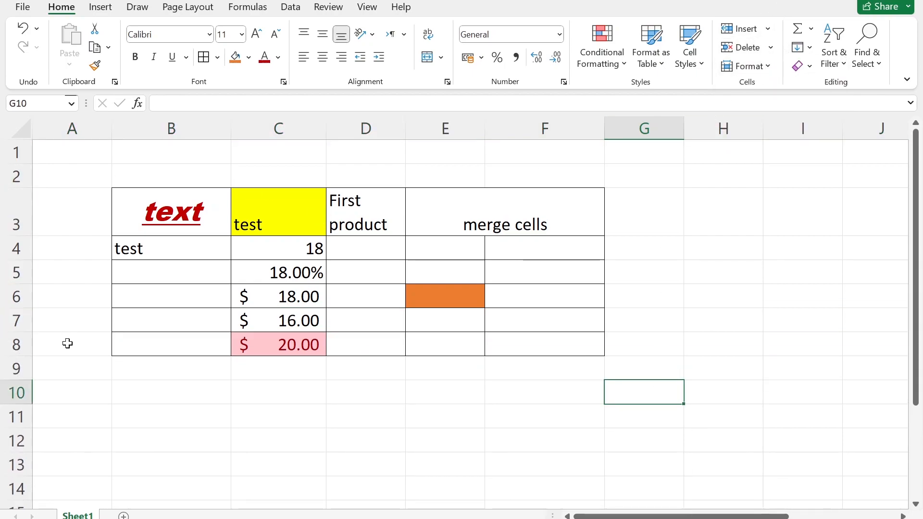
# Check the row height setting of row 7 and cancel without changing it
pyautogui.click(17, 321)
pyautogui.click(759, 70)
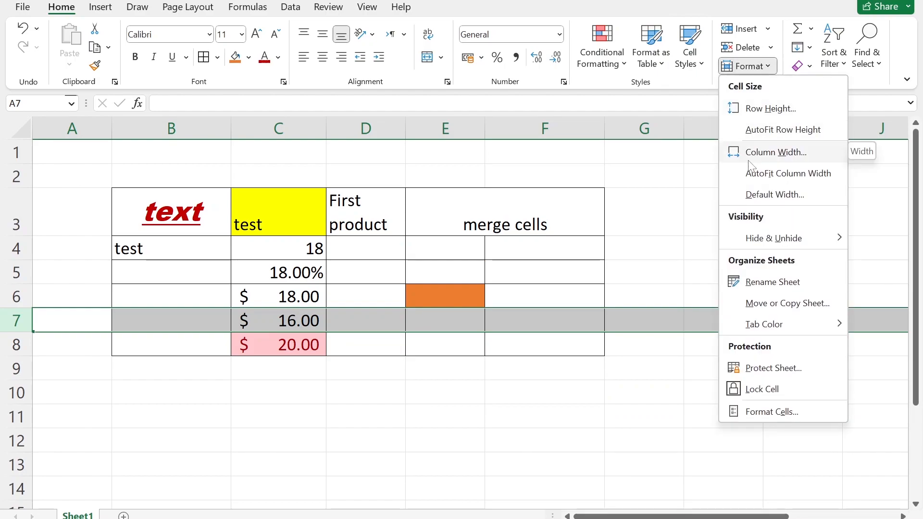
pyautogui.click(754, 109)
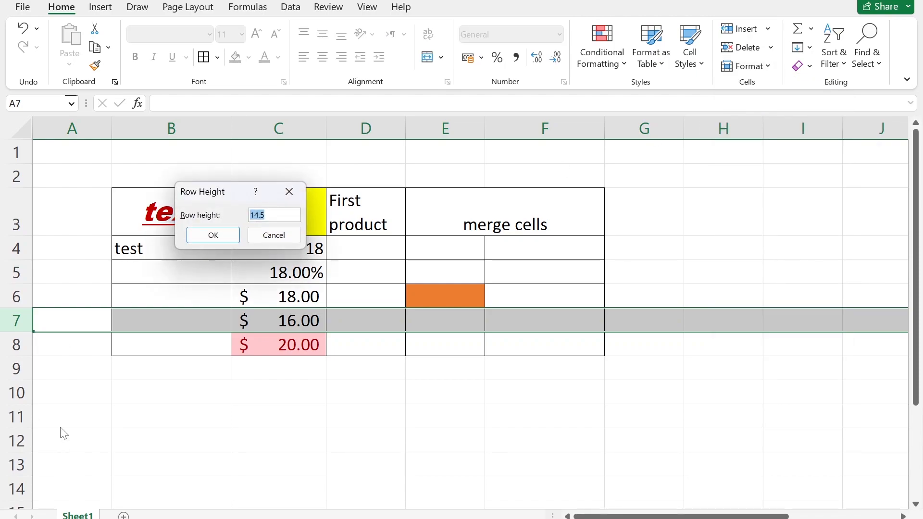
pyautogui.click(259, 236)
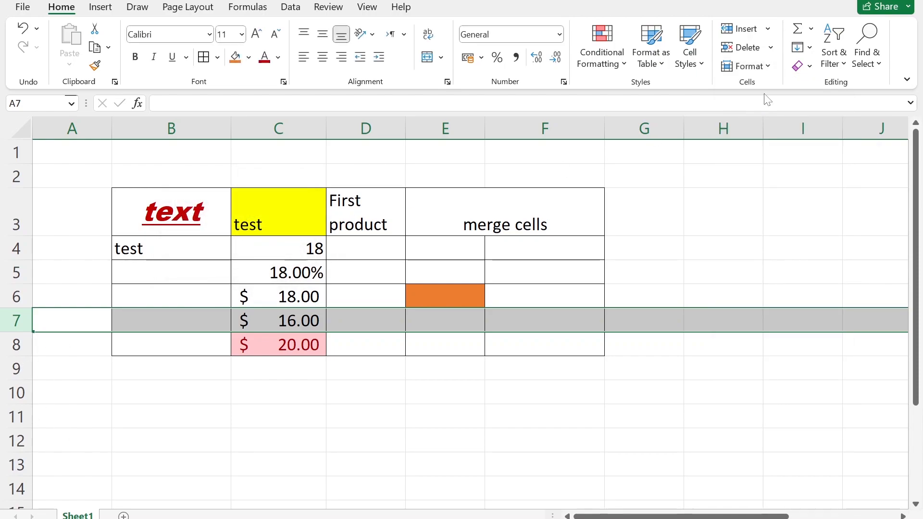
# Open the column width setting with row 7 selected and cancel without changing it
pyautogui.click(749, 66)
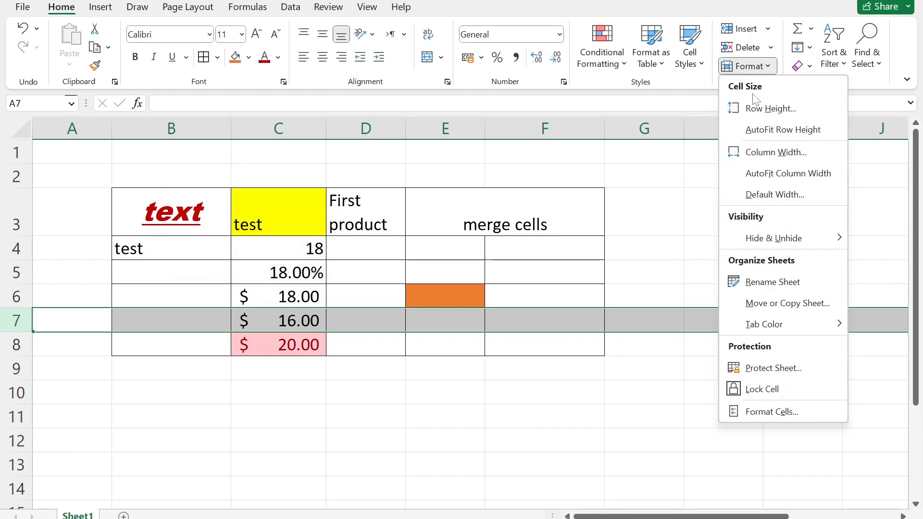
pyautogui.click(756, 154)
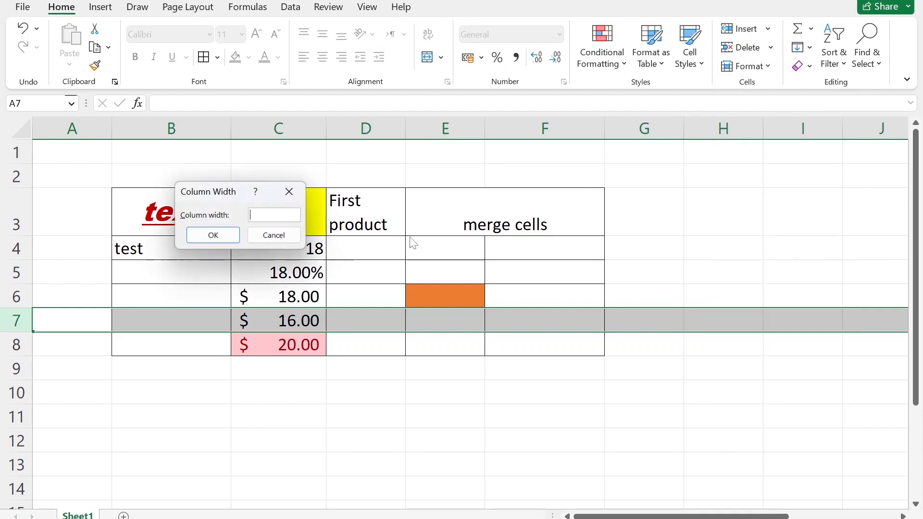
pyautogui.click(271, 234)
pyautogui.click(810, 339)
pyautogui.click(770, 392)
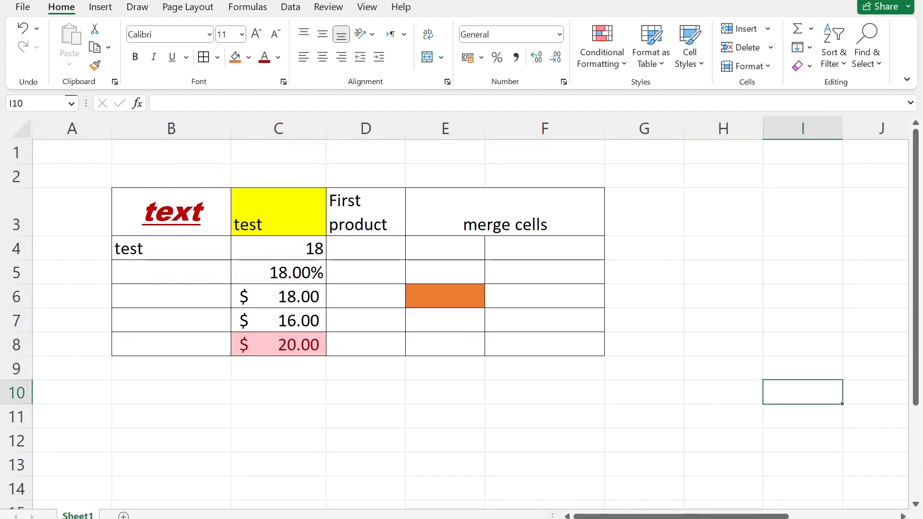
pyautogui.click(435, 446)
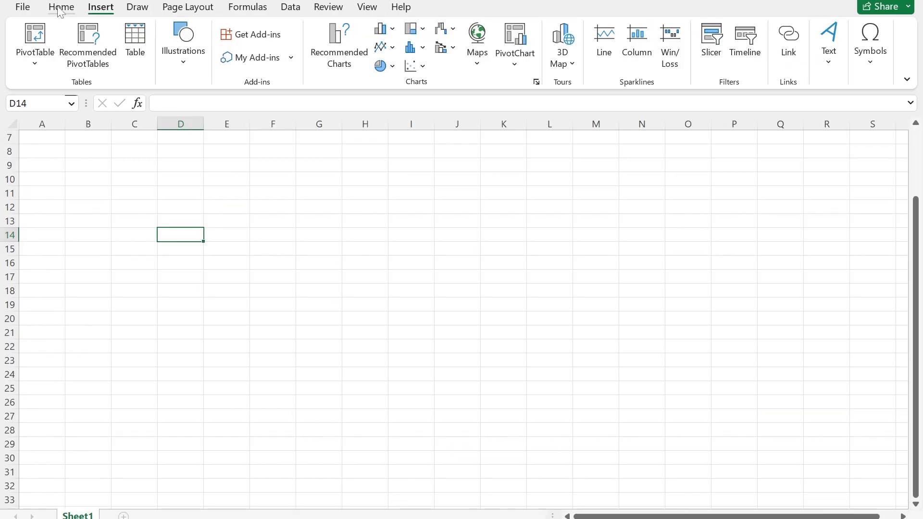
pyautogui.click(61, 7)
pyautogui.click(101, 7)
pyautogui.click(159, 216)
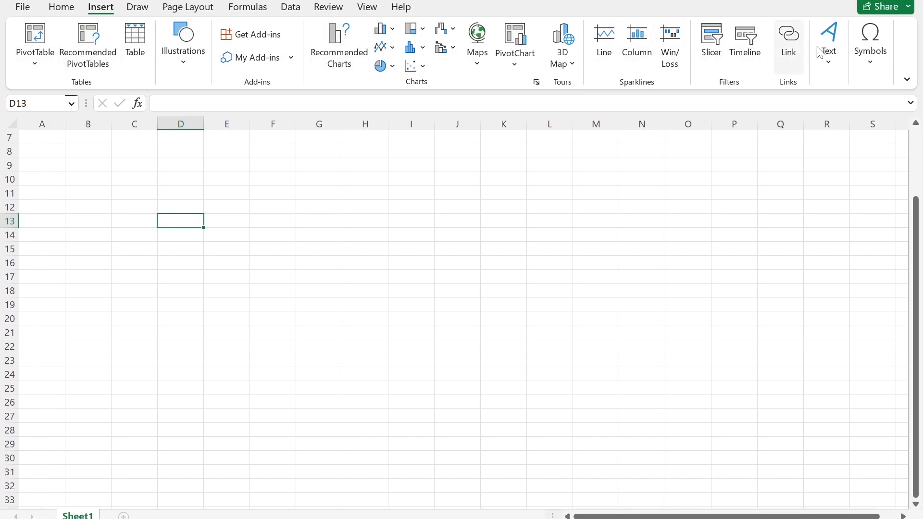
# Examine the available drawing, page layout, formula, data, review, view and help commands, ending back at the basic formatting commands
pyautogui.click(130, 10)
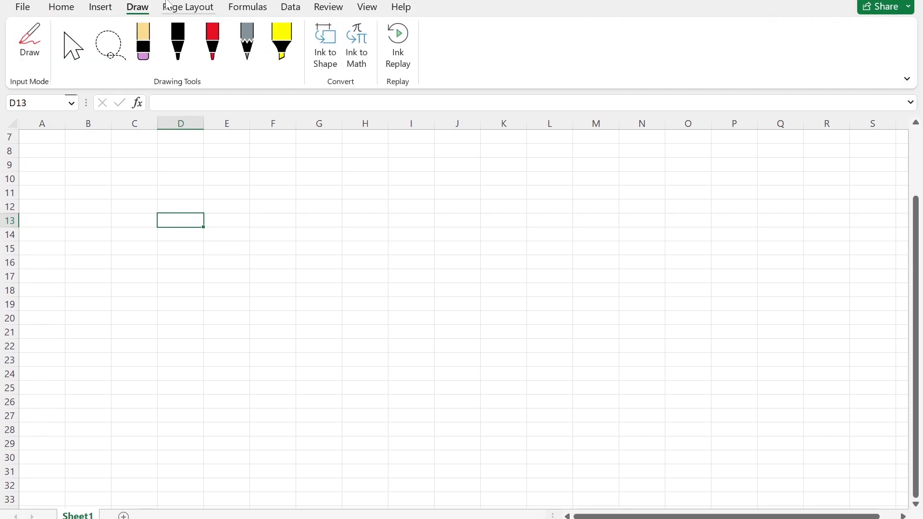
pyautogui.click(180, 9)
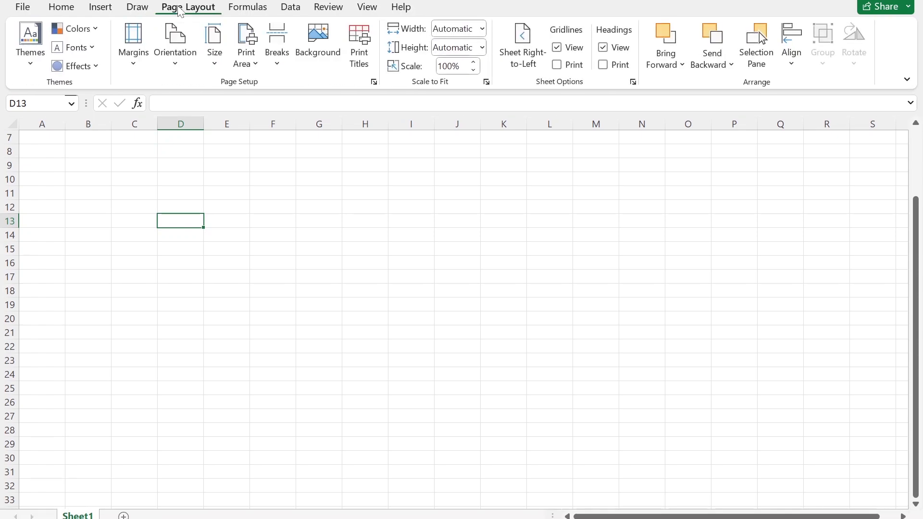
pyautogui.click(243, 10)
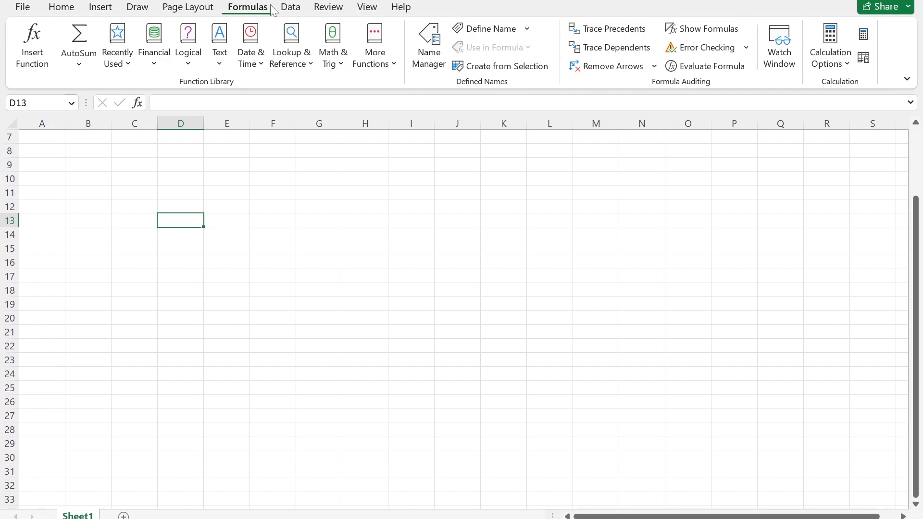
pyautogui.click(293, 12)
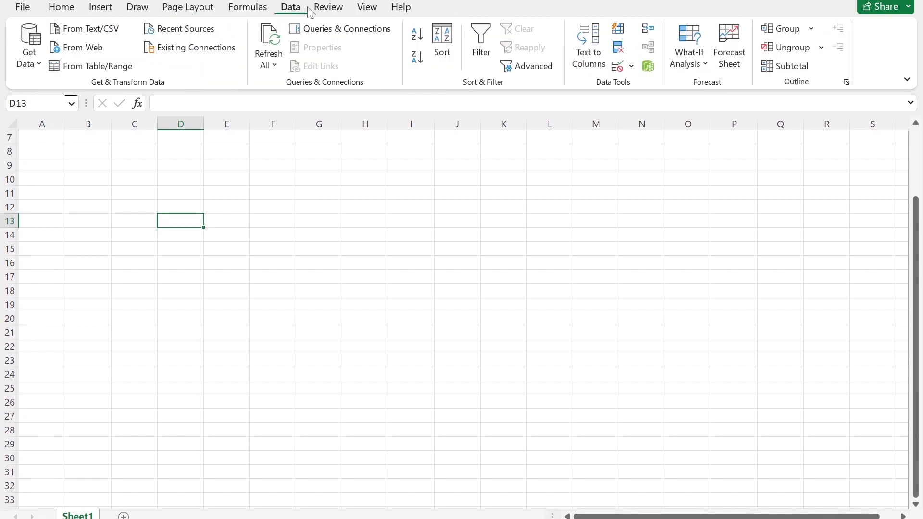
pyautogui.click(349, 7)
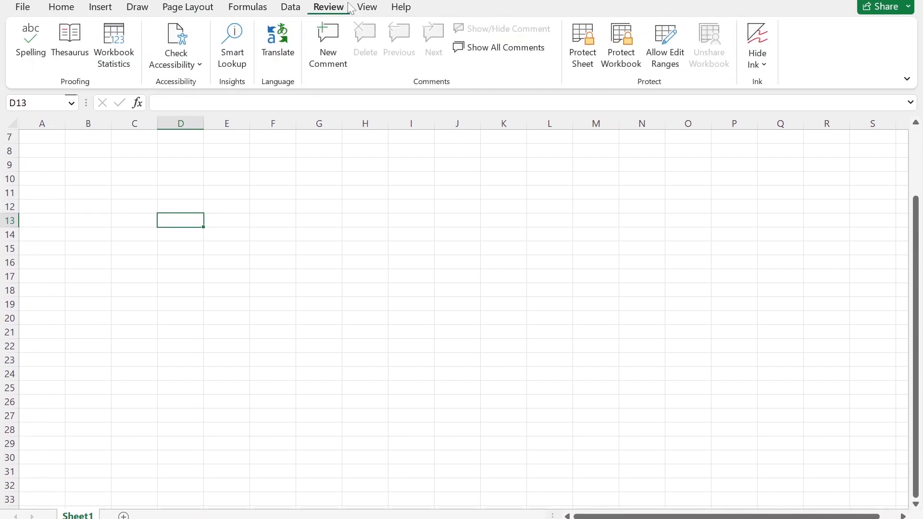
pyautogui.click(373, 8)
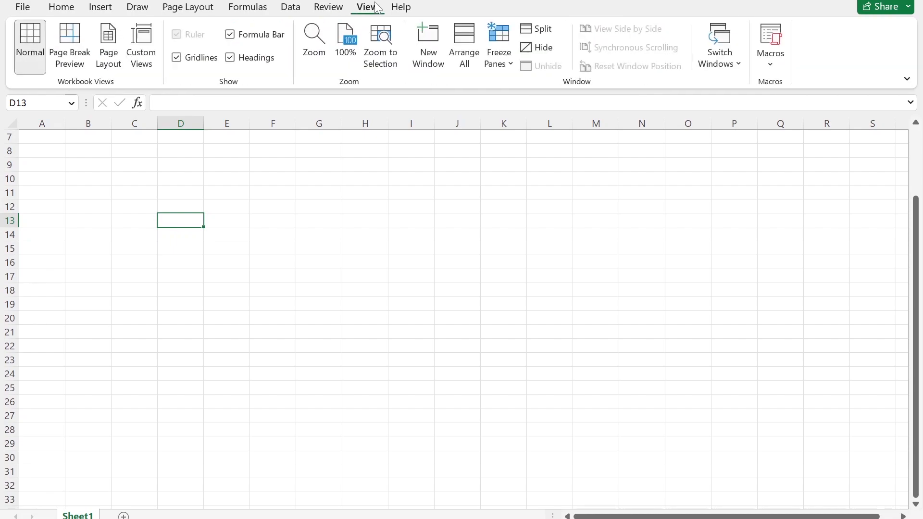
pyautogui.click(411, 8)
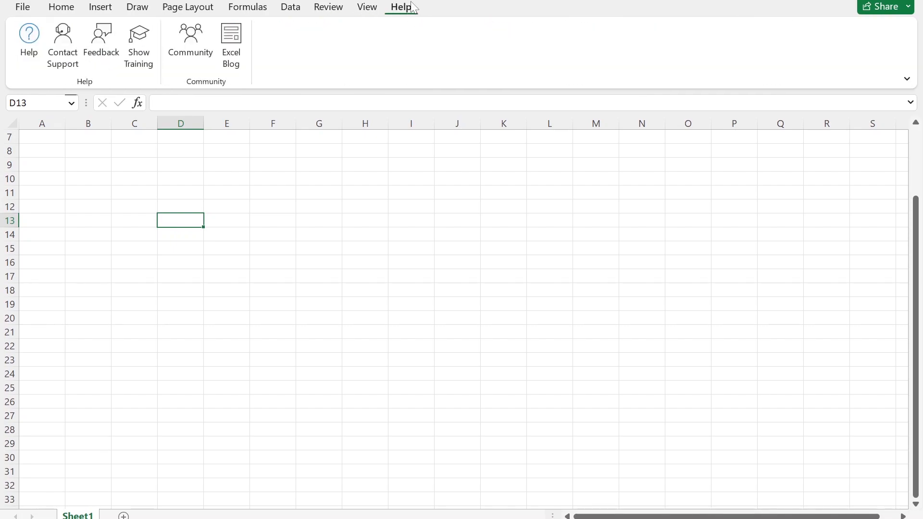
pyautogui.click(403, 324)
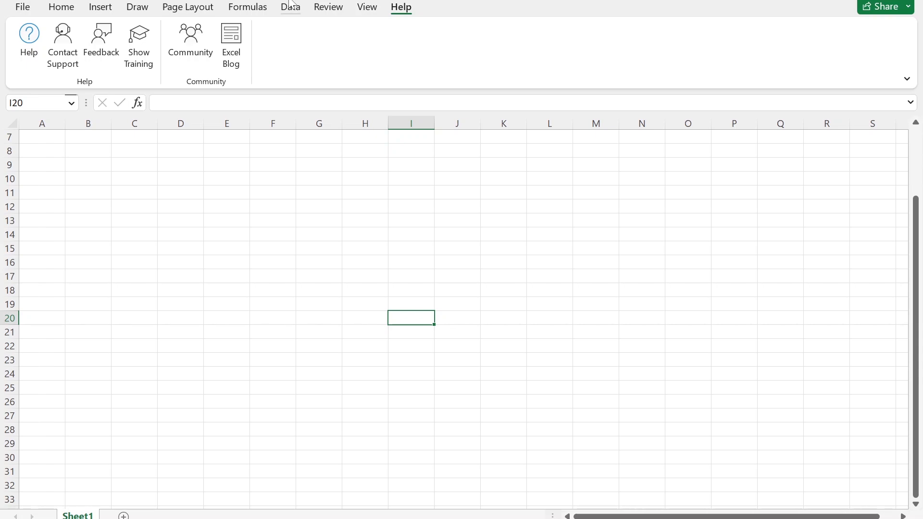
pyautogui.click(292, 7)
pyautogui.click(61, 6)
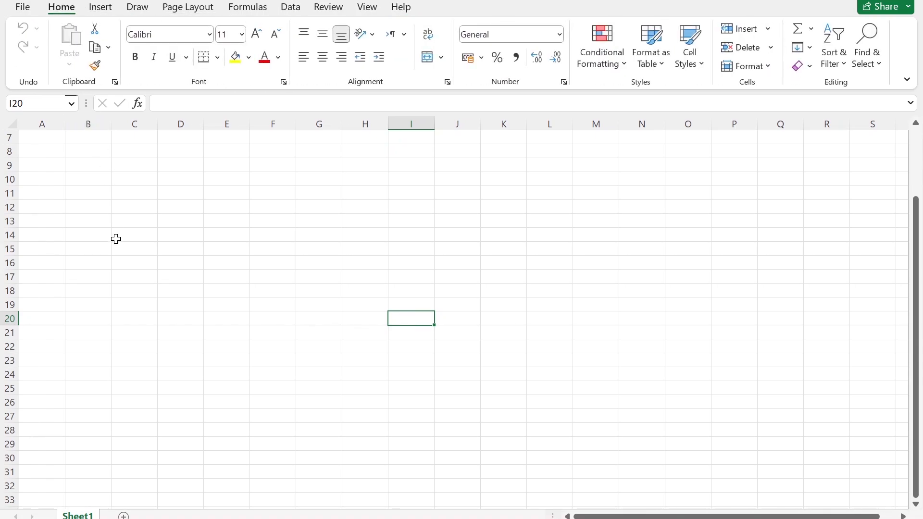